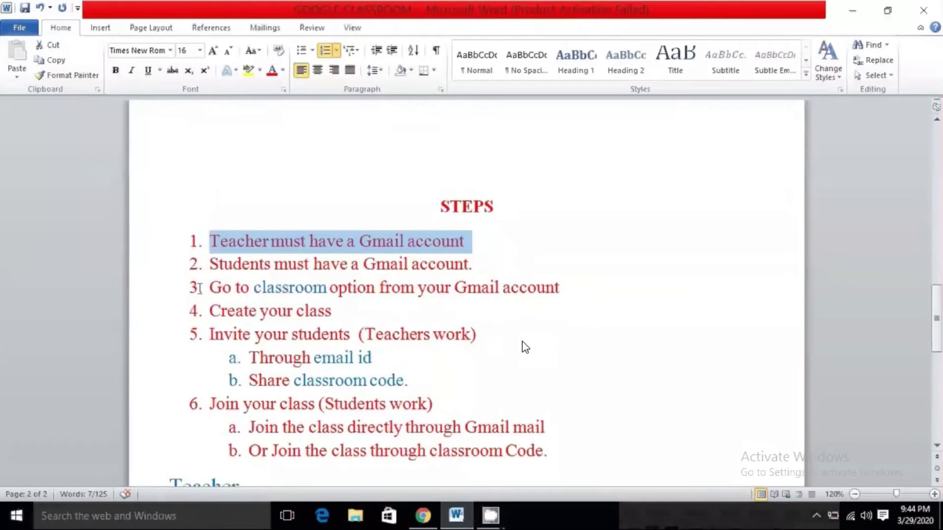
# Highlight steps 2 and 3 of the Word STEPS list, then switch to the Gmail inbox.
pyautogui.moveTo(209, 265); pyautogui.dragTo(433, 271)
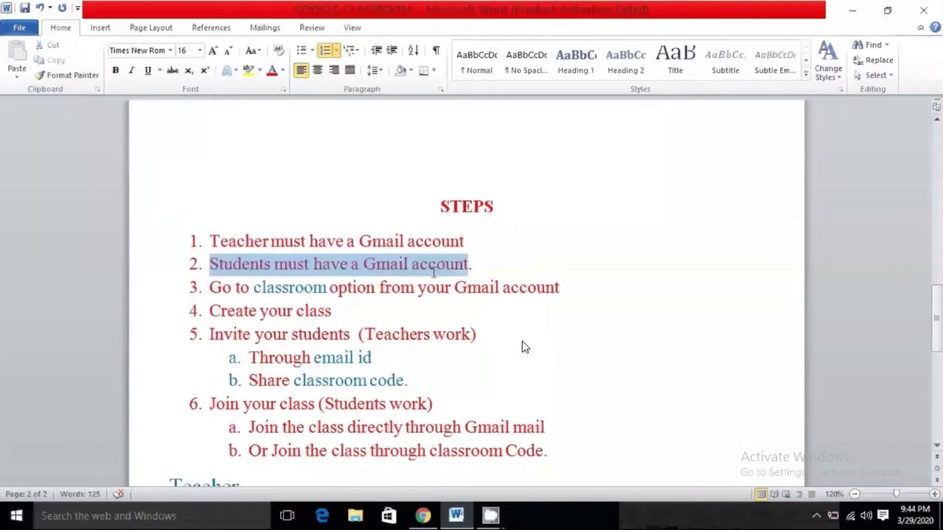
pyautogui.click(204, 292)
pyautogui.moveTo(204, 292); pyautogui.dragTo(605, 289)
pyautogui.hotkey('alt', 'Tab')
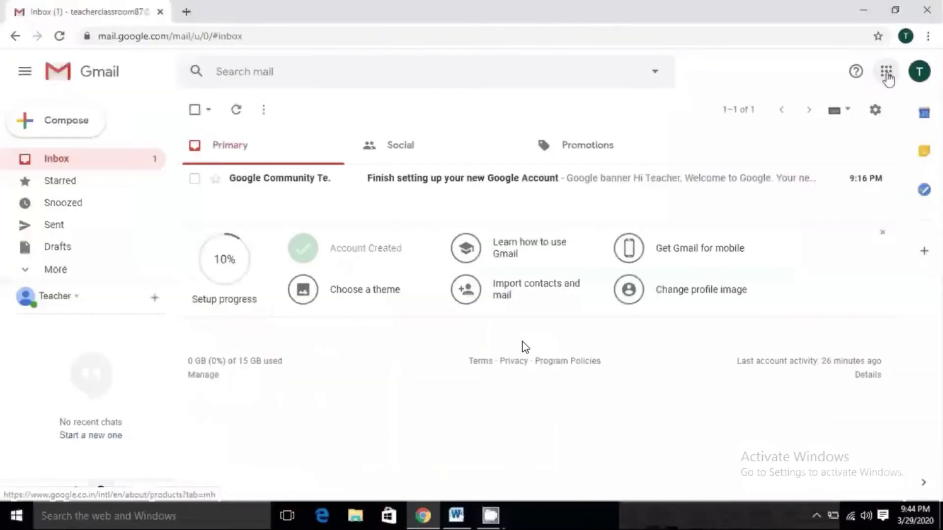
# Launch Google Classroom in a new tab from Gmail's Google apps launcher, then return to Word.
pyautogui.click(887, 75)
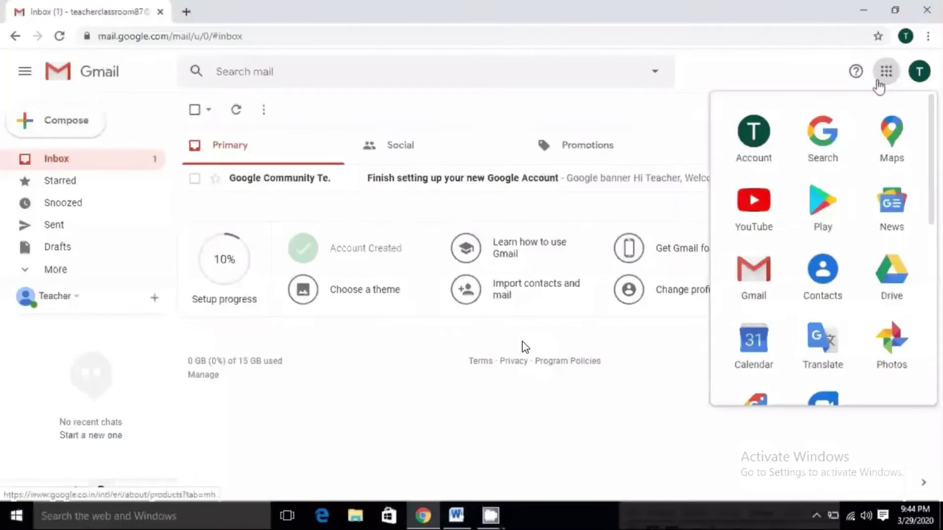
pyautogui.scroll(-5, 825, 326)
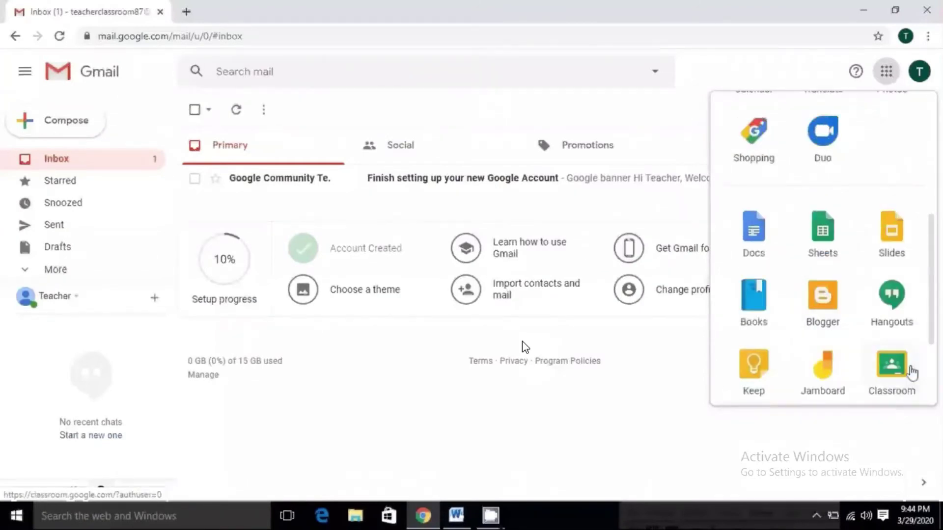
pyautogui.scroll(5, 894, 375)
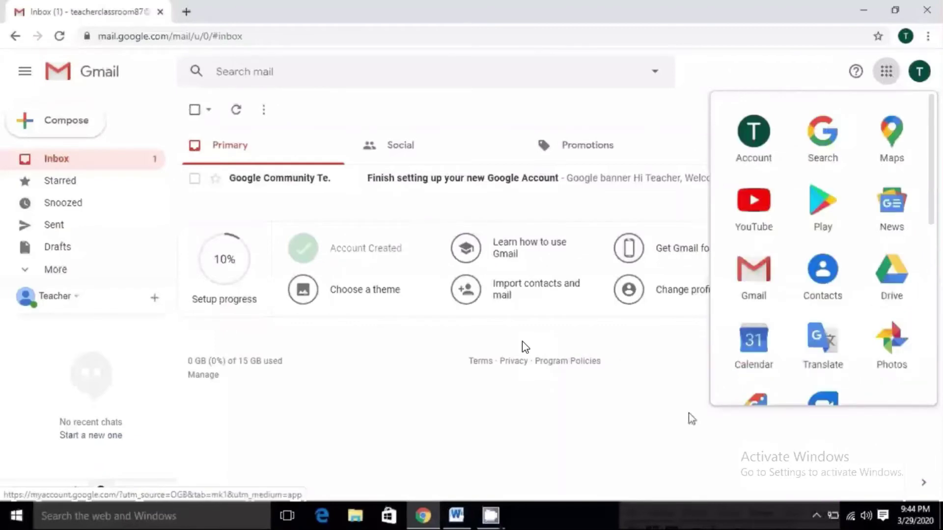
pyautogui.click(689, 413)
pyautogui.click(887, 73)
pyautogui.scroll(-5, 887, 319)
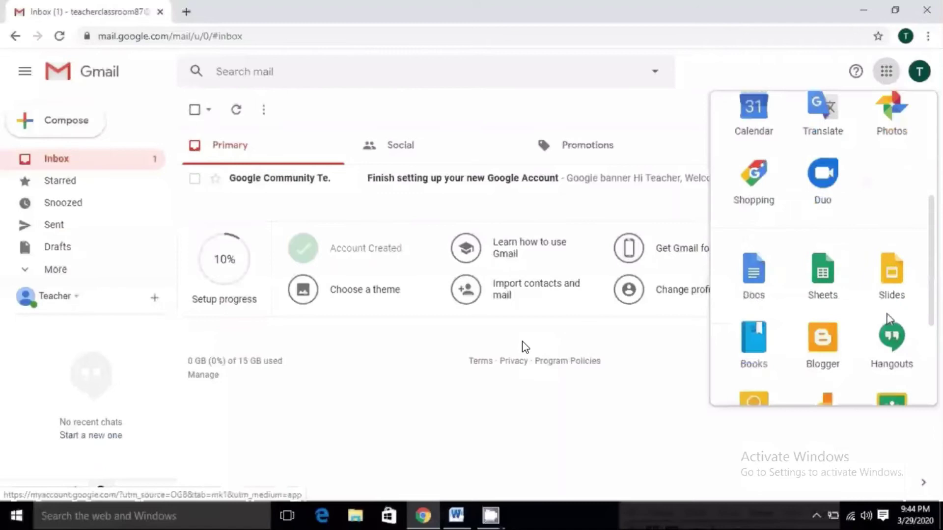
pyautogui.scroll(-2, 888, 319)
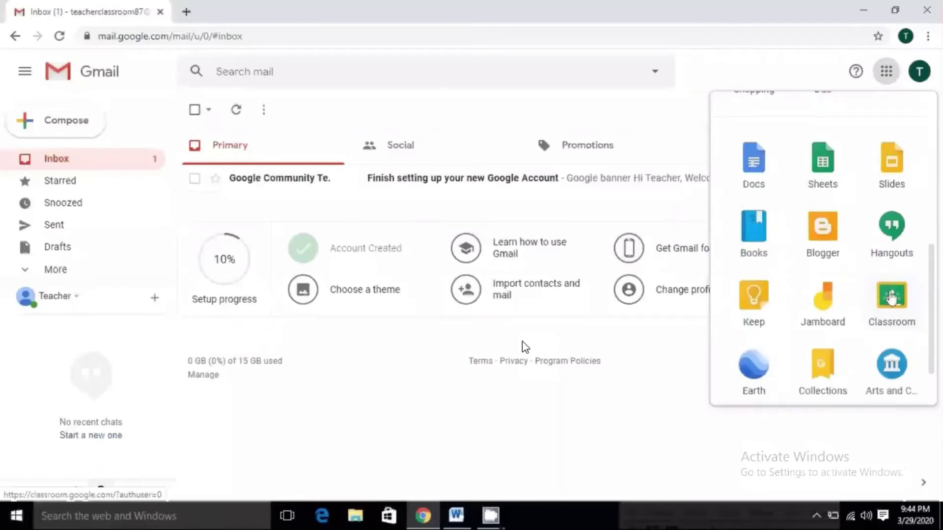
pyautogui.click(892, 297)
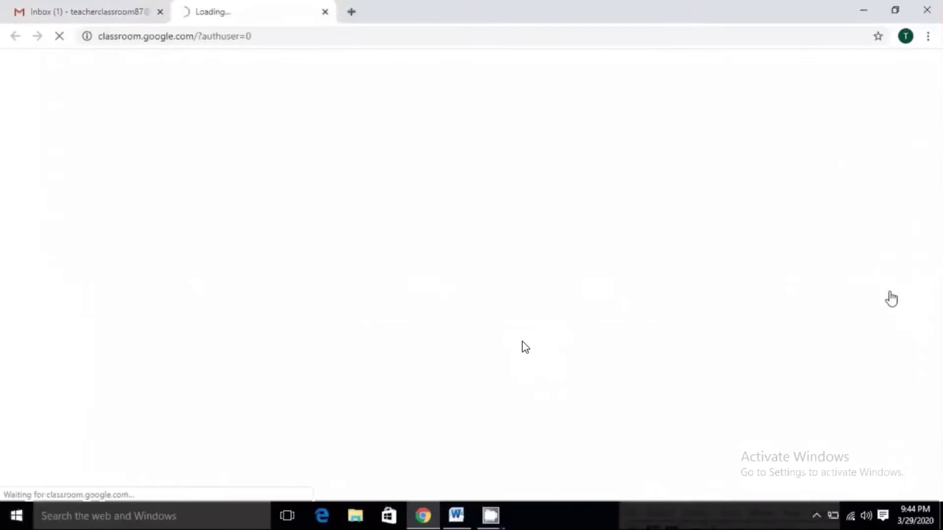
pyautogui.hotkey('alt', 'Tab')
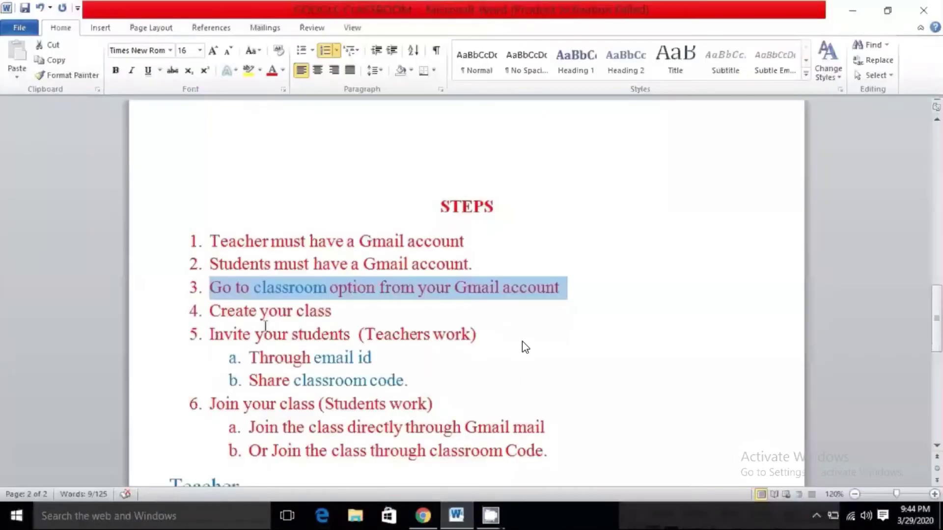
# Highlight step 4, 'Create your class', in Word, then go back to Classroom's welcome screen.
pyautogui.tripleClick(331, 315)
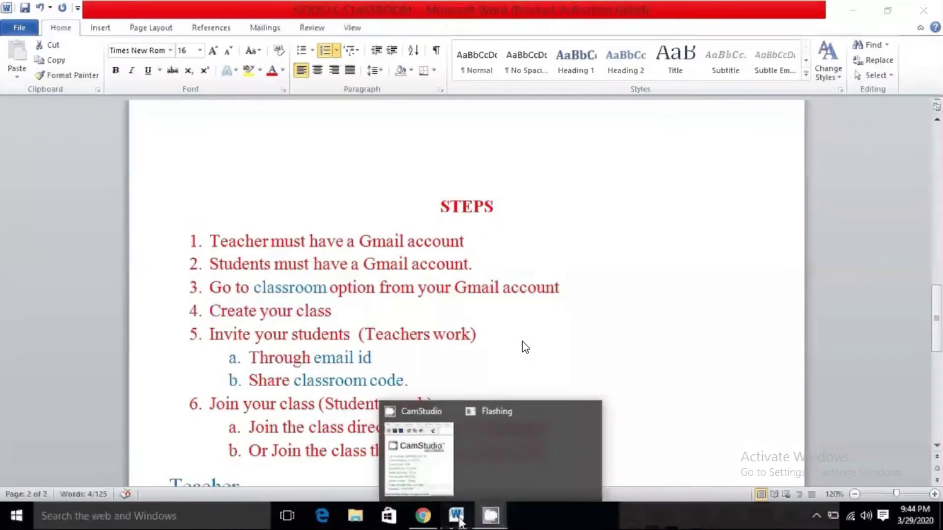
pyautogui.click(428, 520)
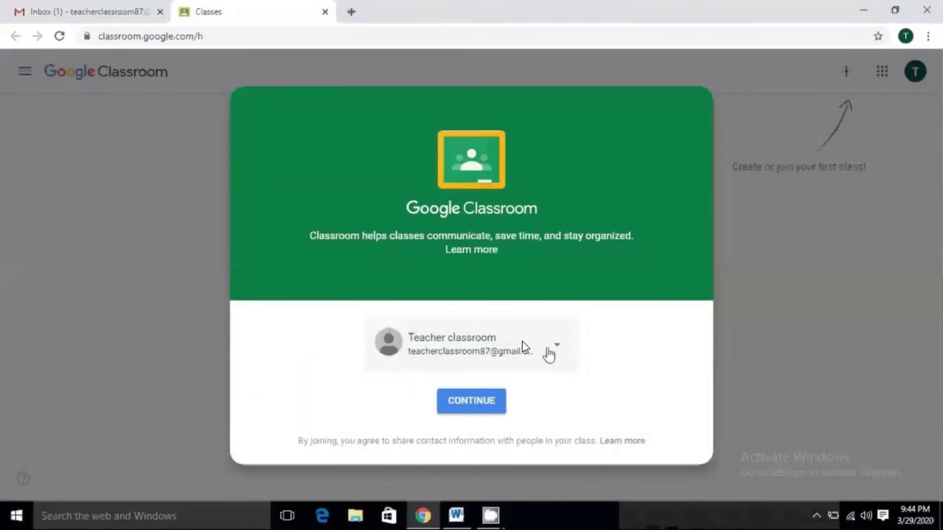
# Continue with the teacher account, start a new class, and accept the not-at-a-school notice.
pyautogui.click(479, 399)
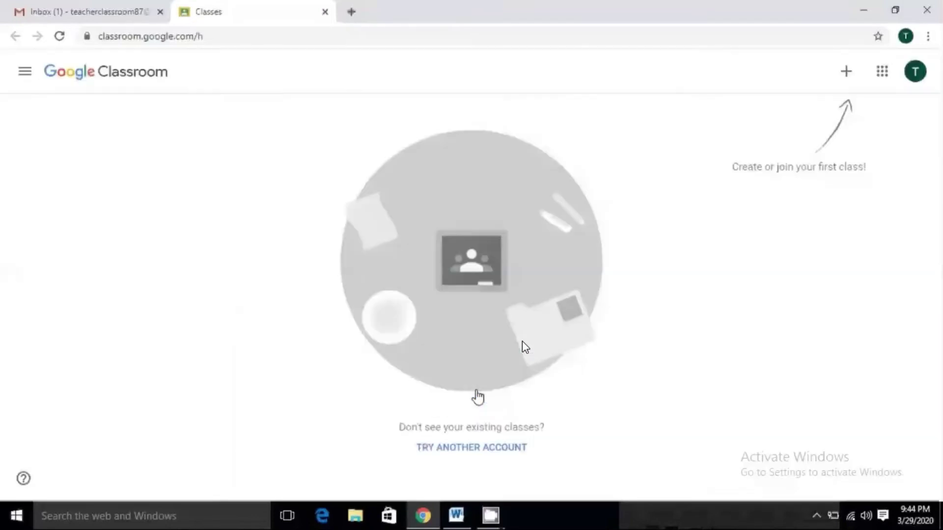
pyautogui.click(916, 78)
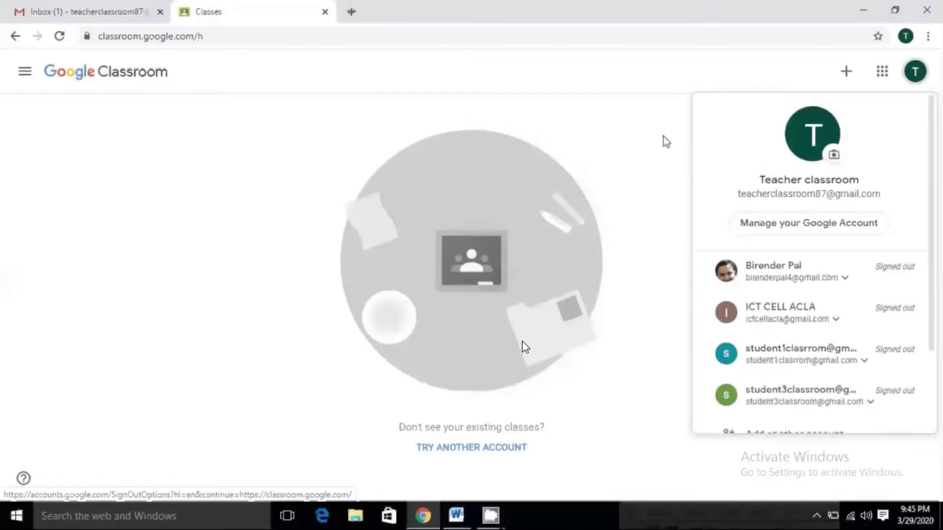
pyautogui.click(417, 354)
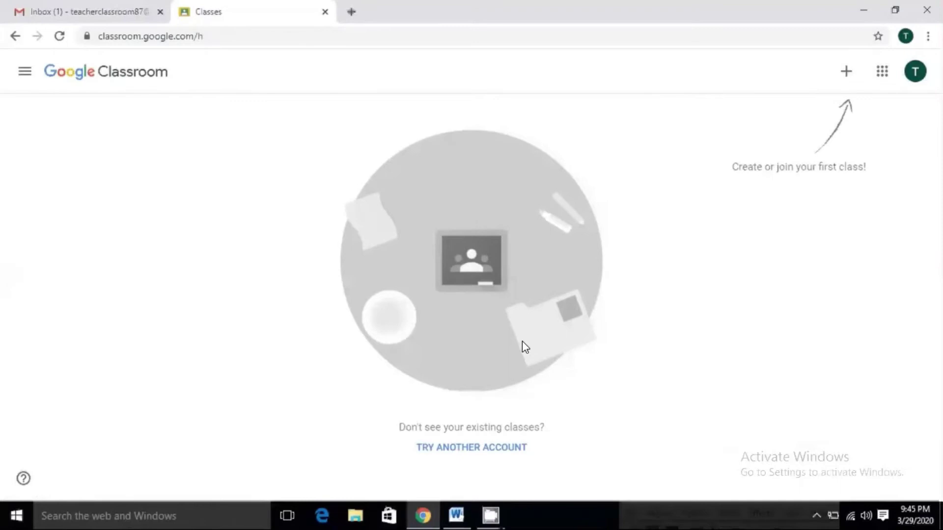
pyautogui.click(848, 73)
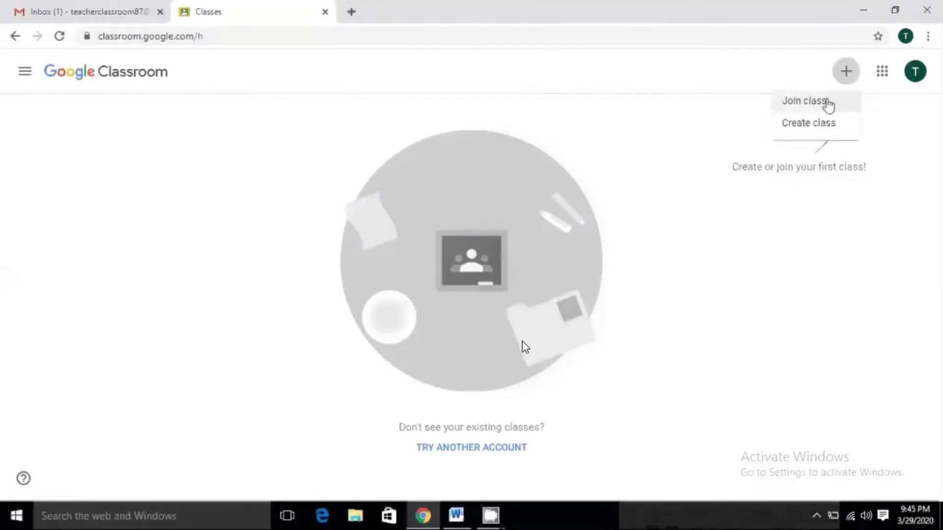
pyautogui.click(810, 125)
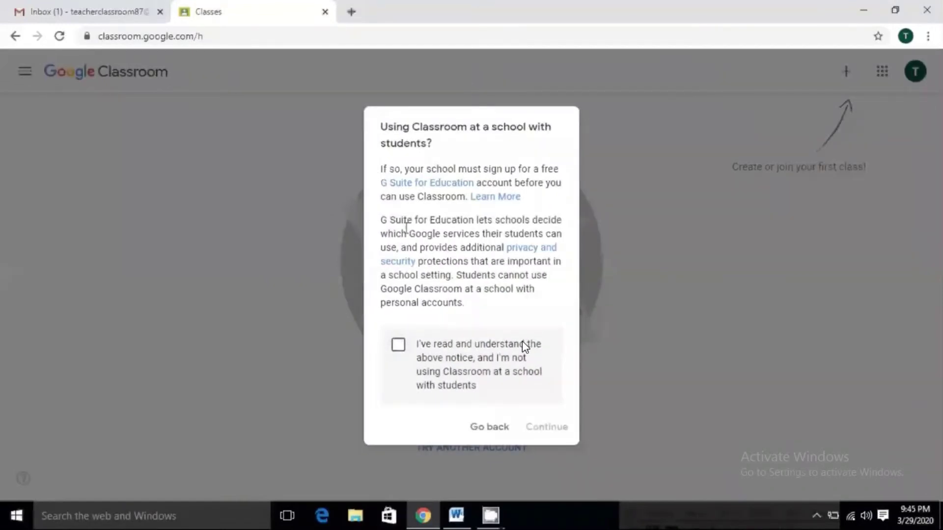
pyautogui.click(398, 345)
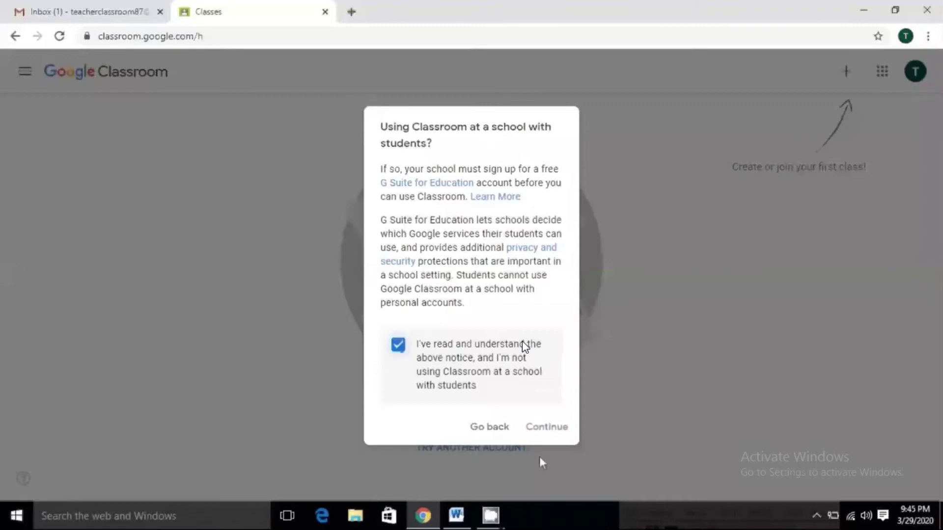
pyautogui.click(546, 428)
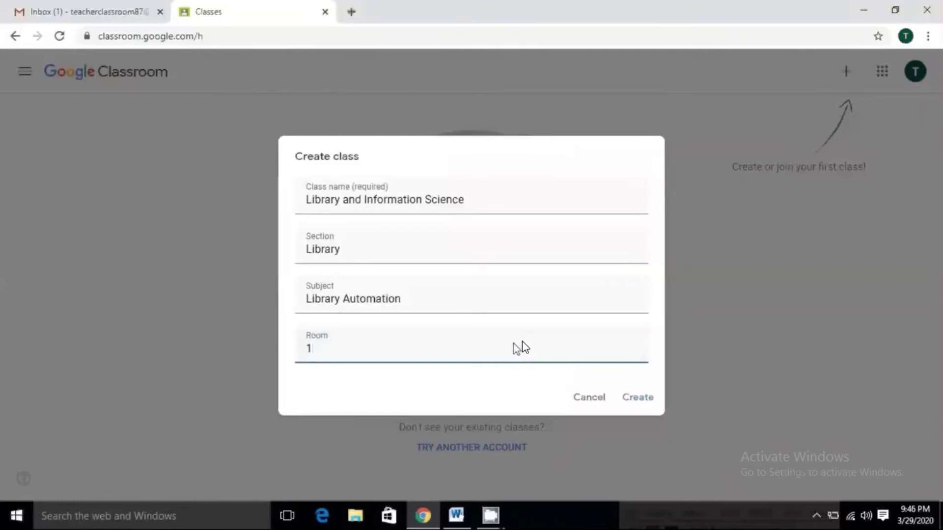
# Create the Library and Information Science class, dismiss the what's-new popup, and display its class code.
pyautogui.click(645, 400)
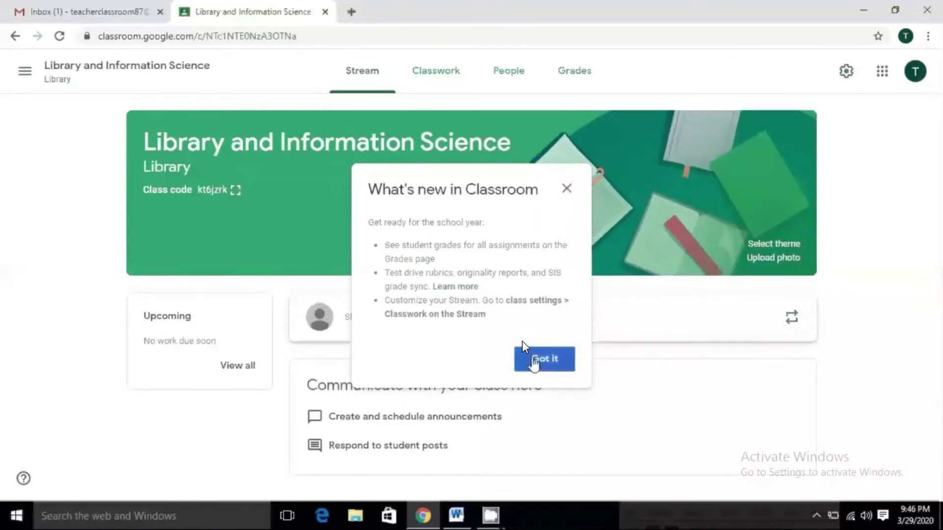
pyautogui.click(533, 361)
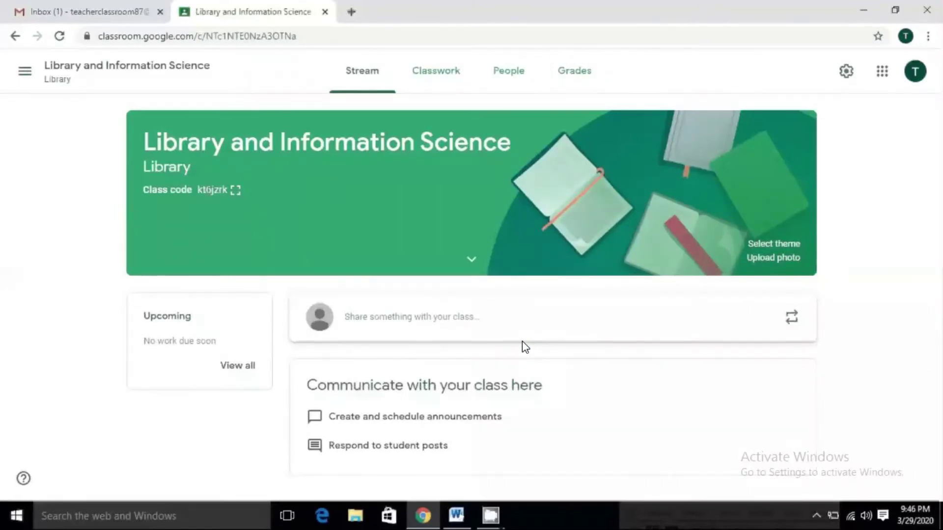
pyautogui.click(236, 193)
# In Word, highlight step 5 'Invite your students' and scroll to the Teacher section's items 7 and 8.
pyautogui.hotkey('alt', 'Tab')
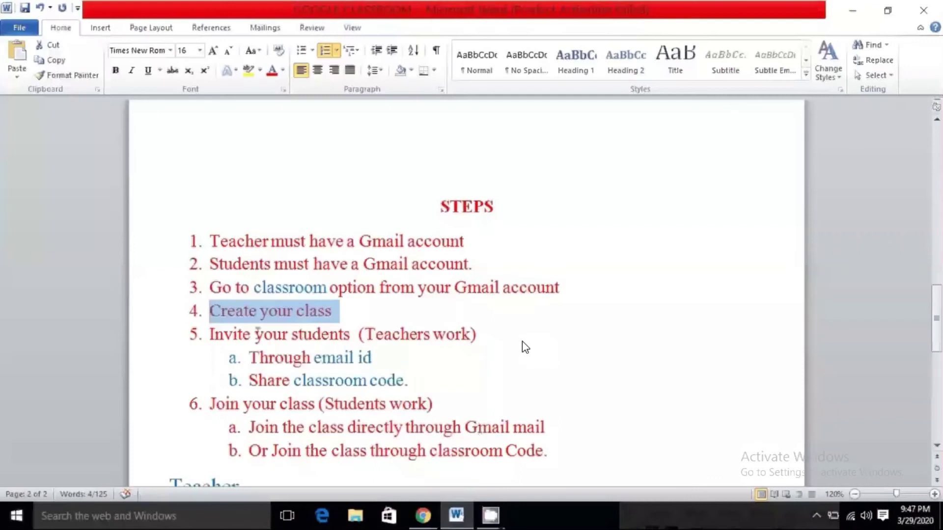
pyautogui.click(369, 320)
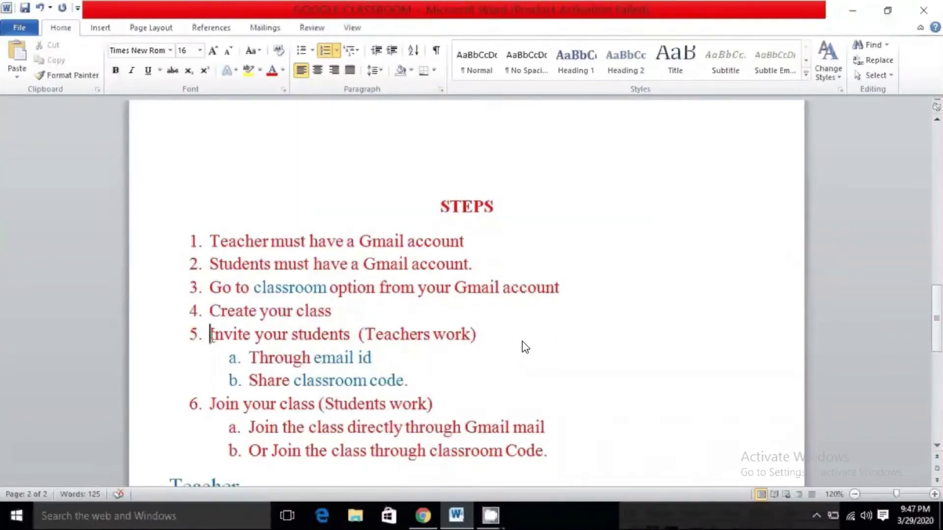
pyautogui.hotkey('ctrl', 'shift', 'Right')
pyautogui.hotkey('ctrl', 'shift', 'Right')
pyautogui.hotkey('ctrl', 'shift', 'Right')
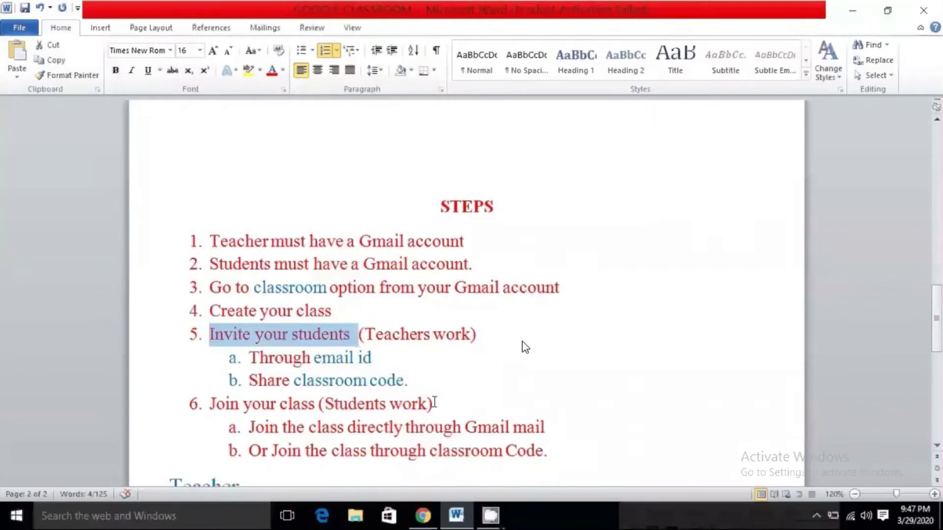
pyautogui.scroll(-1, 434, 403)
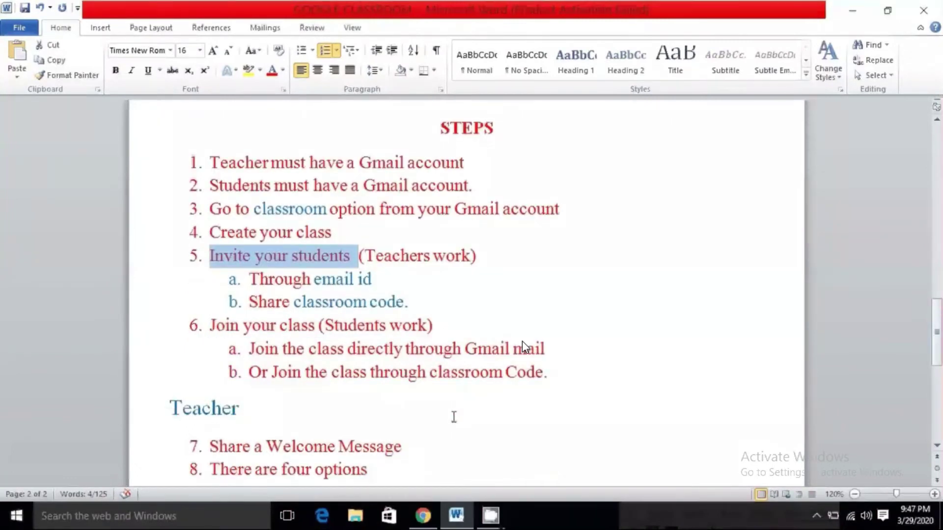
pyautogui.scroll(-1, 523, 344)
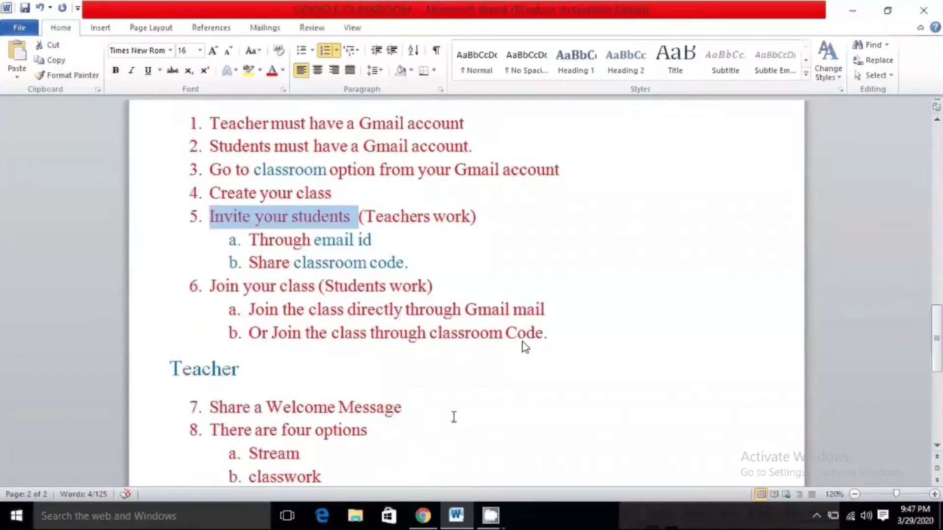
# Invite one student to the class by pasting their e-mail address, then switch to the Gmail tab.
pyautogui.moveTo(436, 512)
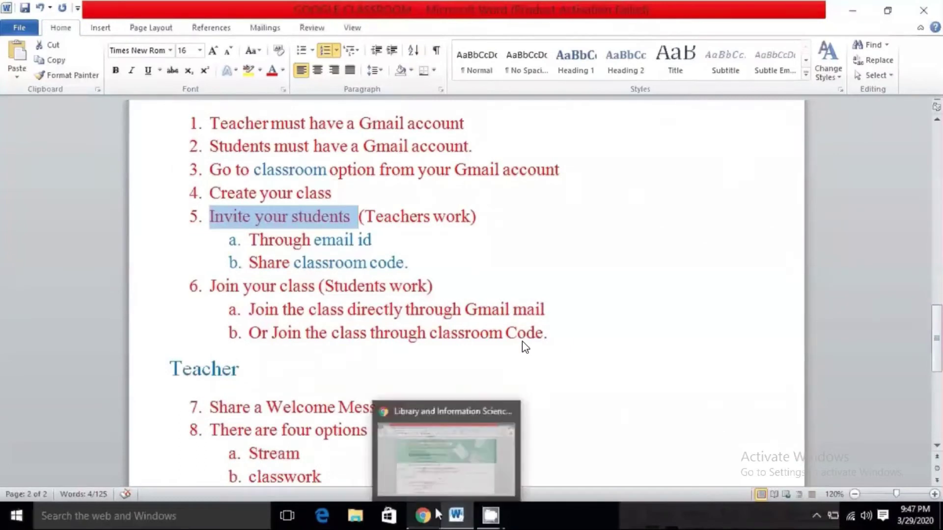
pyautogui.click(433, 487)
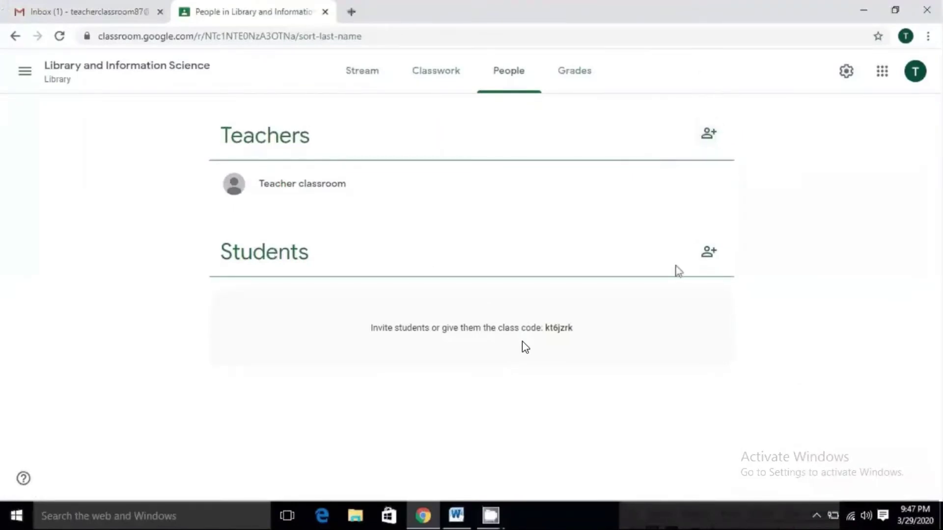
pyautogui.click(712, 255)
pyautogui.hotkey('ctrl', 'v')
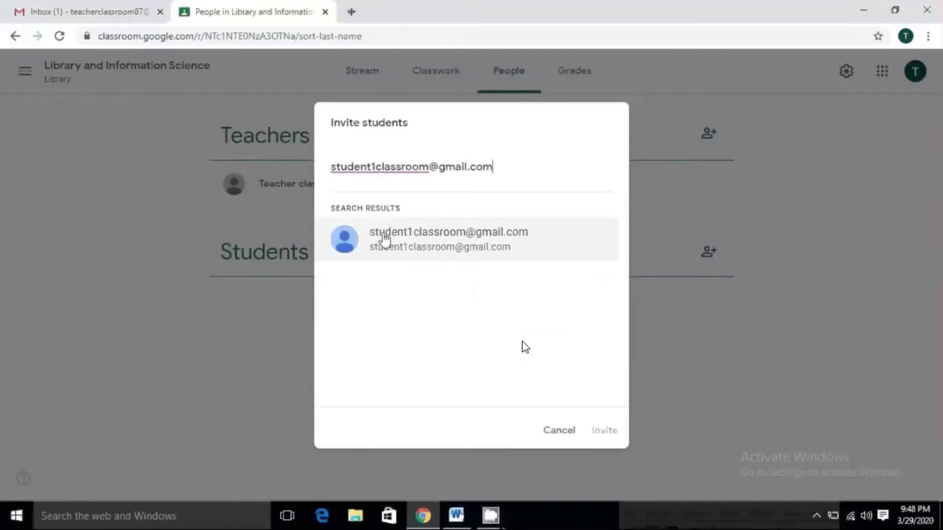
pyautogui.click(385, 240)
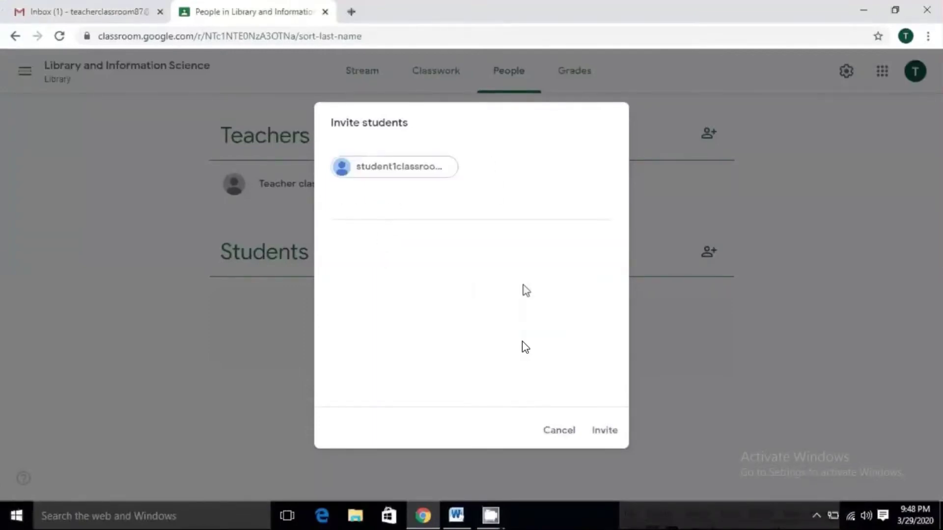
pyautogui.click(598, 433)
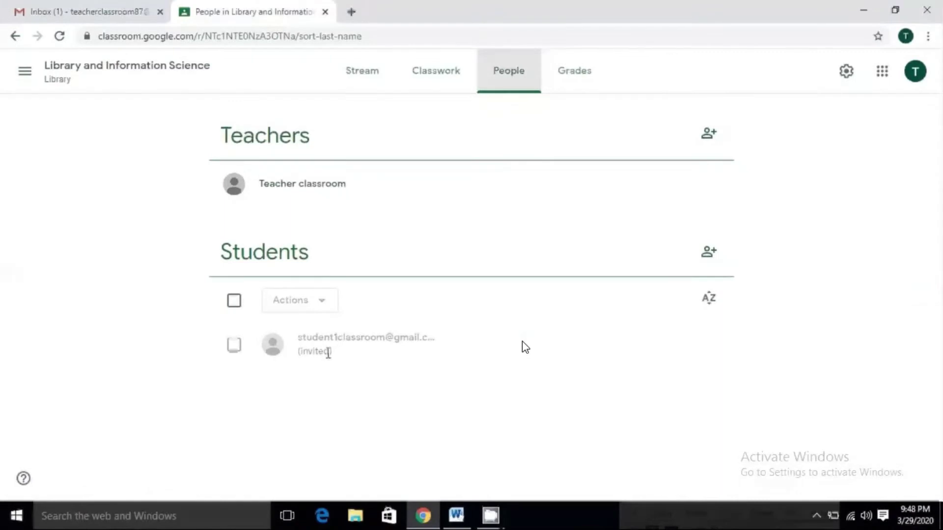
pyautogui.moveTo(337, 358); pyautogui.dragTo(286, 358)
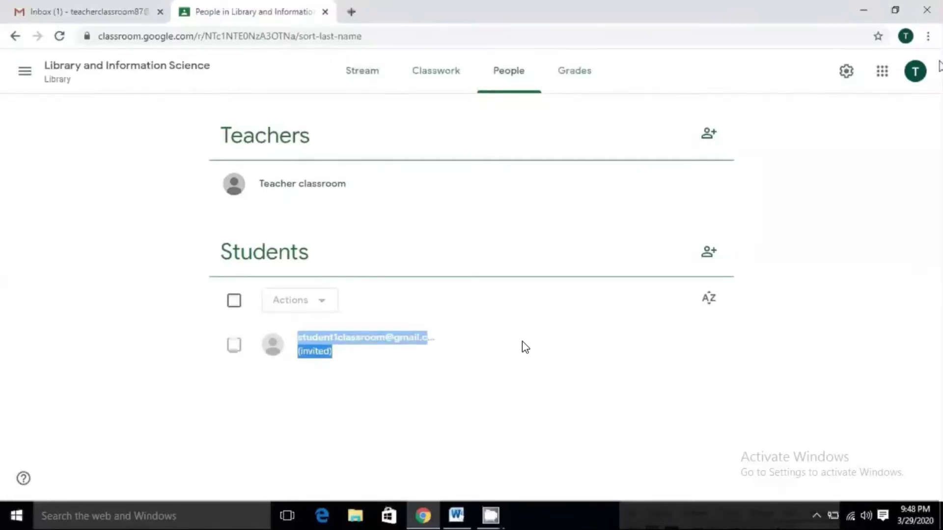
pyautogui.click(108, 15)
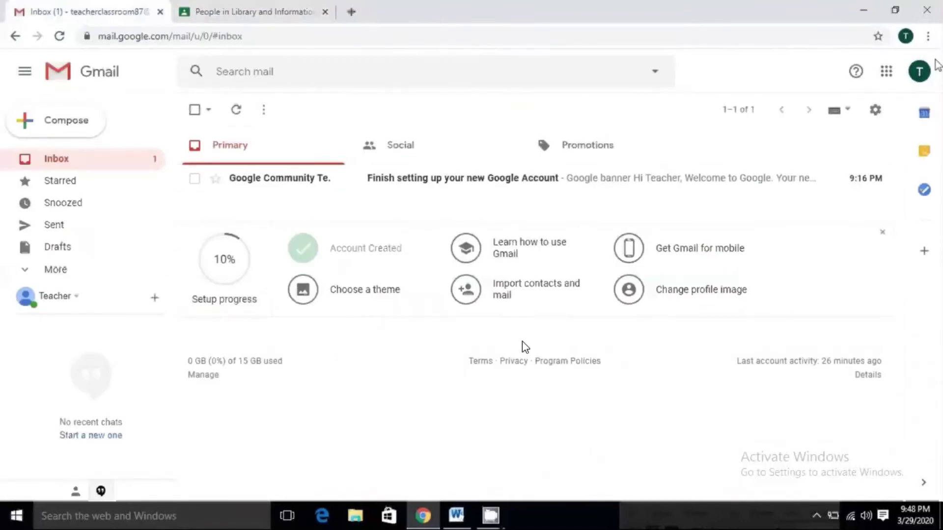
# Sign the teacher account out of Gmail.
pyautogui.click(920, 71)
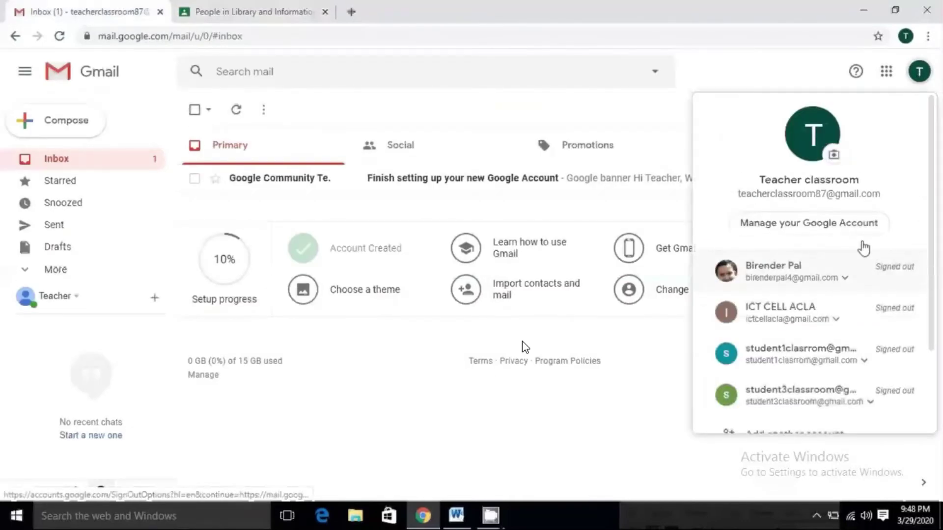
pyautogui.scroll(-2, 879, 305)
pyautogui.click(808, 373)
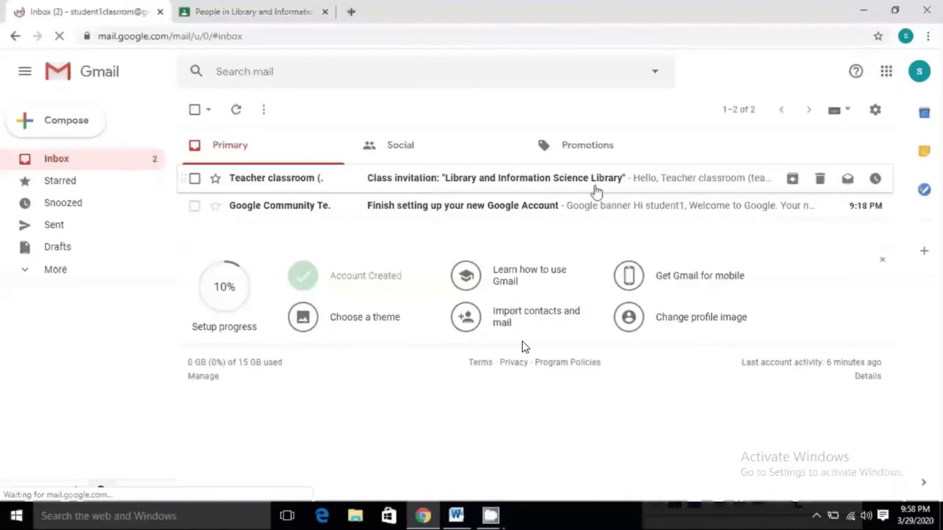
# As the student, open the Library and Information Science class invitation e-mail and accept it.
pyautogui.click(597, 191)
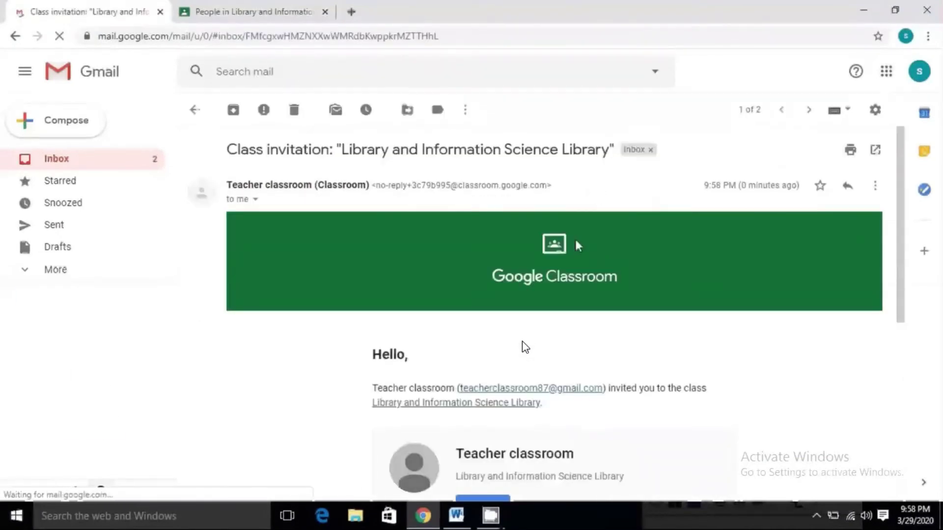
pyautogui.scroll(-2, 548, 434)
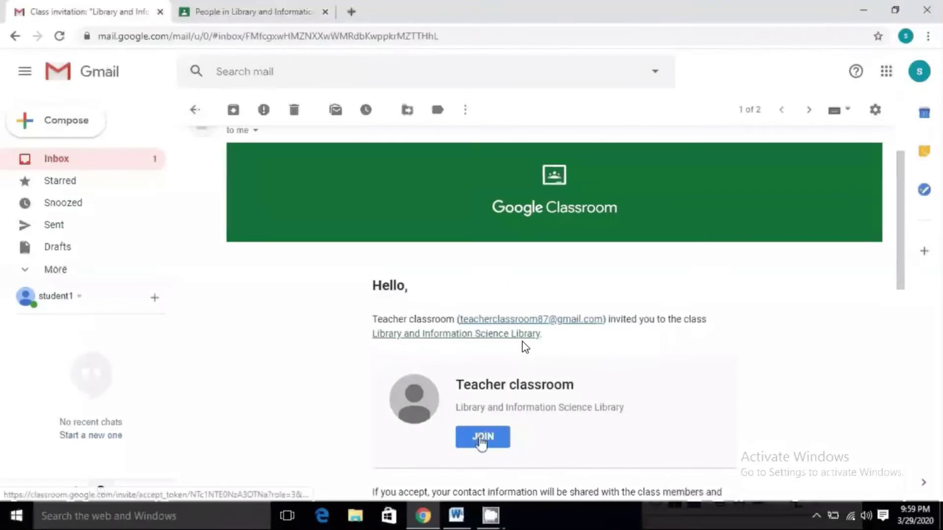
pyautogui.click(481, 442)
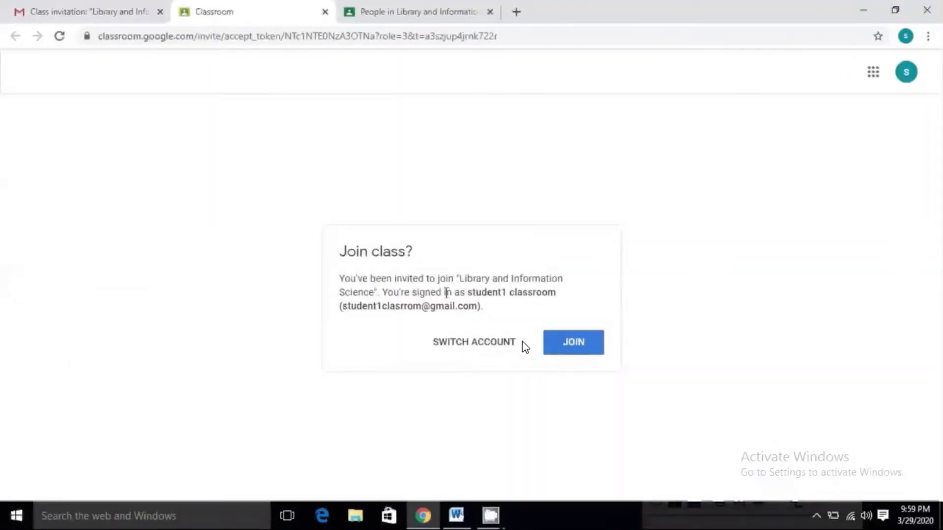
# Confirm joining the class as the student, then highlight 'Share classroom code.' in the Word notes.
pyautogui.click(572, 345)
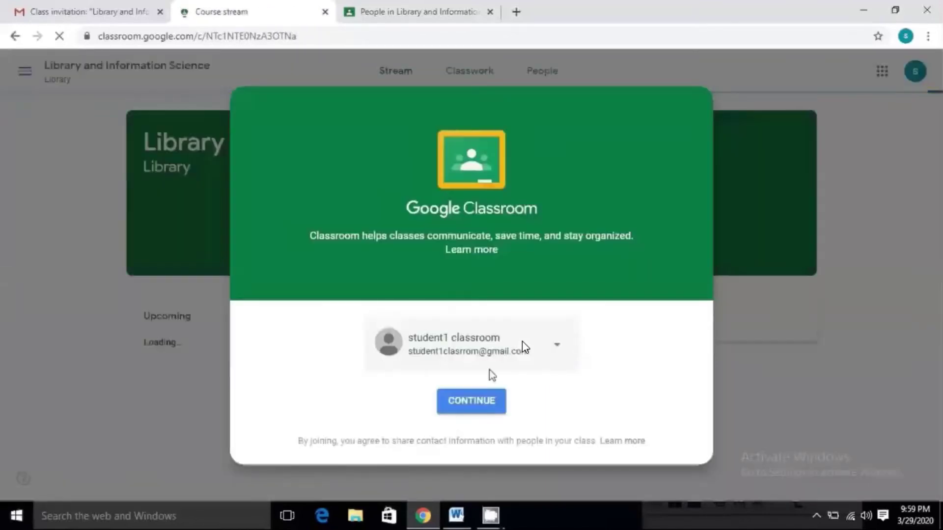
pyautogui.click(462, 413)
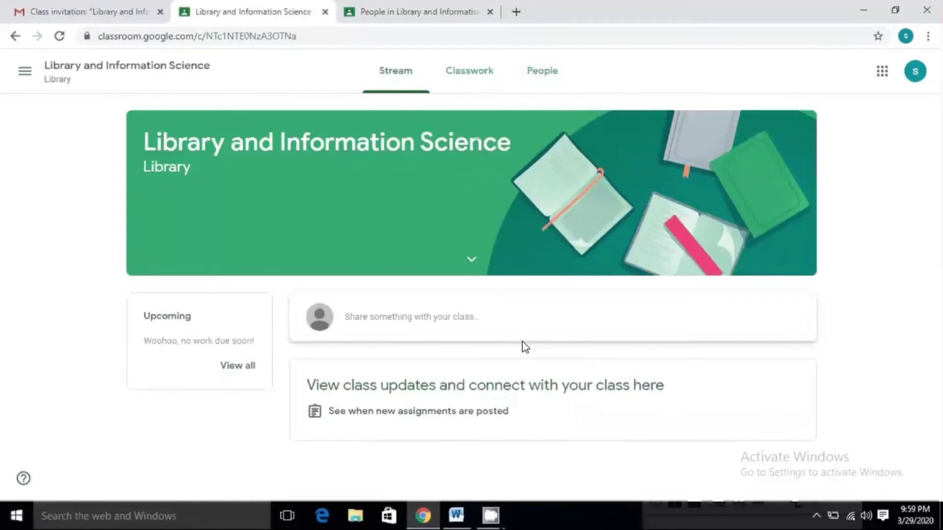
pyautogui.hotkey('alt', 'Tab')
pyautogui.moveTo(415, 264); pyautogui.dragTo(236, 271)
pyautogui.hotkey('alt', 'Tab')
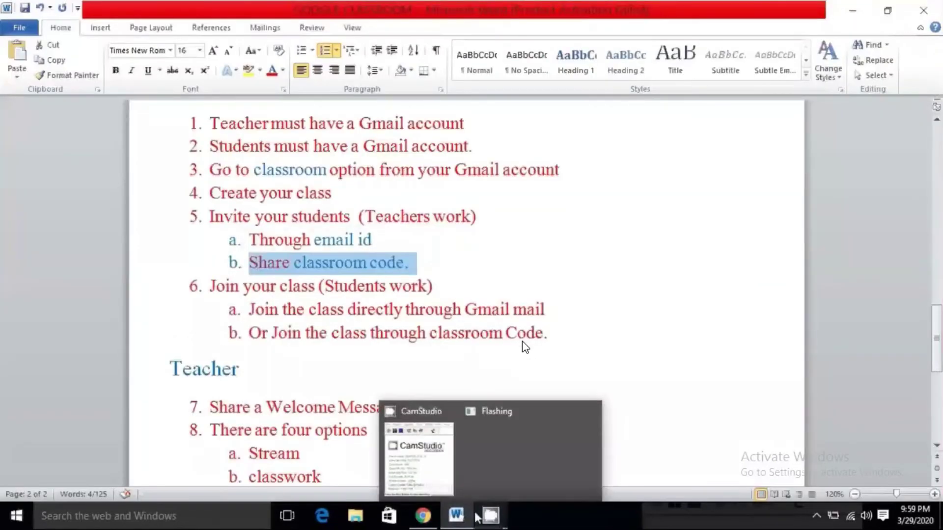
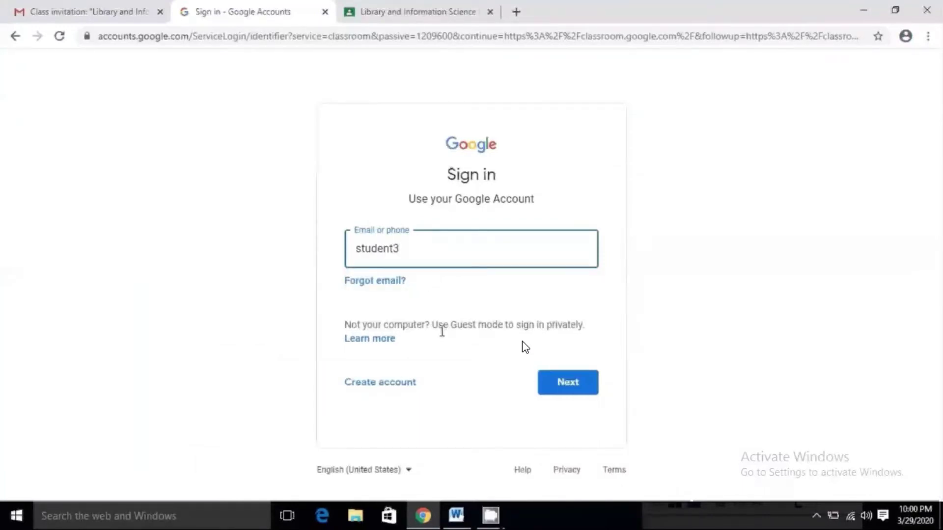
# Sign in with the second student's e-mail address and password, and continue into Classroom.
pyautogui.click(547, 390)
pyautogui.write('••')
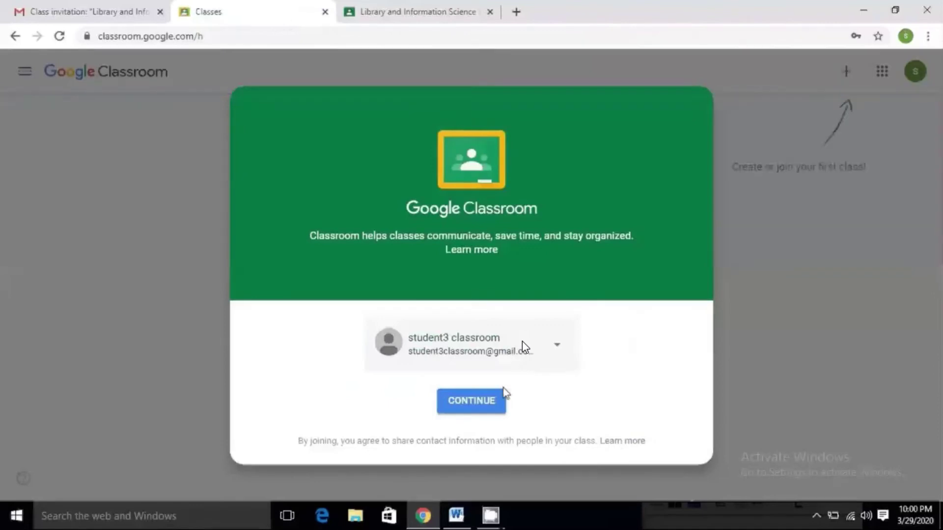
pyautogui.click(483, 401)
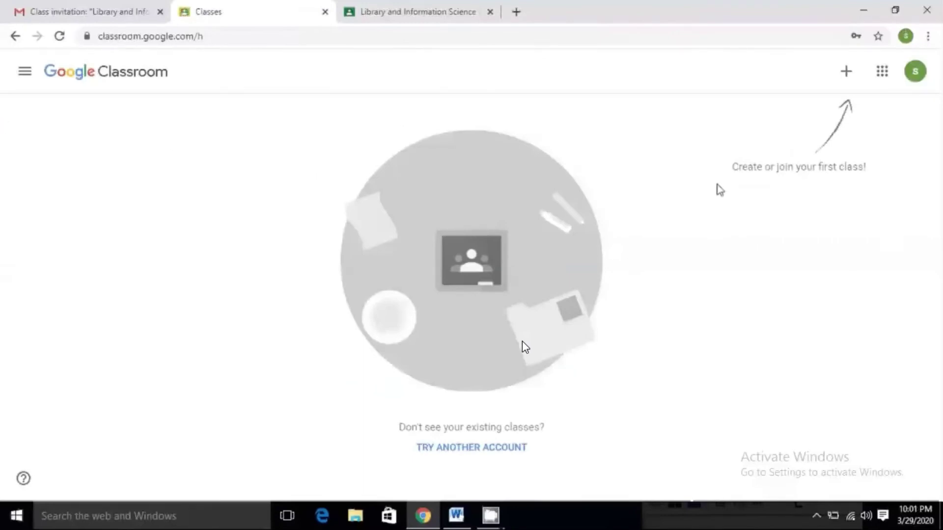
# Open Google Classroom from the Google apps launcher.
pyautogui.click(883, 73)
pyautogui.scroll(-3, 890, 209)
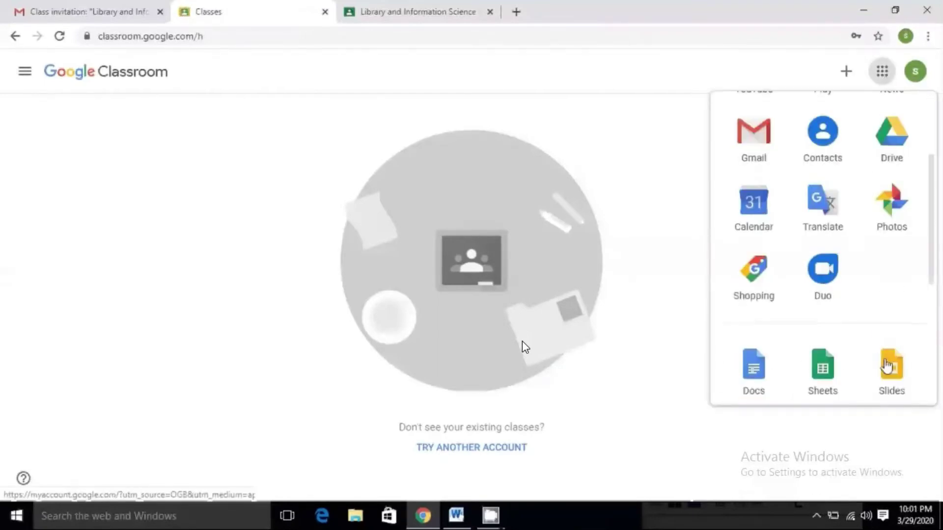
pyautogui.scroll(-4, 864, 254)
pyautogui.click(904, 286)
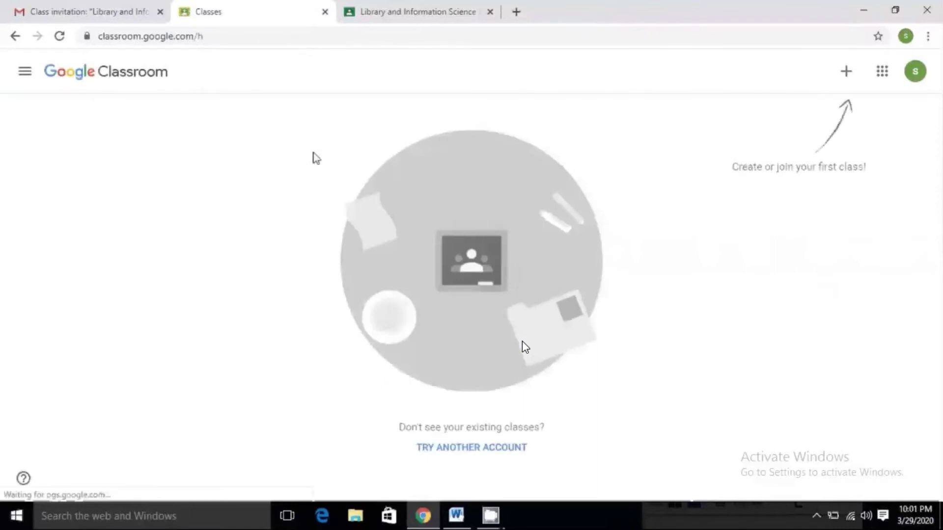
# Join the Library and Information Science class by pasting its class code.
pyautogui.click(846, 83)
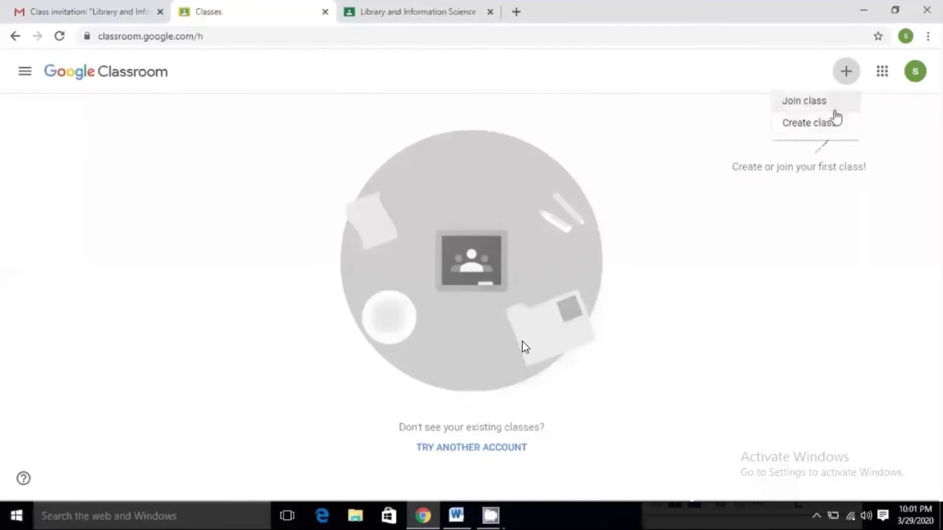
pyautogui.click(795, 102)
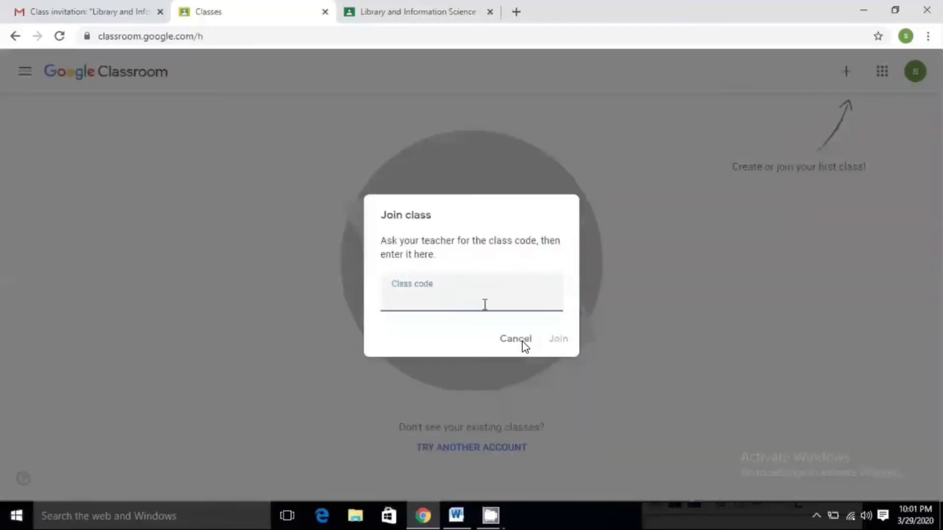
pyautogui.rightClick(485, 305)
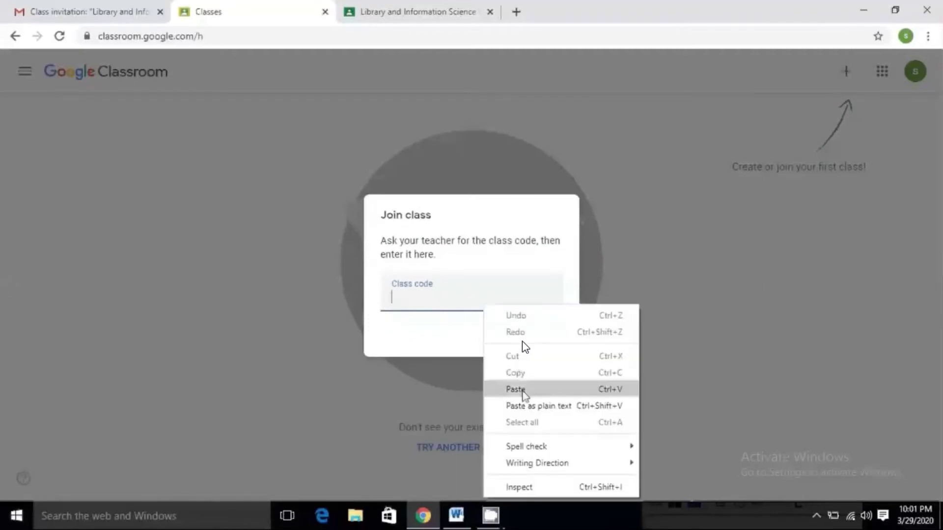
pyautogui.click(523, 388)
pyautogui.click(557, 341)
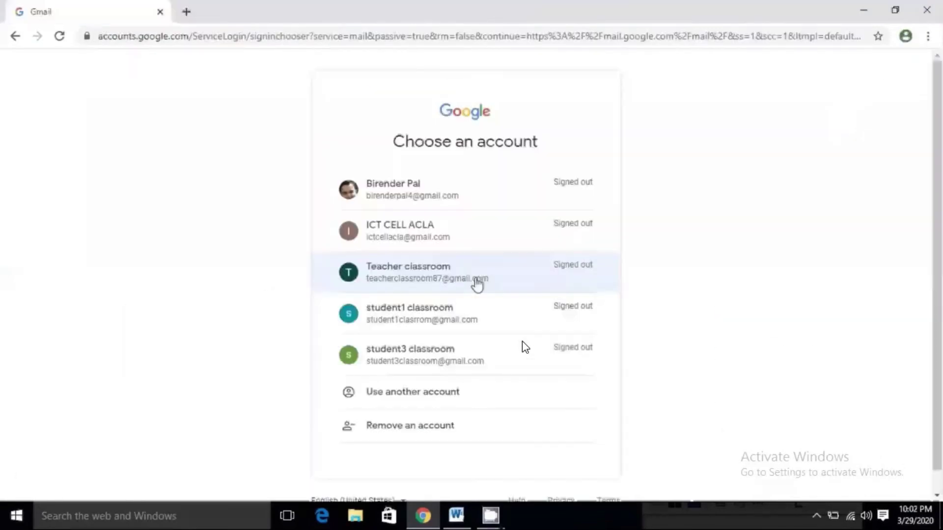
# Sign back in with the teacher account's password and open Google Classroom from the apps grid.
pyautogui.click(477, 284)
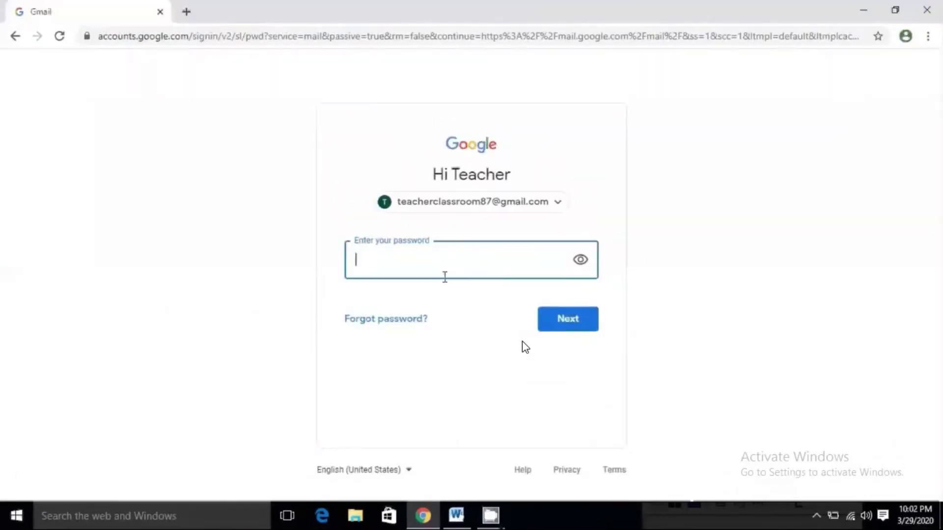
pyautogui.write('•')
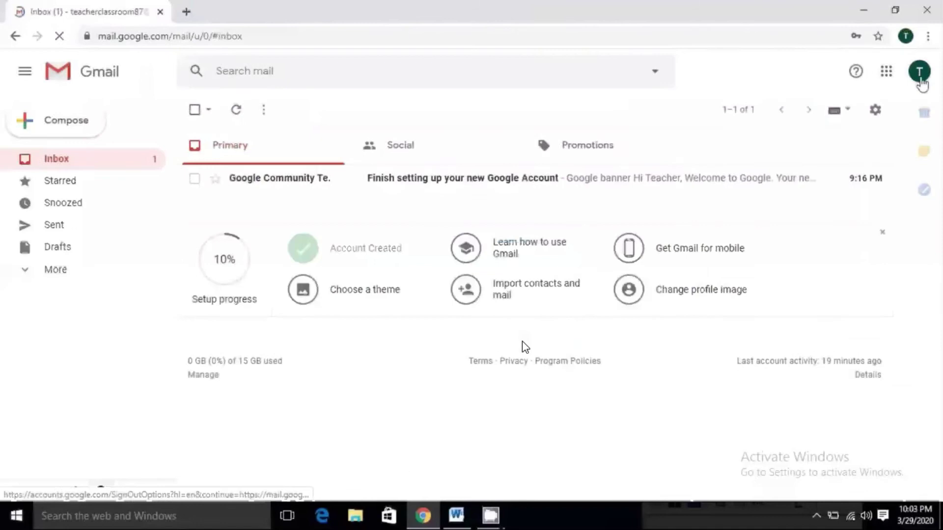
pyautogui.click(920, 72)
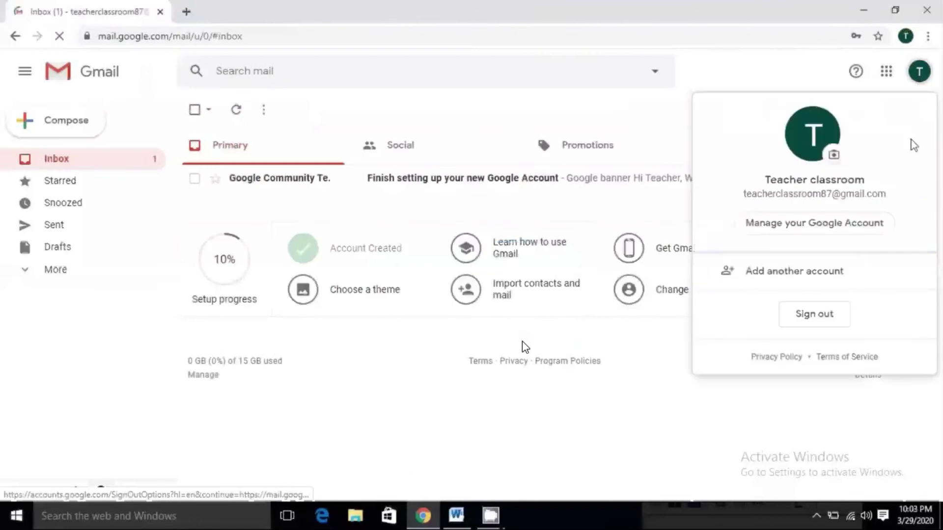
pyautogui.scroll(-3, 884, 183)
pyautogui.click(887, 72)
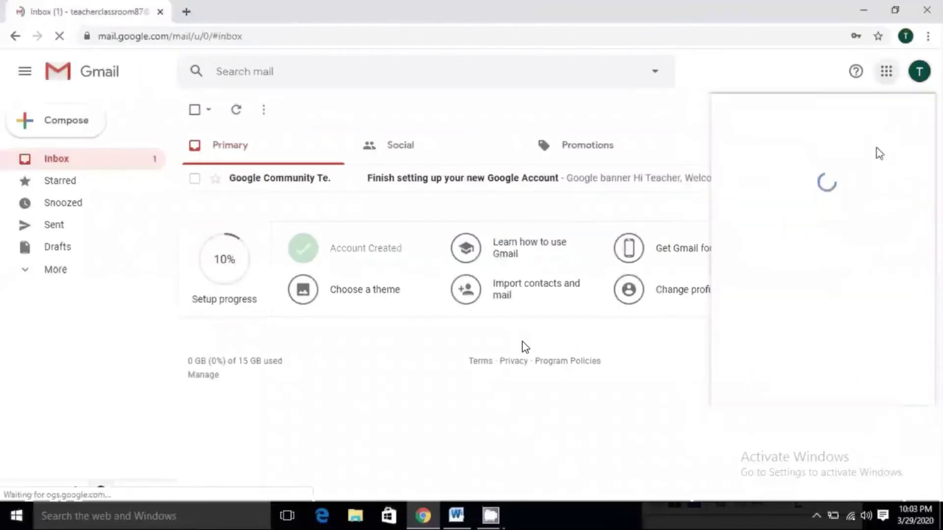
pyautogui.scroll(-5, 874, 187)
pyautogui.scroll(5, 874, 211)
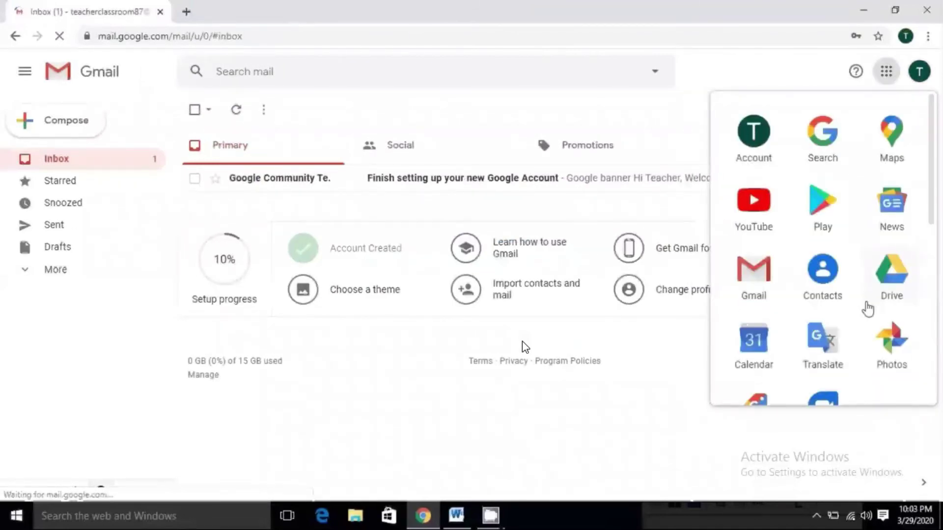
pyautogui.scroll(-5, 868, 308)
pyautogui.click(882, 363)
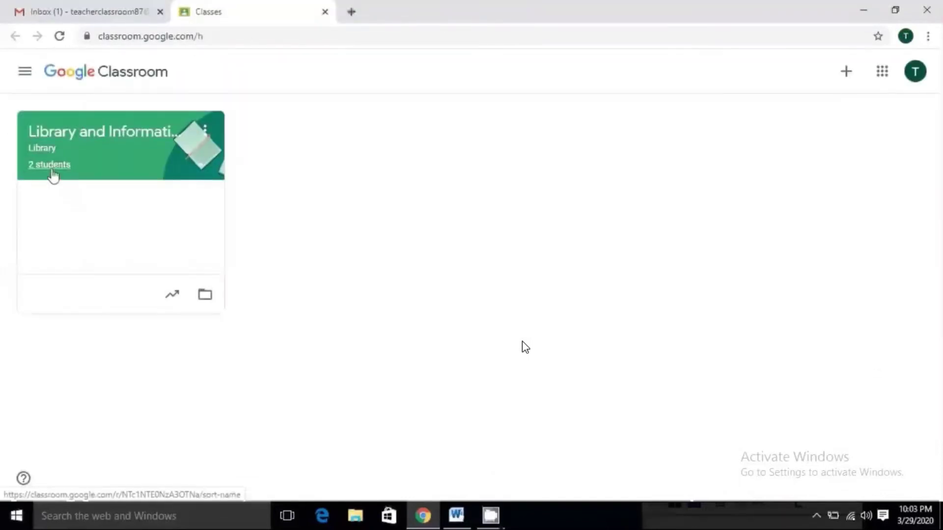
# Open the Library and Information Science class's People page and check student1 classroom's actions.
pyautogui.click(64, 136)
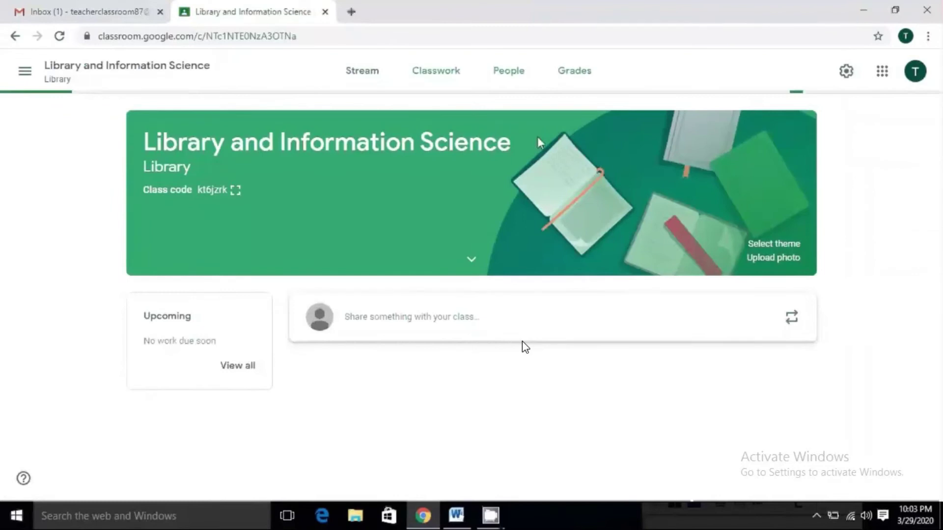
pyautogui.click(515, 71)
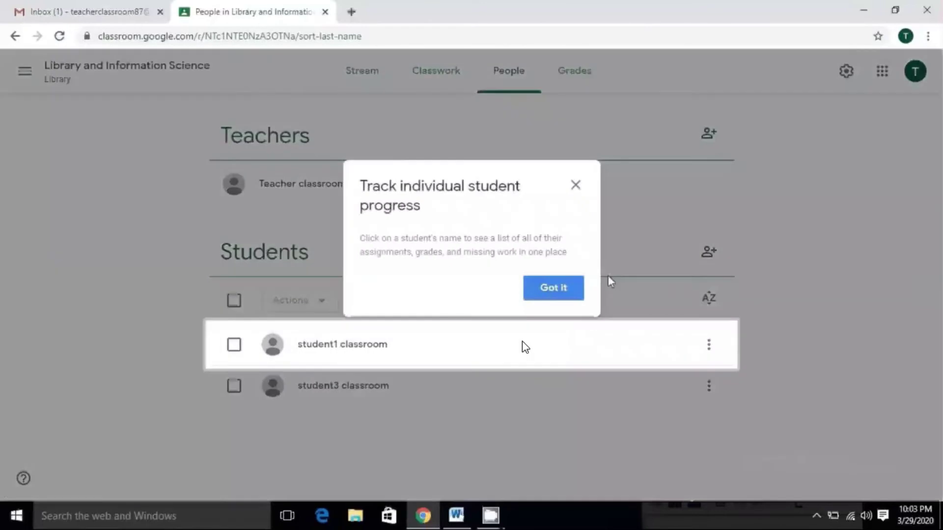
pyautogui.click(562, 288)
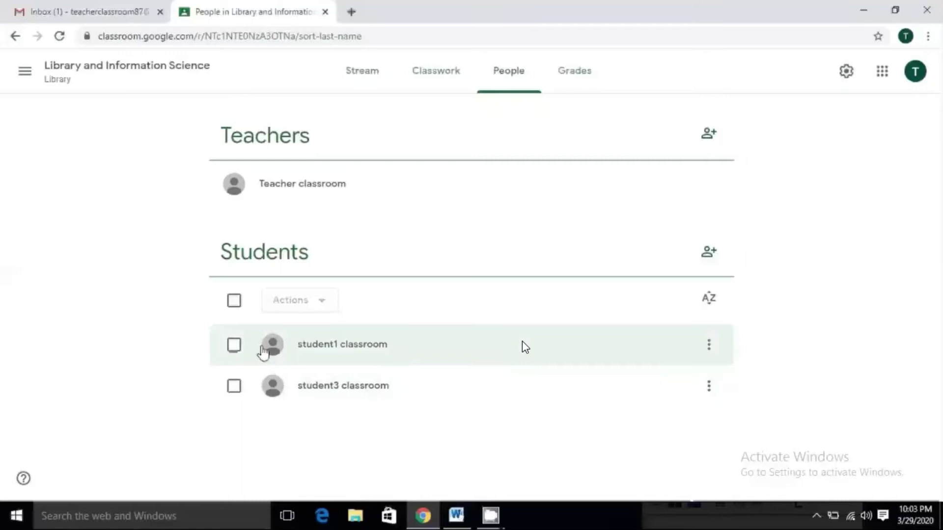
pyautogui.click(233, 346)
pyautogui.click(326, 310)
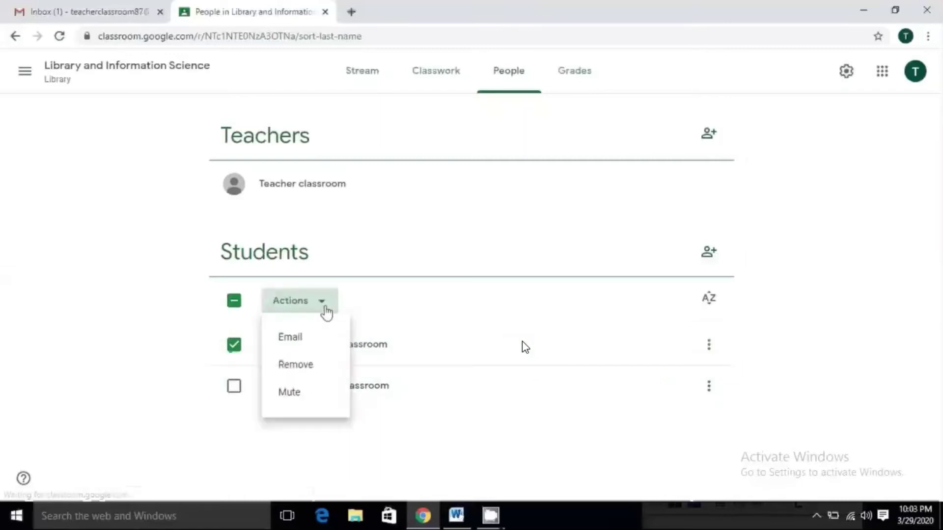
pyautogui.click(233, 352)
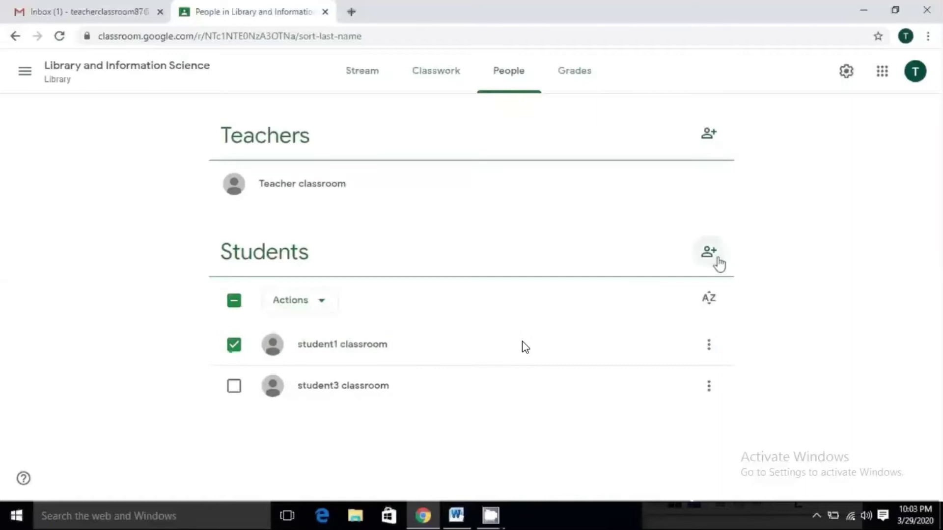
# Invite a new student by their e-mail address, then return to the class Stream.
pyautogui.click(718, 259)
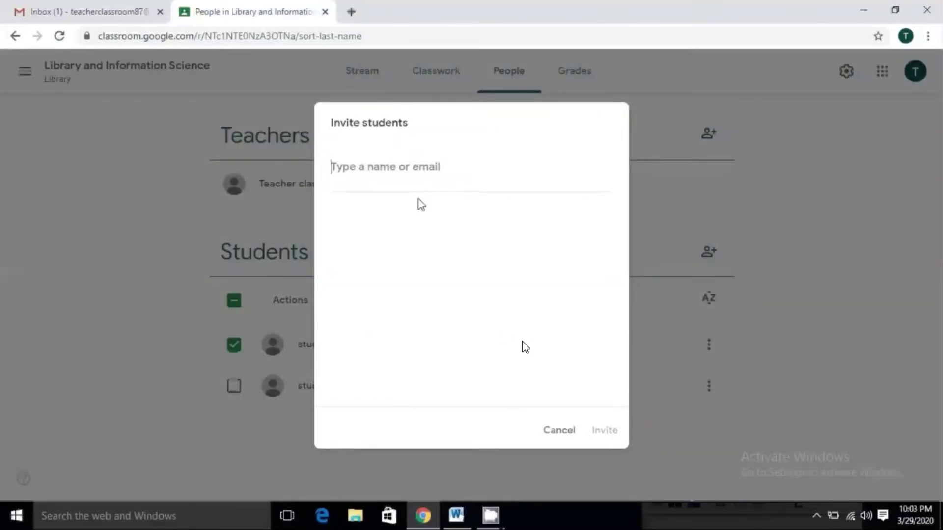
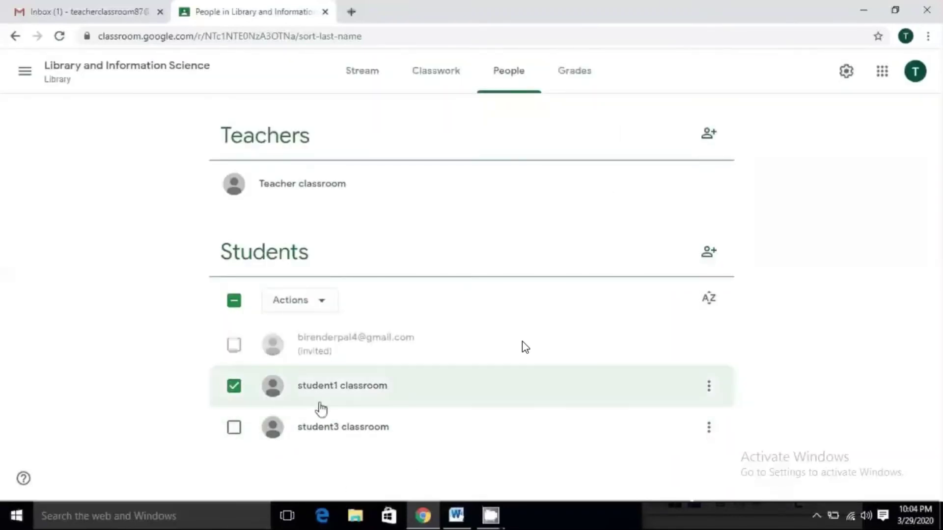
pyautogui.click(164, 73)
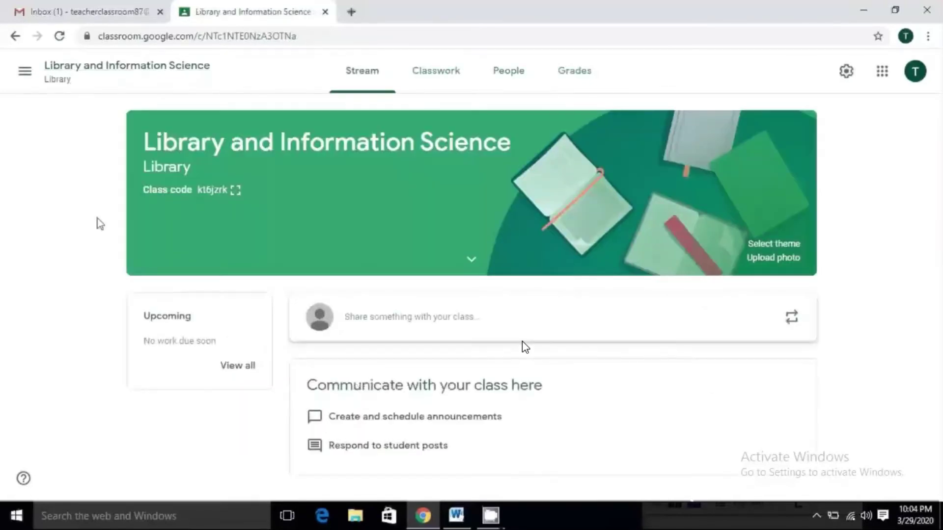
pyautogui.click(448, 519)
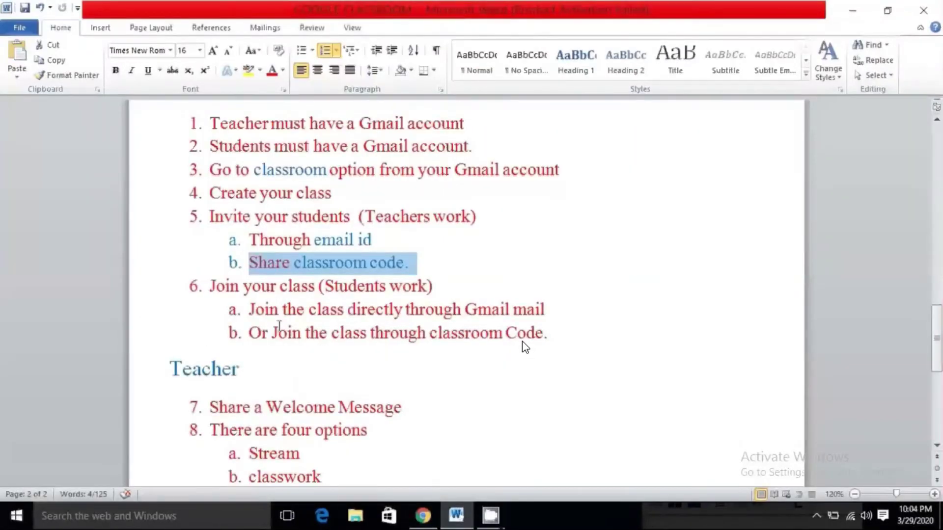
pyautogui.moveTo(211, 286); pyautogui.dragTo(248, 334)
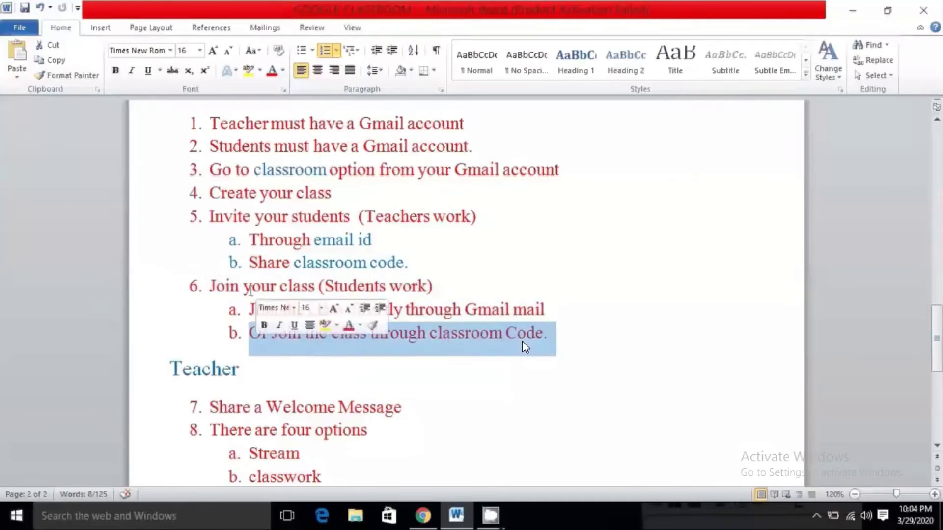
pyautogui.scroll(3, 251, 292)
pyautogui.moveTo(211, 202); pyautogui.dragTo(575, 420)
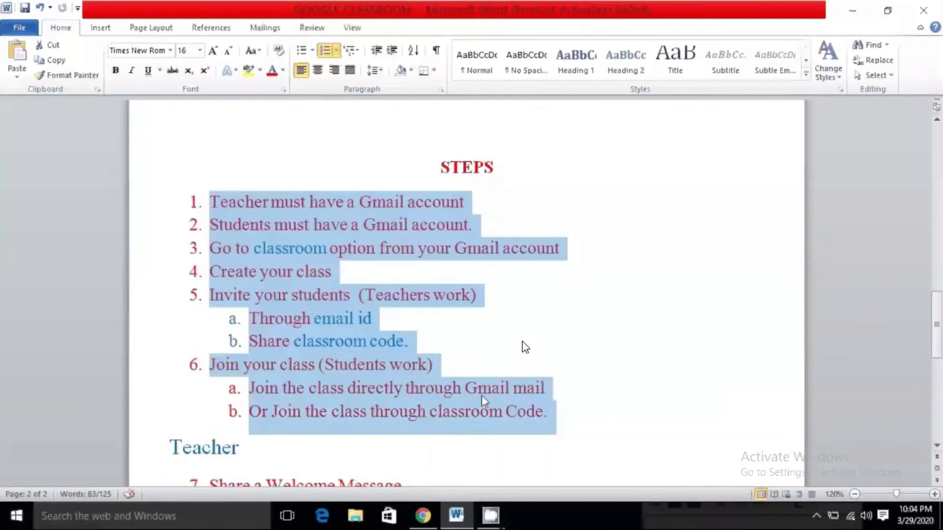
pyautogui.scroll(-2, 482, 396)
pyautogui.click(124, 297)
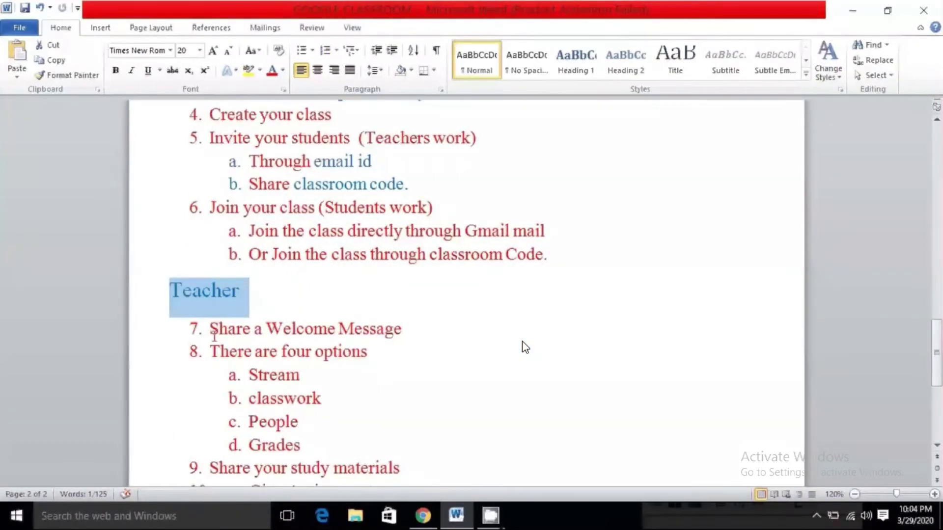
pyautogui.moveTo(212, 334); pyautogui.dragTo(422, 329)
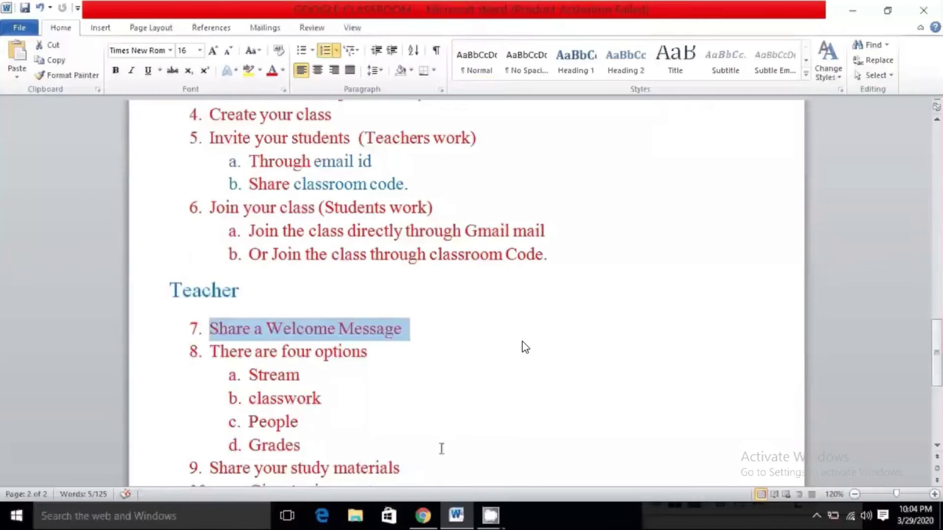
pyautogui.click(423, 514)
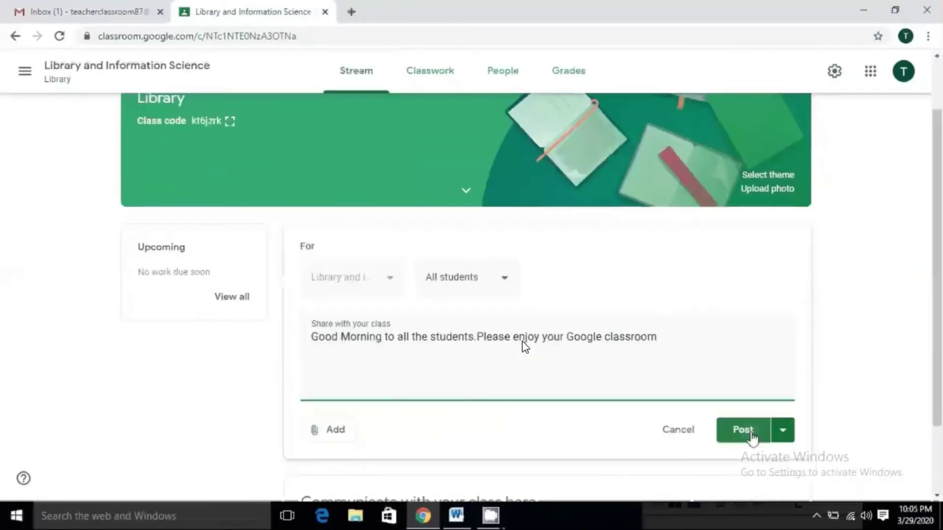
# Post the welcome announcement to the class and check the Word steps document.
pyautogui.click(753, 432)
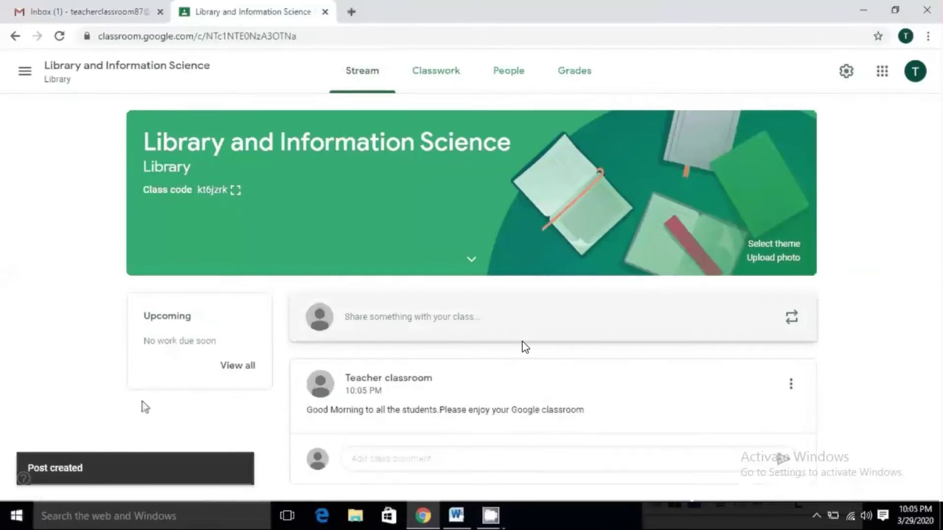
pyautogui.click(469, 515)
pyautogui.scroll(-1, 413, 401)
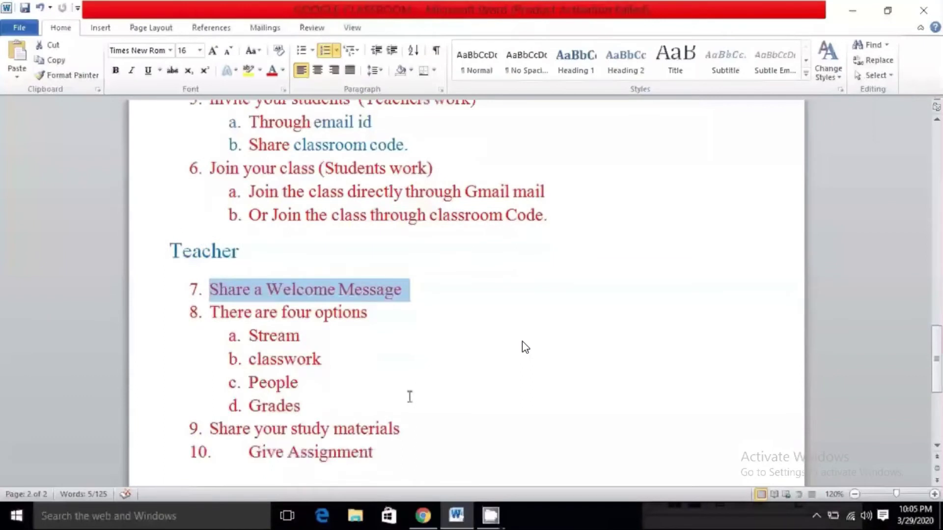
pyautogui.moveTo(375, 316); pyautogui.dragTo(211, 312)
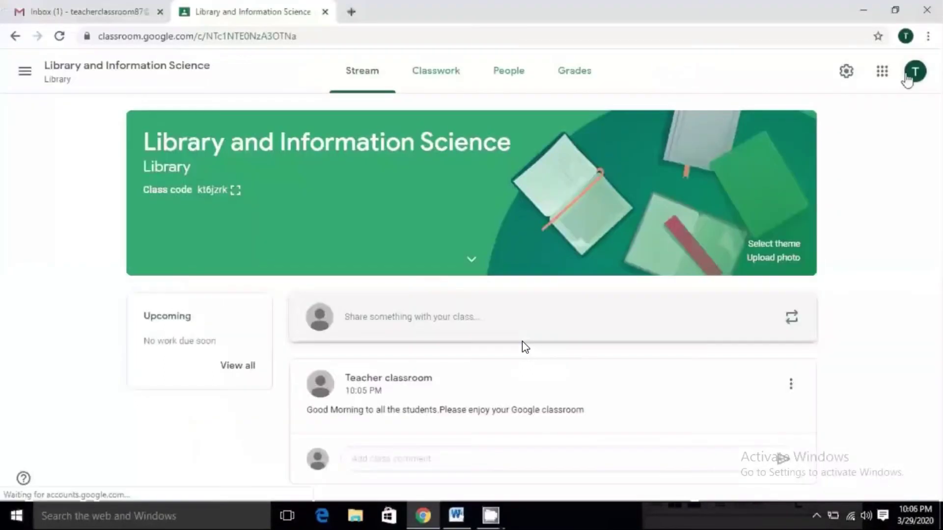
pyautogui.click(908, 78)
pyautogui.click(364, 76)
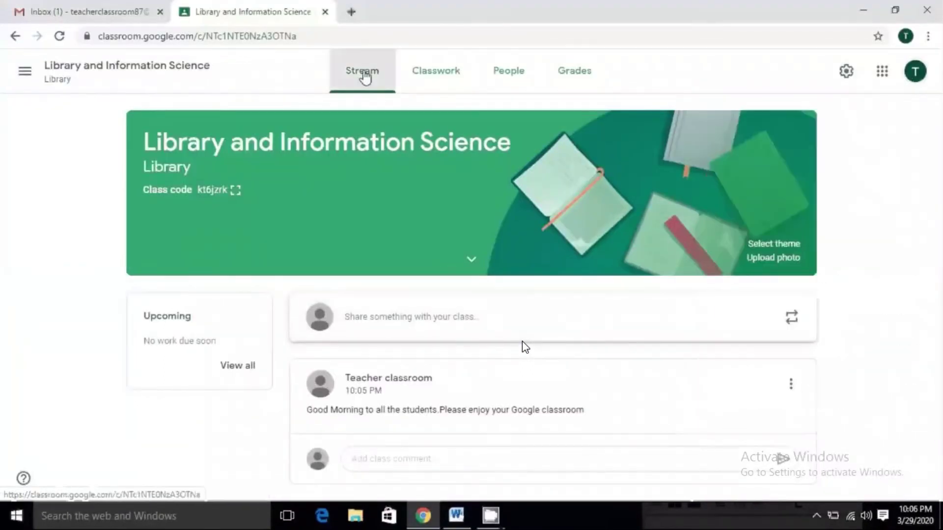
# Browse the Classwork, People and Grades pages and the classwork creation options.
pyautogui.click(437, 73)
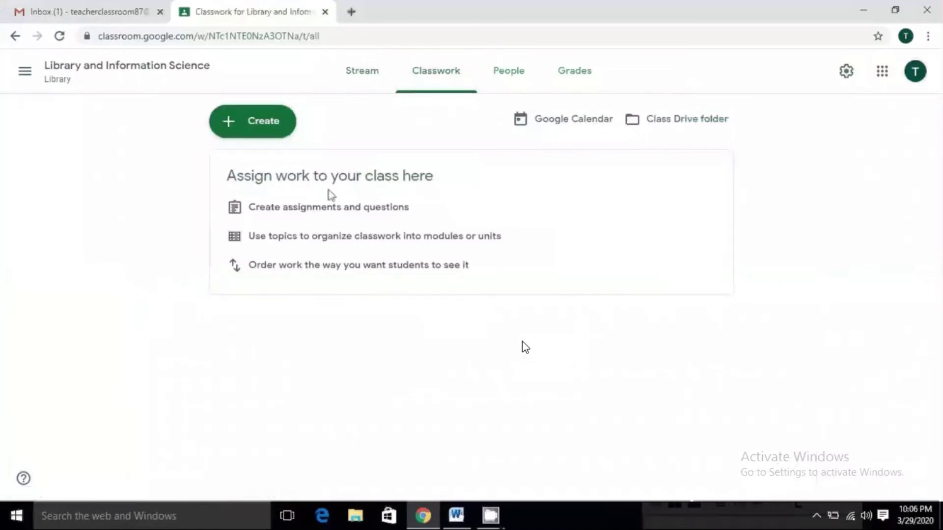
pyautogui.click(243, 137)
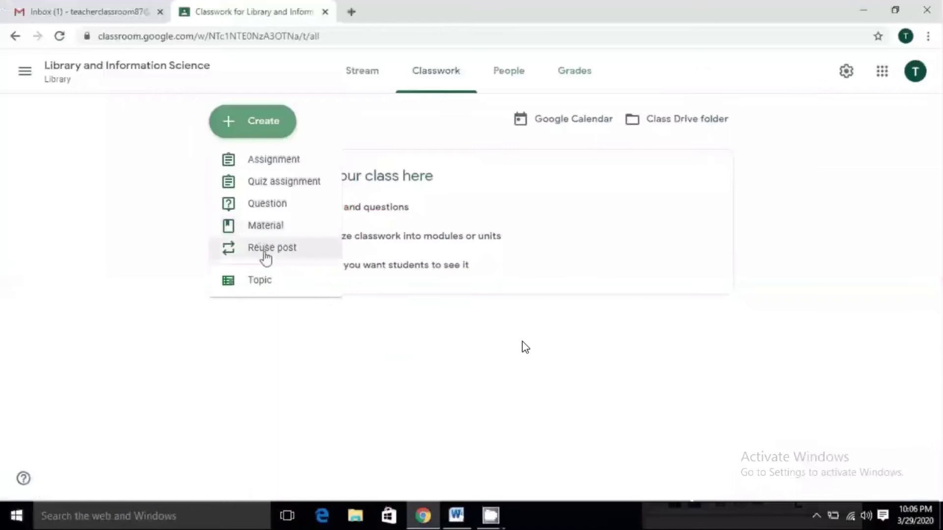
pyautogui.click(491, 71)
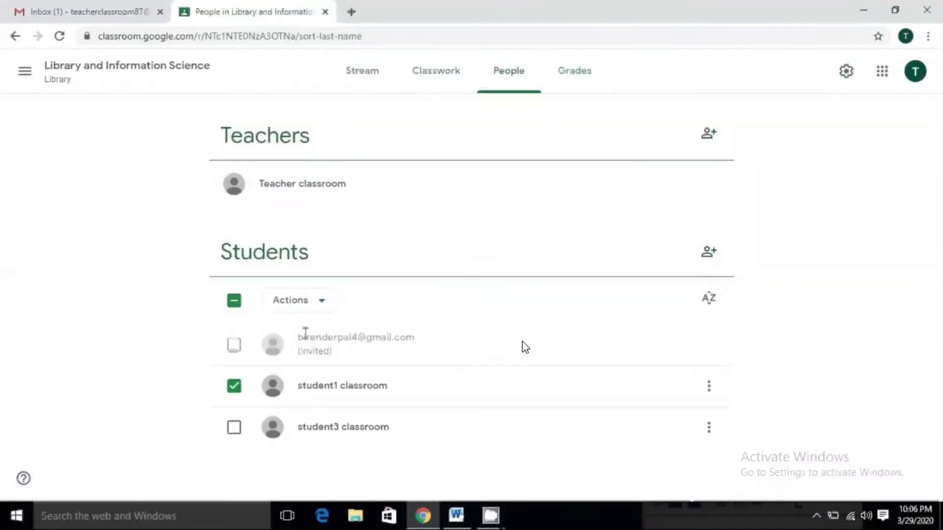
pyautogui.click(574, 78)
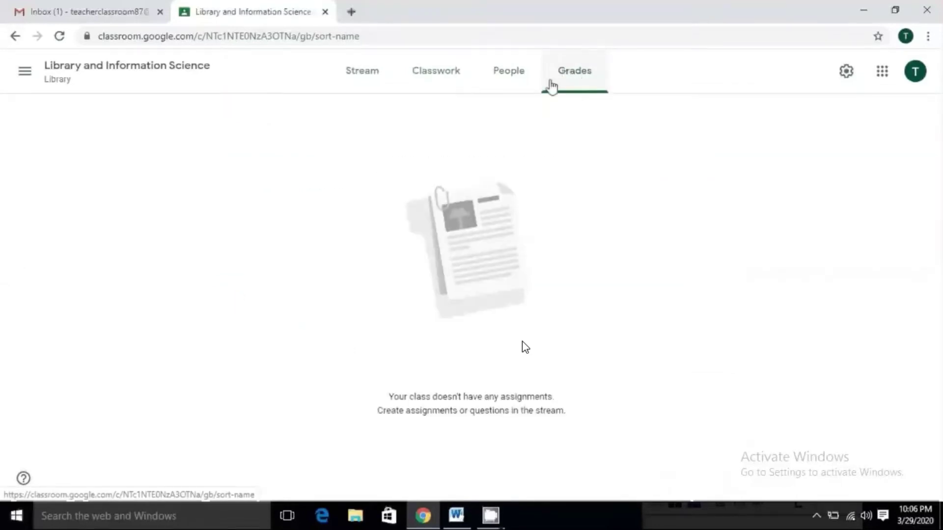
pyautogui.click(25, 73)
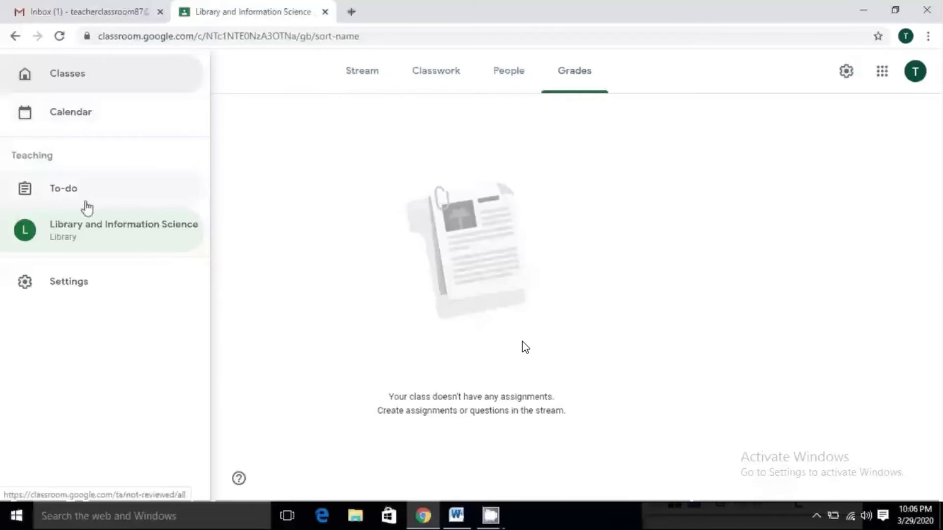
pyautogui.click(449, 78)
pyautogui.click(450, 77)
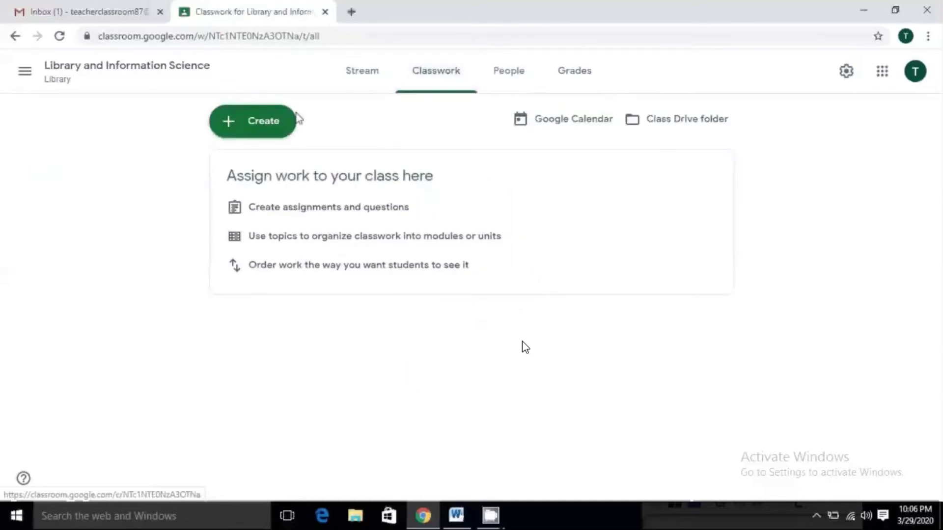
pyautogui.click(255, 130)
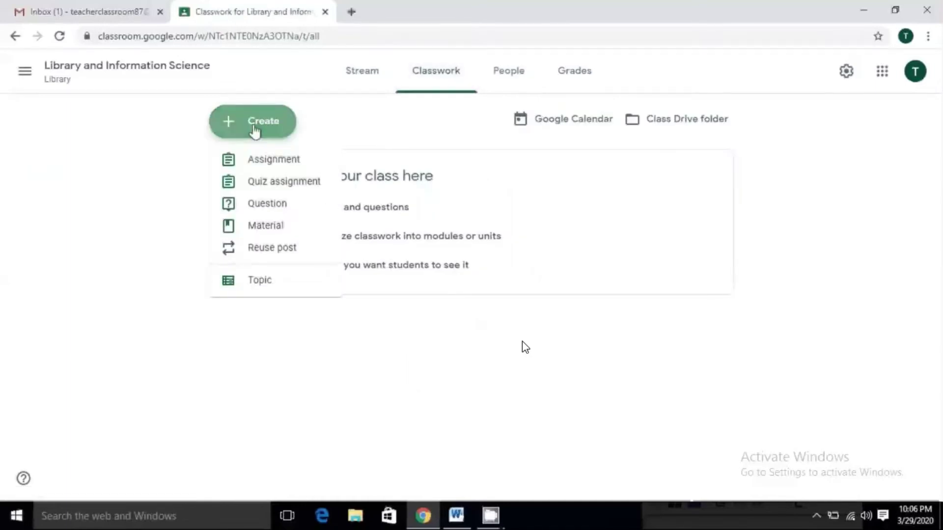
pyautogui.click(457, 515)
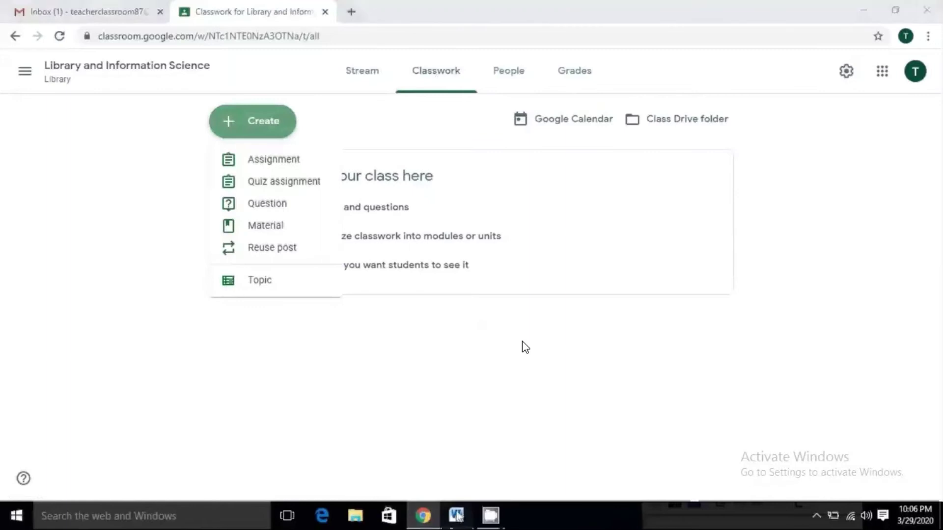
pyautogui.scroll(-1, 411, 358)
# Start a new assignment titled 'Assignment 30 March 2020'.
pyautogui.moveTo(412, 350); pyautogui.dragTo(225, 354)
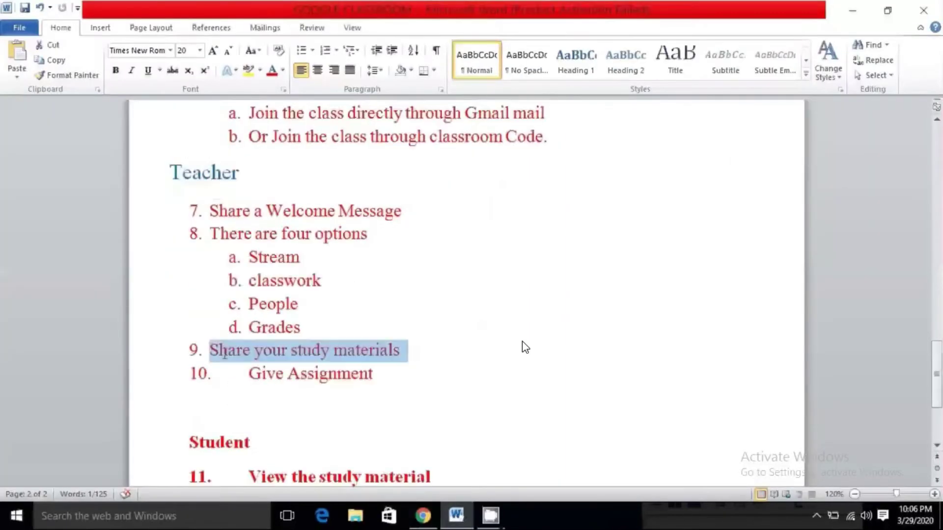
pyautogui.moveTo(375, 374); pyautogui.dragTo(219, 378)
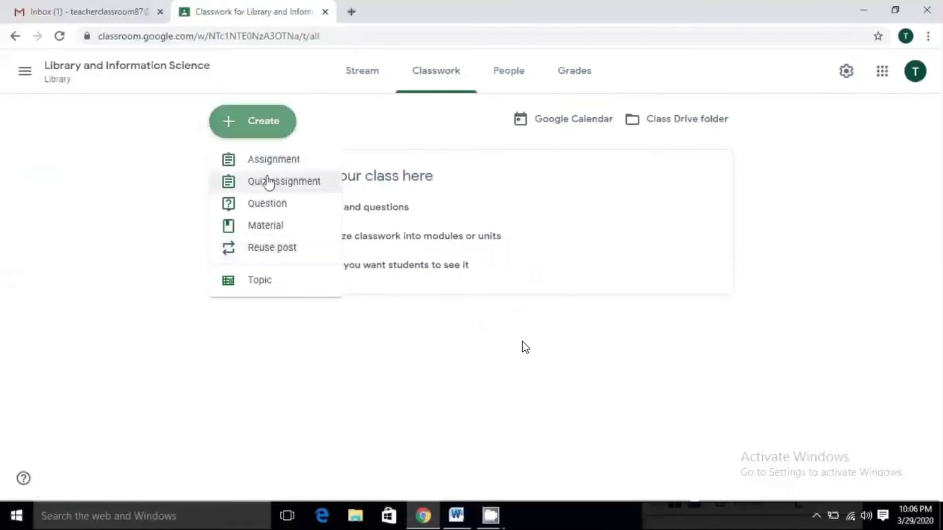
pyautogui.click(265, 167)
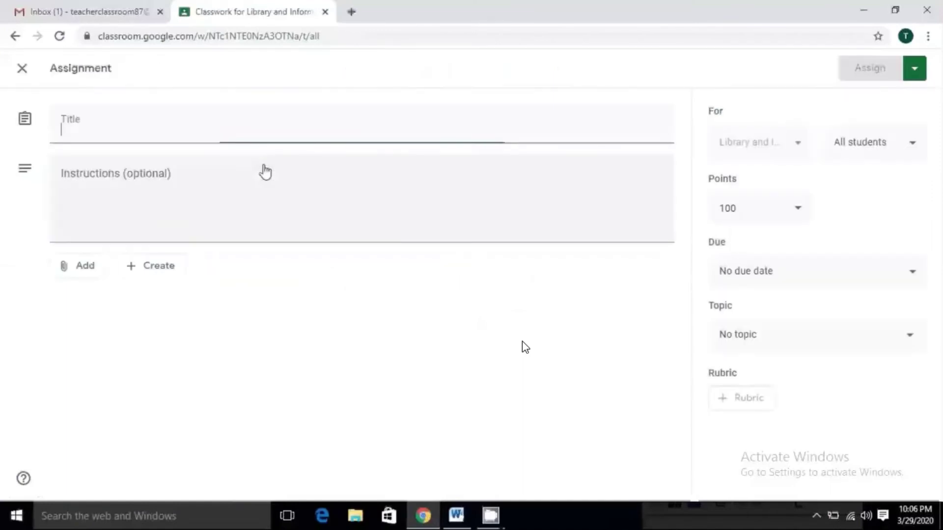
pyautogui.click(112, 130)
pyautogui.write('Assignment 30')
pyautogui.write('Mar')
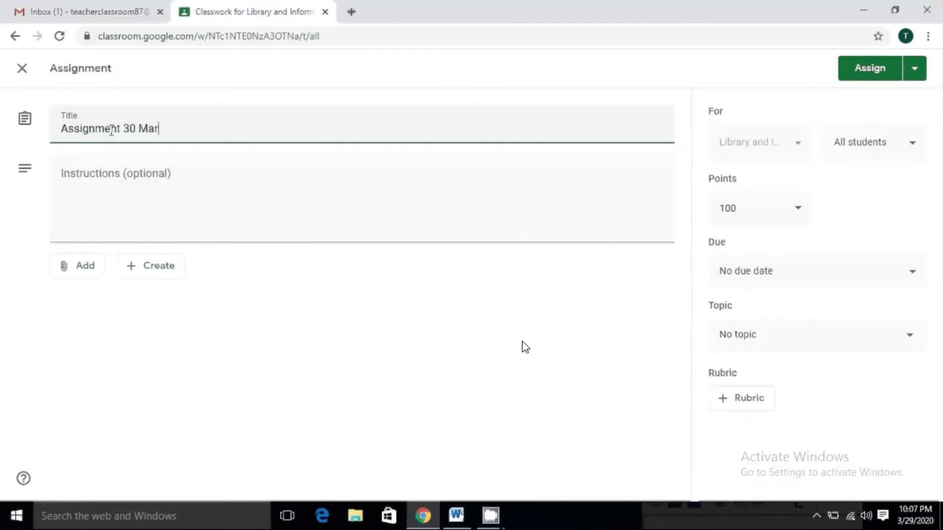
pyautogui.write('ch 2020')
pyautogui.click(103, 218)
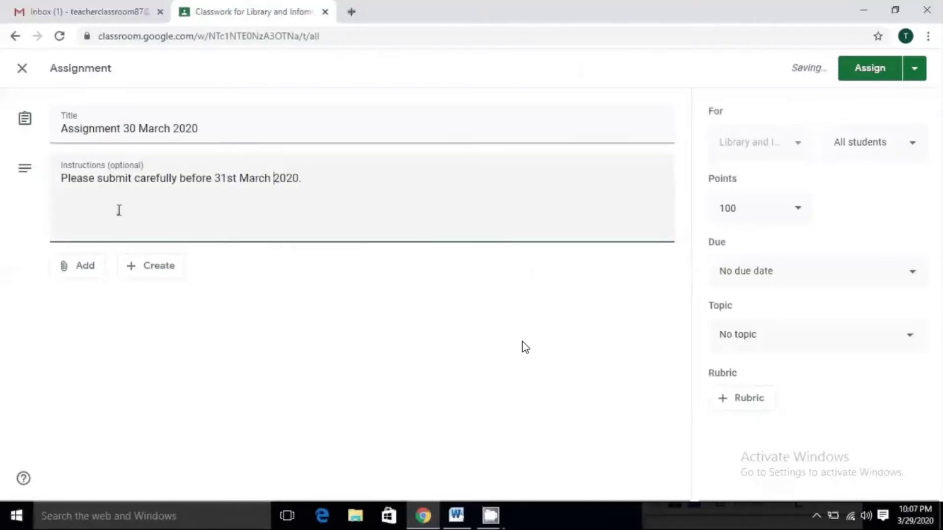
# Make the assignment worth 20 points, due Tue, Mar 31 at 11:59 PM.
pyautogui.click(794, 215)
pyautogui.moveTo(749, 213); pyautogui.dragTo(640, 211)
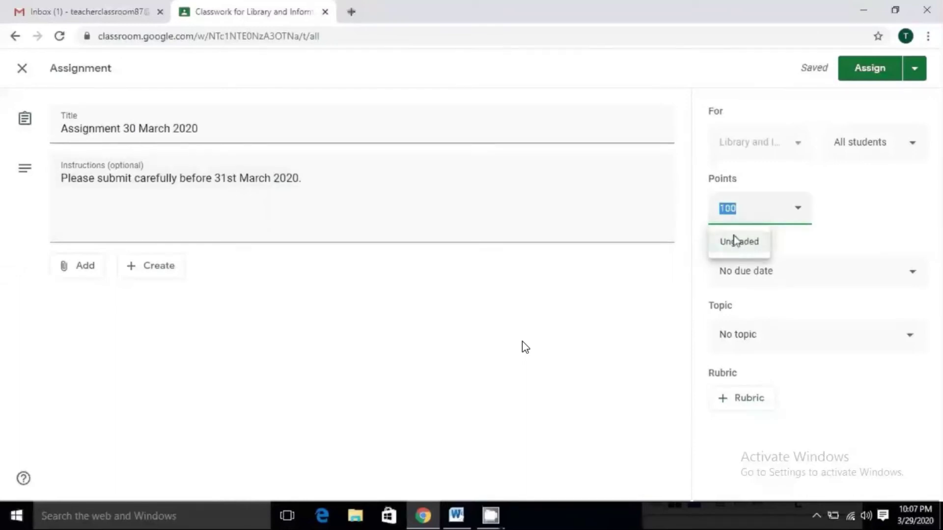
pyautogui.write('20')
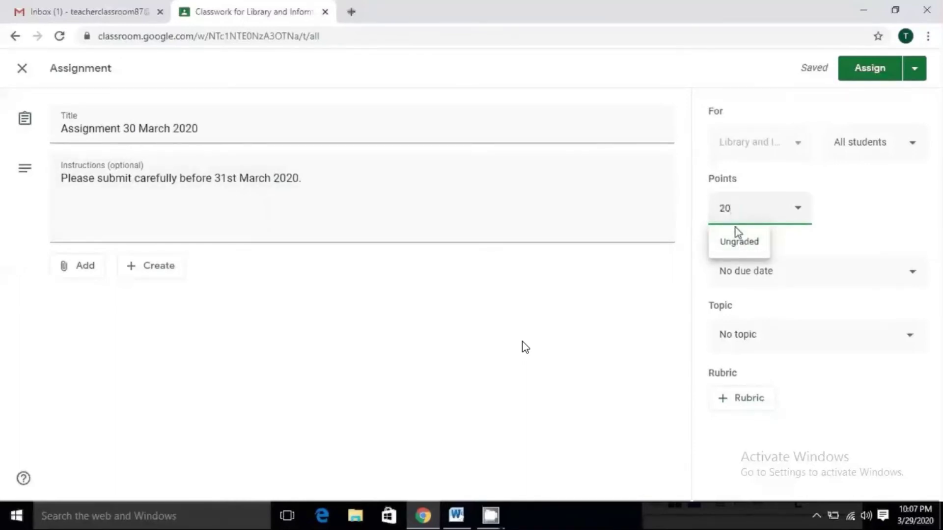
pyautogui.click(580, 301)
pyautogui.click(752, 274)
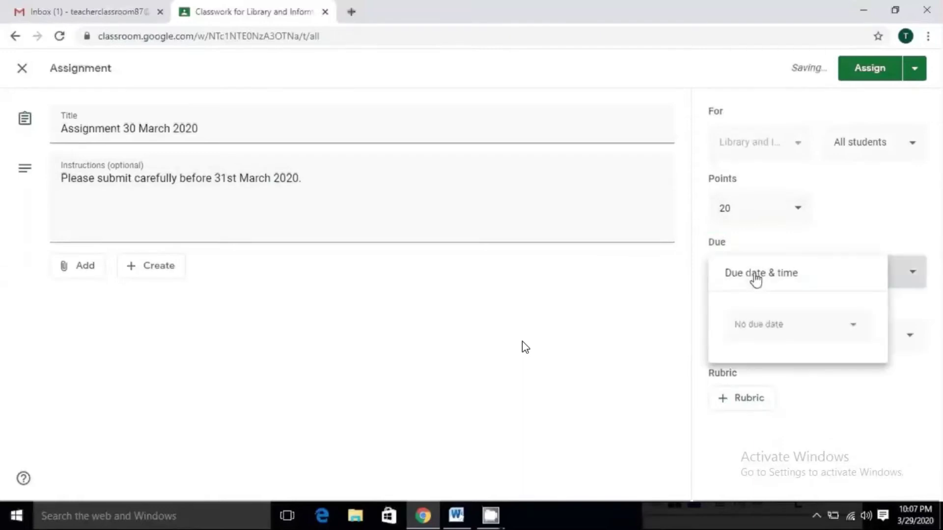
pyautogui.click(800, 331)
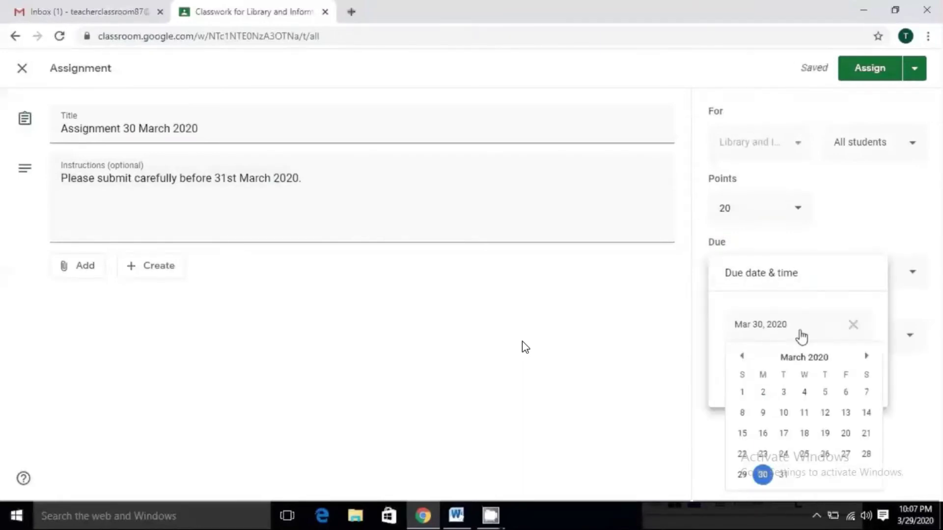
pyautogui.click(784, 474)
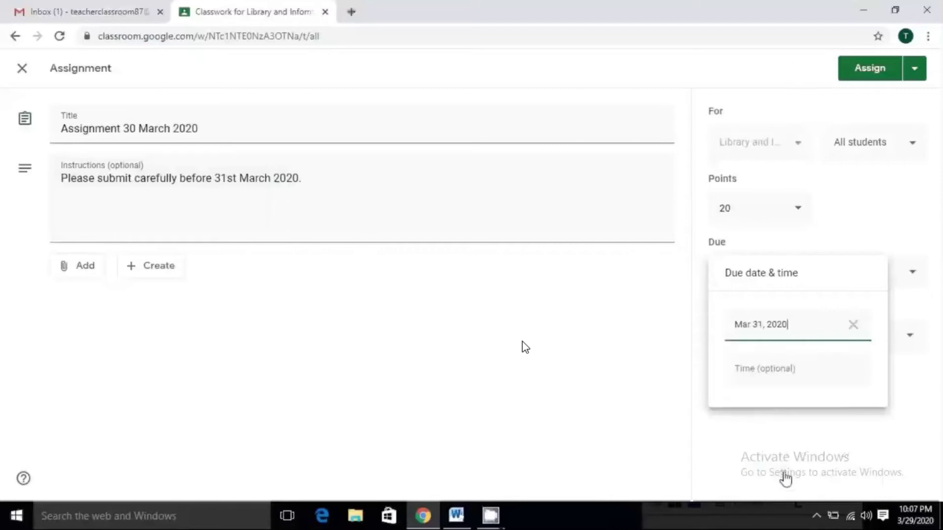
pyautogui.click(770, 371)
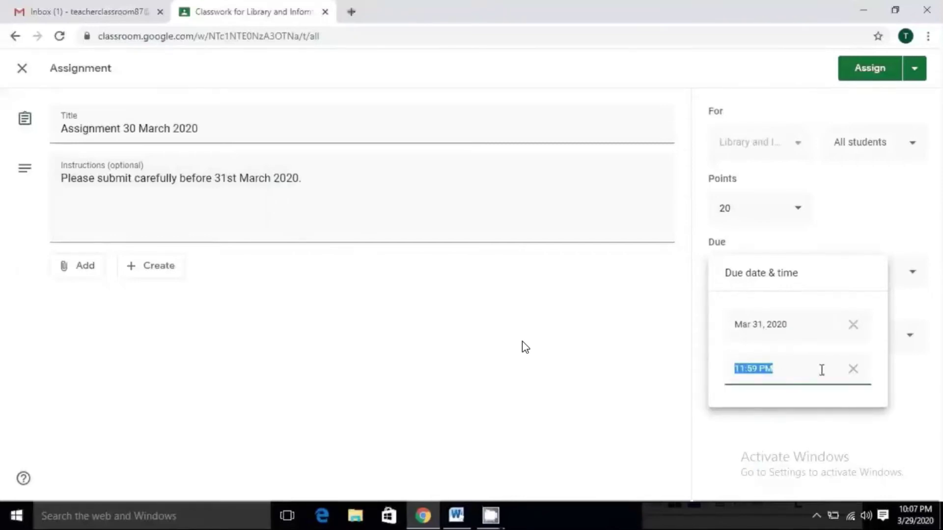
pyautogui.click(821, 420)
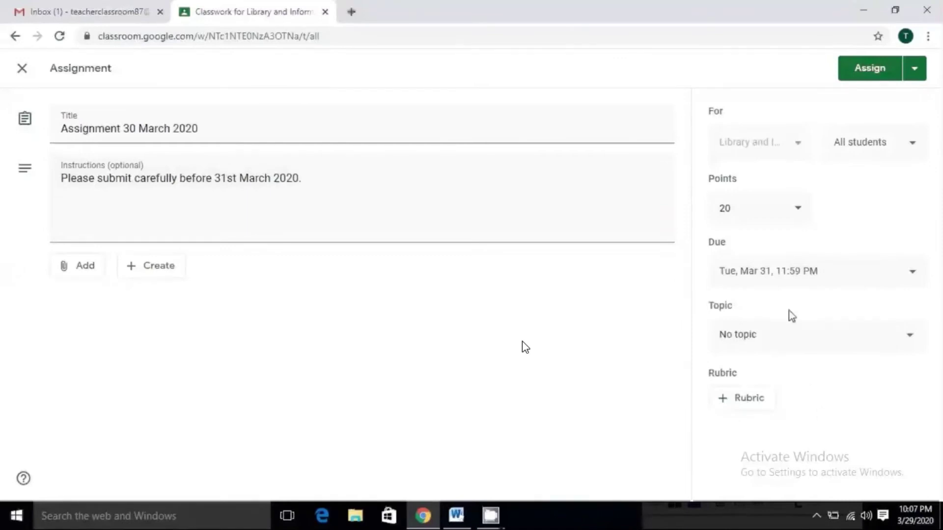
# File the assignment under a new topic 'Assignment 1'.
pyautogui.click(738, 338)
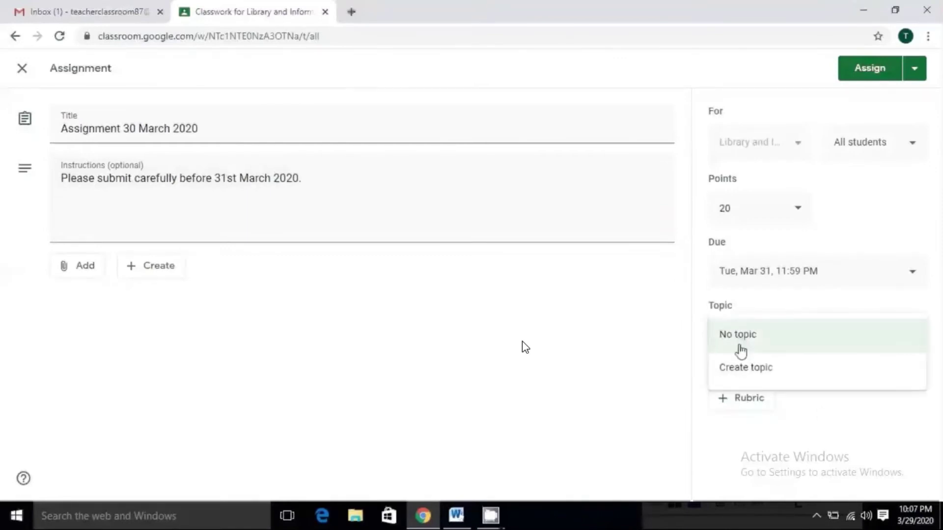
pyautogui.click(741, 369)
pyautogui.write('A')
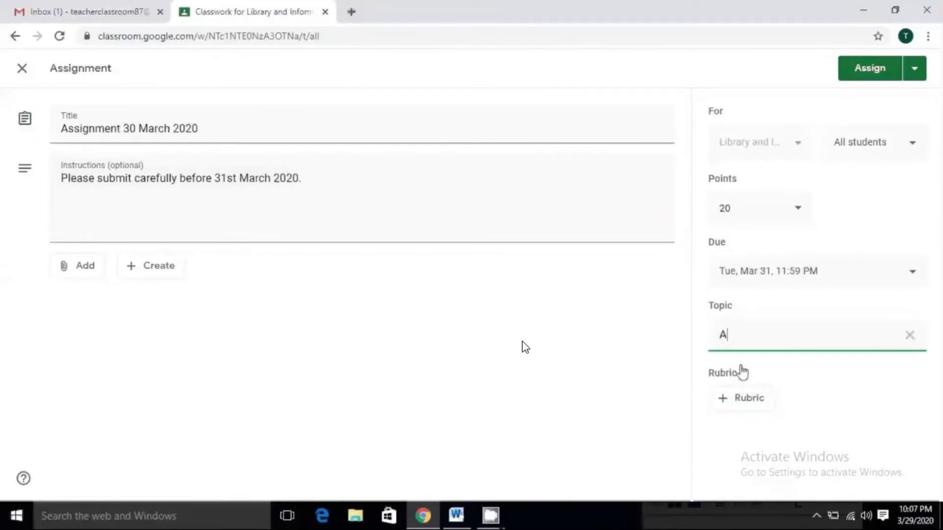
pyautogui.write('ssignment 1')
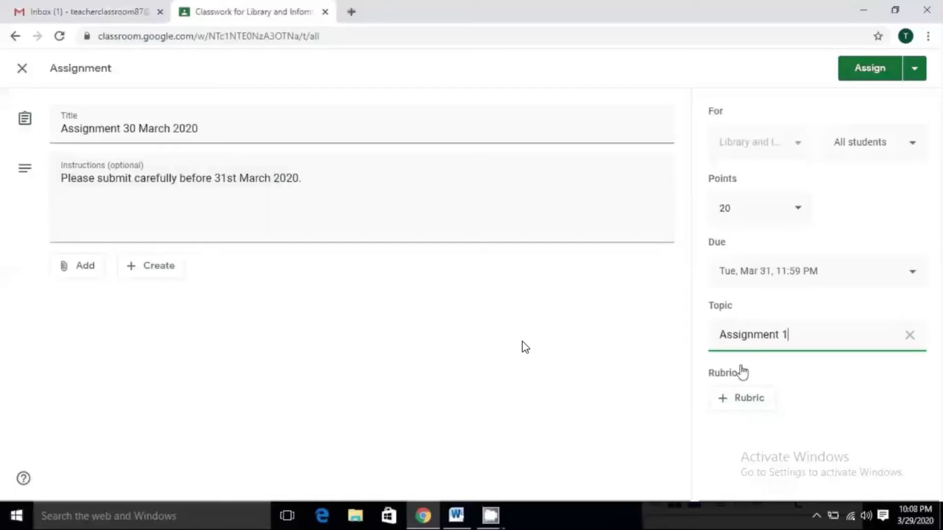
# Upload Assignment 1.docx from the computer as an attachment, keeping it view-only for students.
pyautogui.click(88, 271)
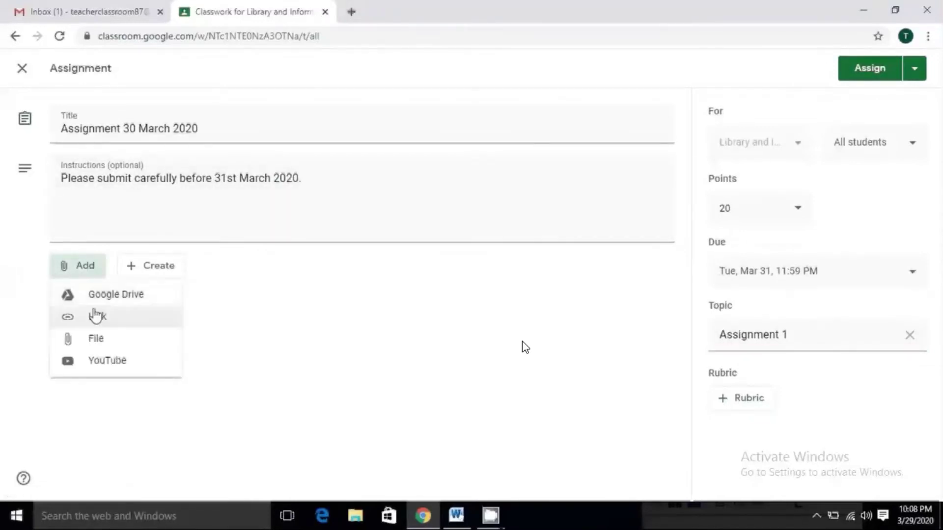
pyautogui.click(118, 296)
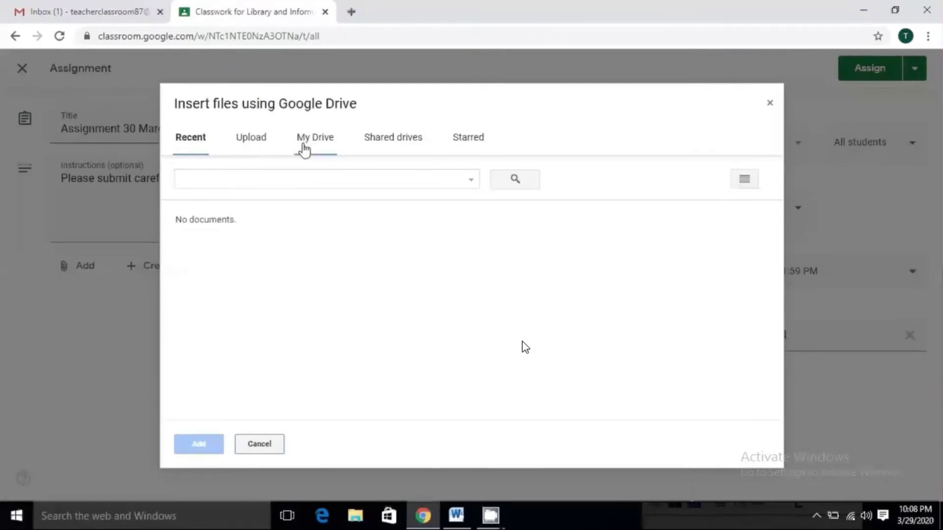
pyautogui.click(771, 104)
pyautogui.click(84, 268)
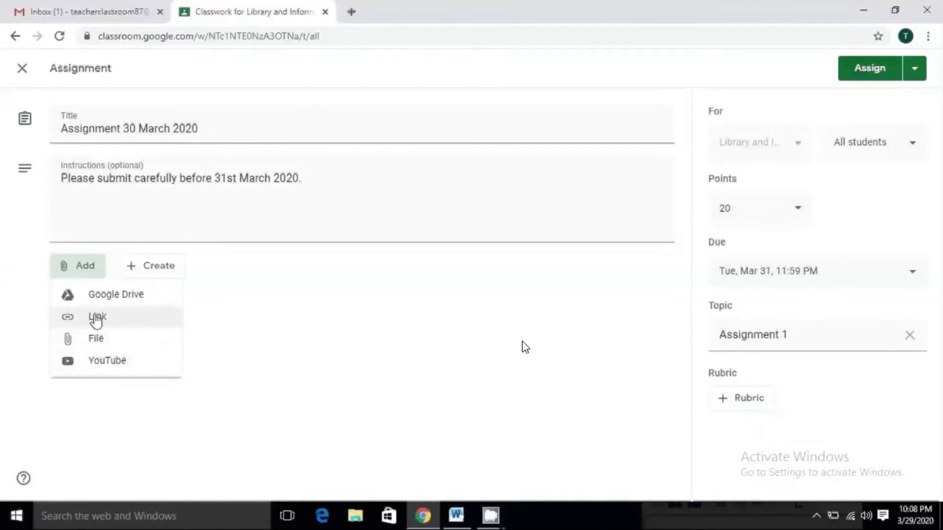
pyautogui.click(96, 340)
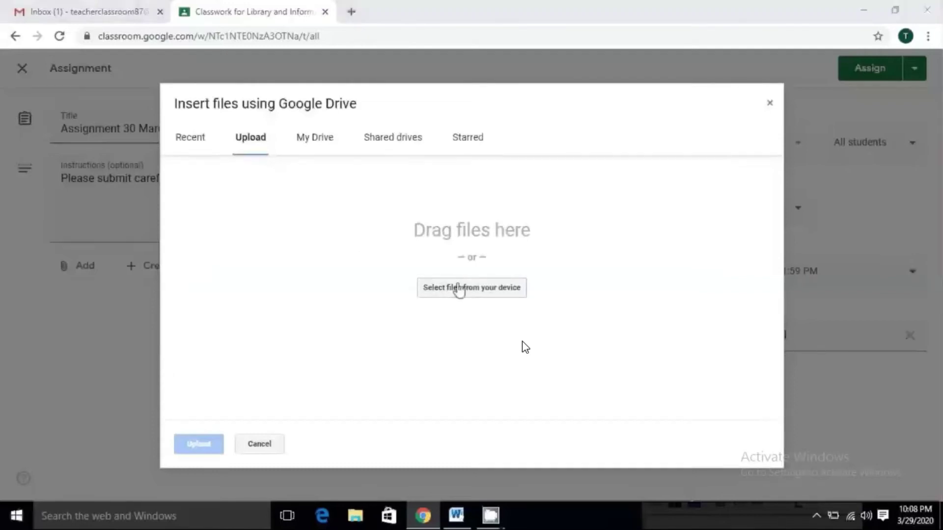
pyautogui.click(459, 289)
pyautogui.doubleClick(166, 113)
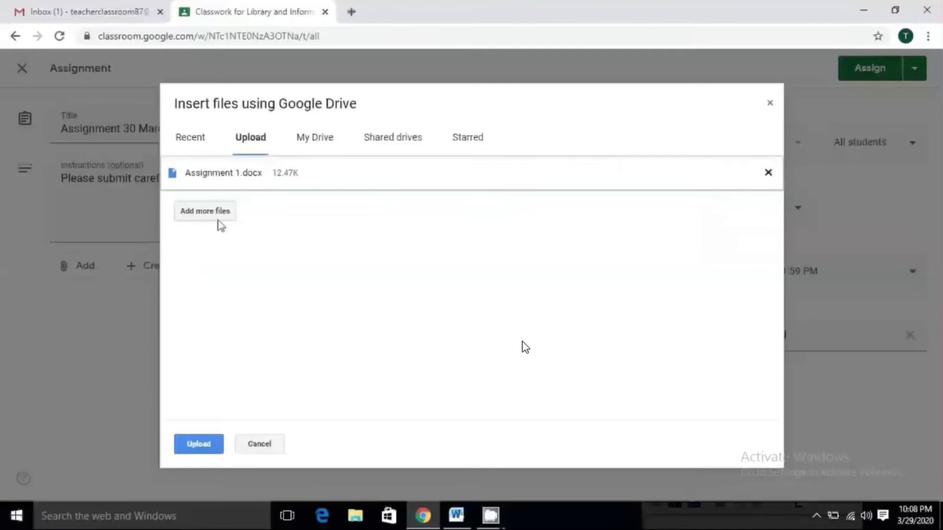
pyautogui.click(192, 443)
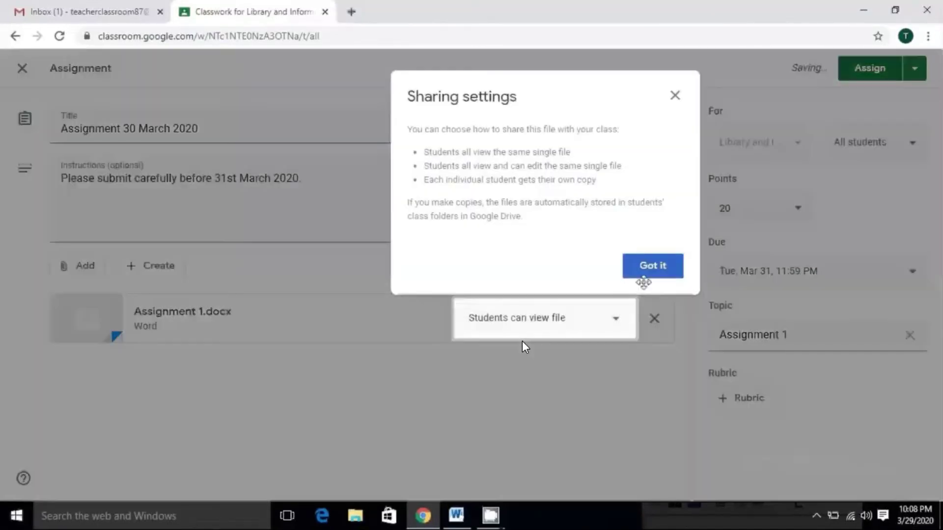
pyautogui.click(646, 271)
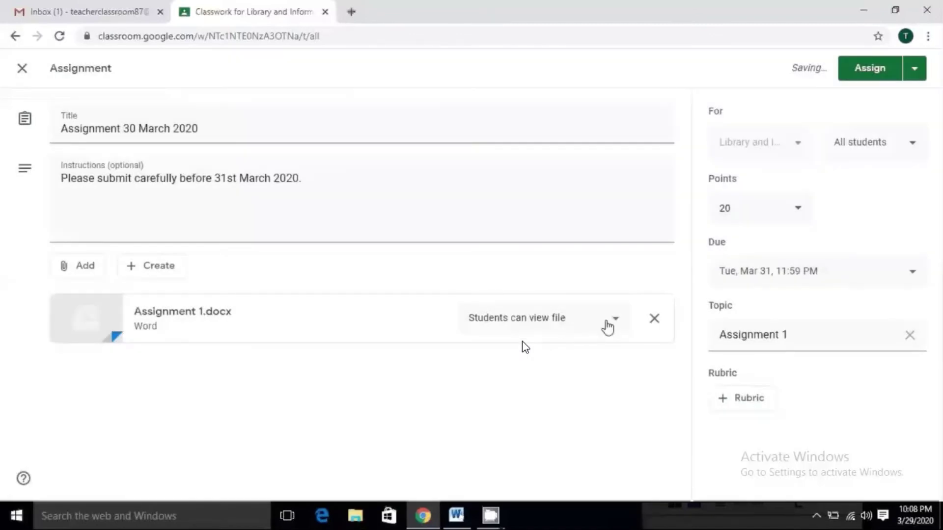
pyautogui.click(614, 325)
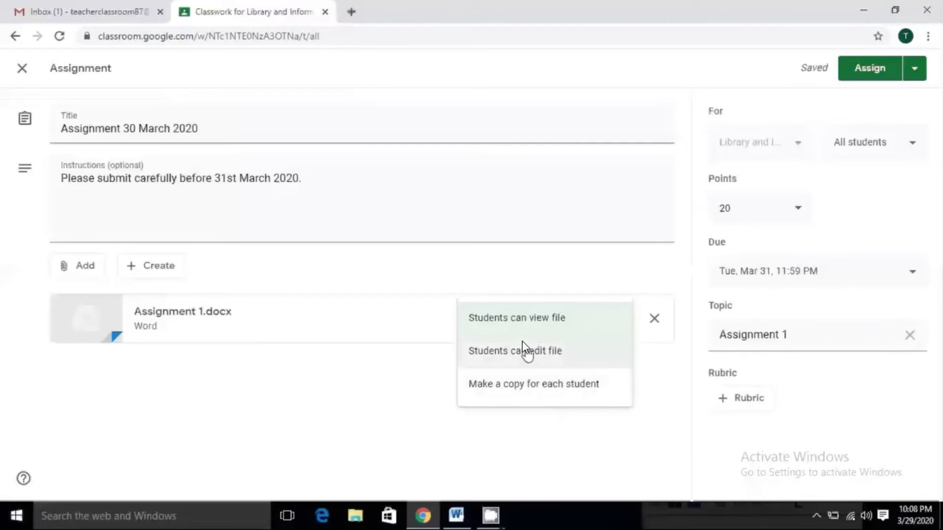
pyautogui.click(500, 325)
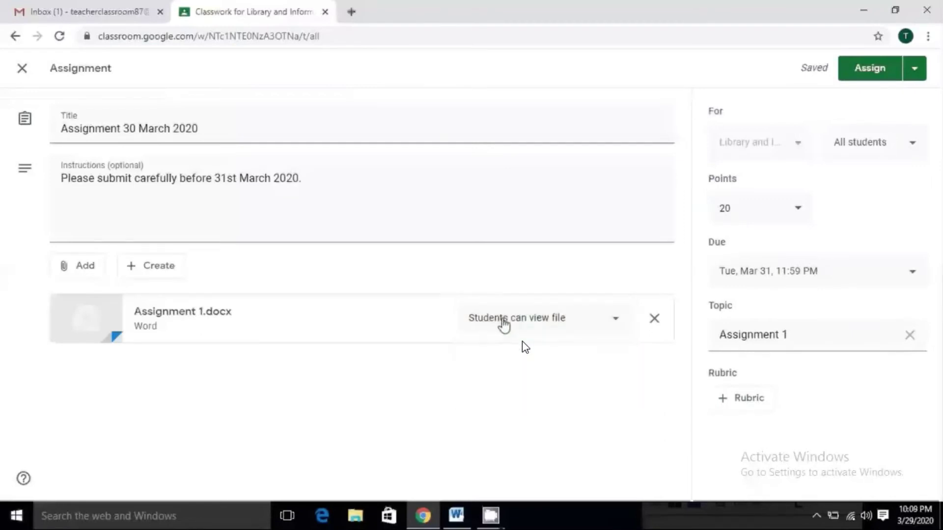
# Search YouTube for 'ict cell acla' and attach the Soul 2.0 barcode label video.
pyautogui.click(99, 275)
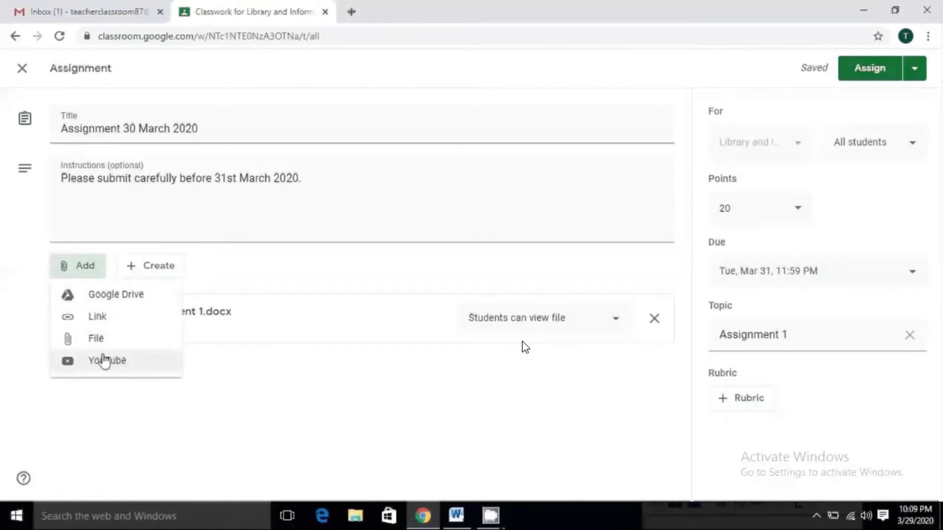
pyautogui.click(105, 361)
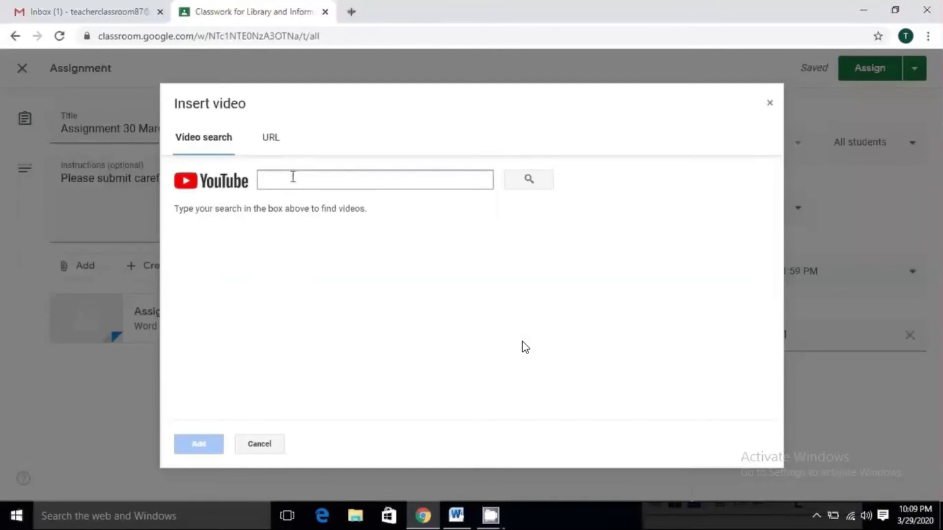
pyautogui.write('ict cell acla')
pyautogui.click(528, 179)
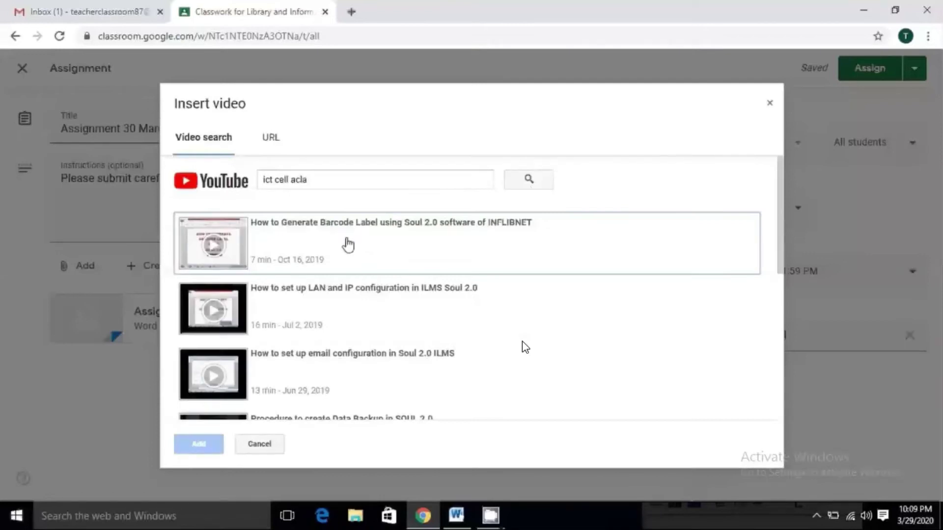
pyautogui.click(400, 240)
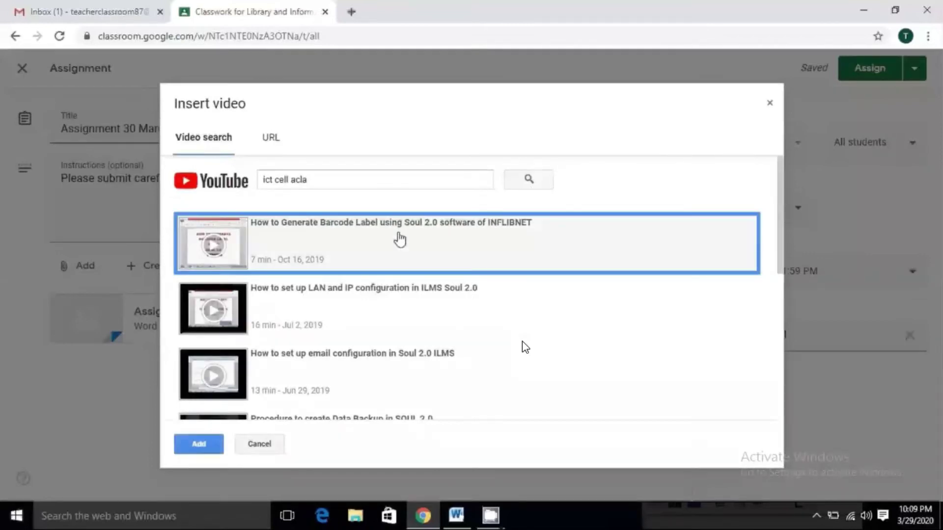
pyautogui.doubleClick(400, 240)
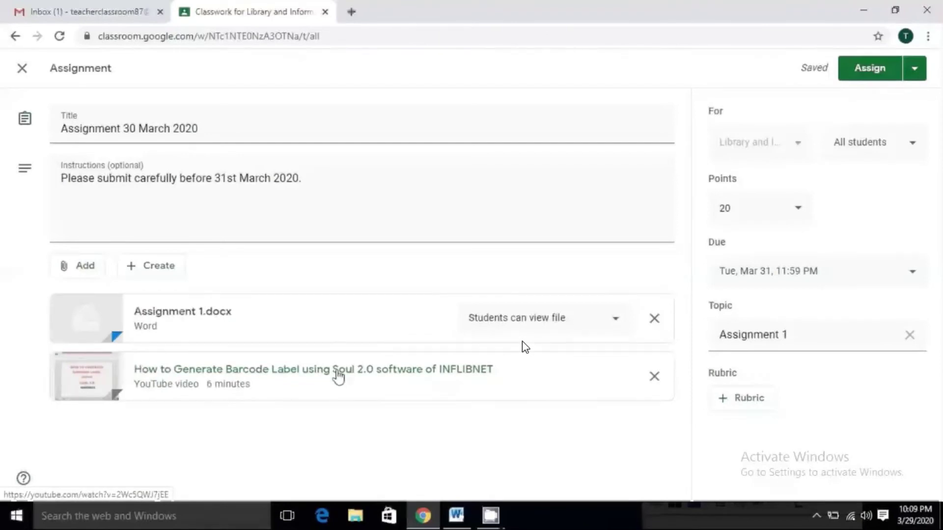
# Try scheduling the post for March 30 at 11:00 AM, then close without scheduling.
pyautogui.click(922, 72)
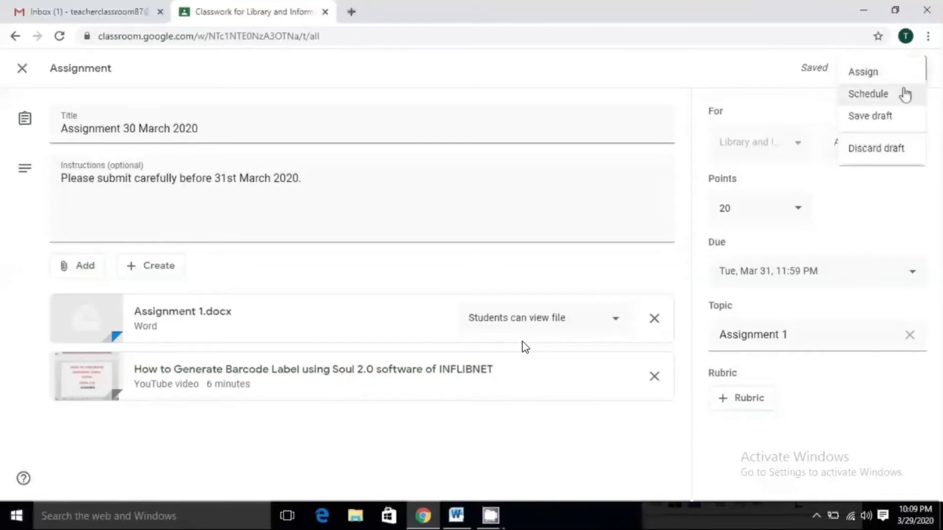
pyautogui.click(872, 97)
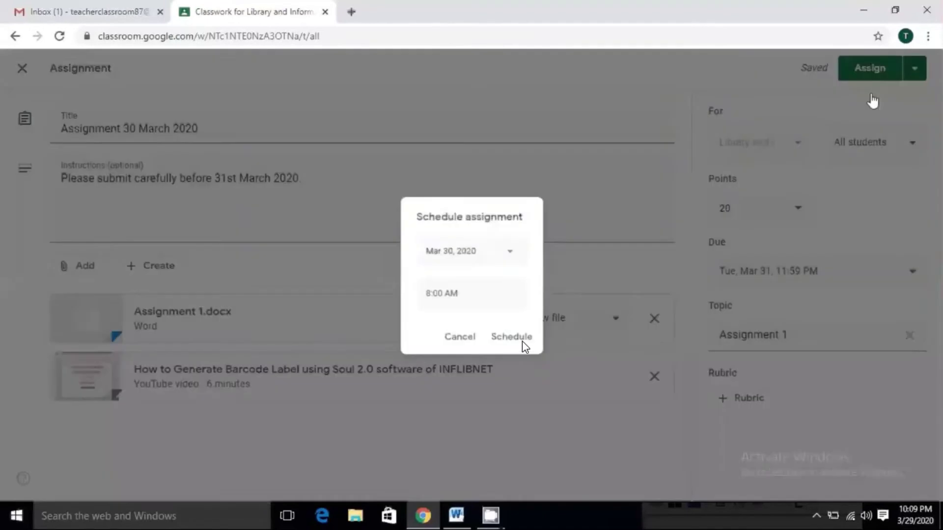
pyautogui.click(512, 254)
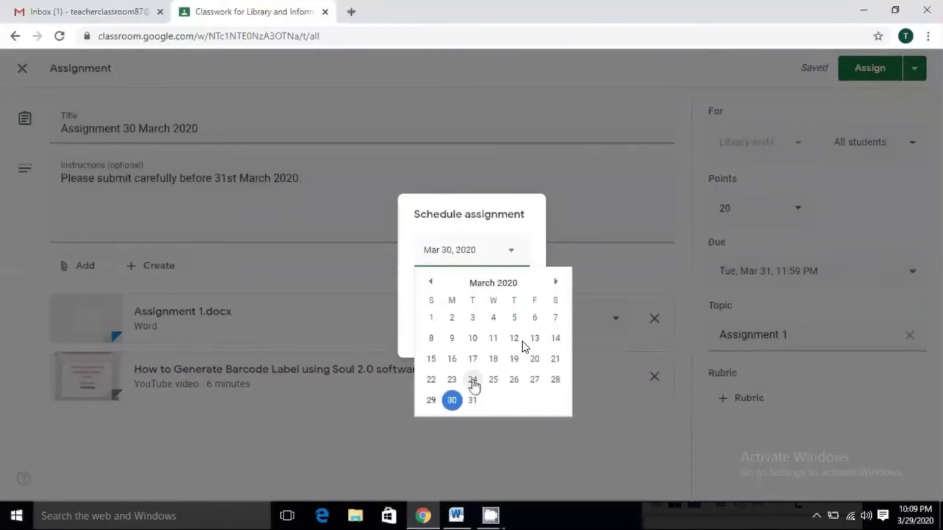
pyautogui.click(452, 398)
pyautogui.click(415, 294)
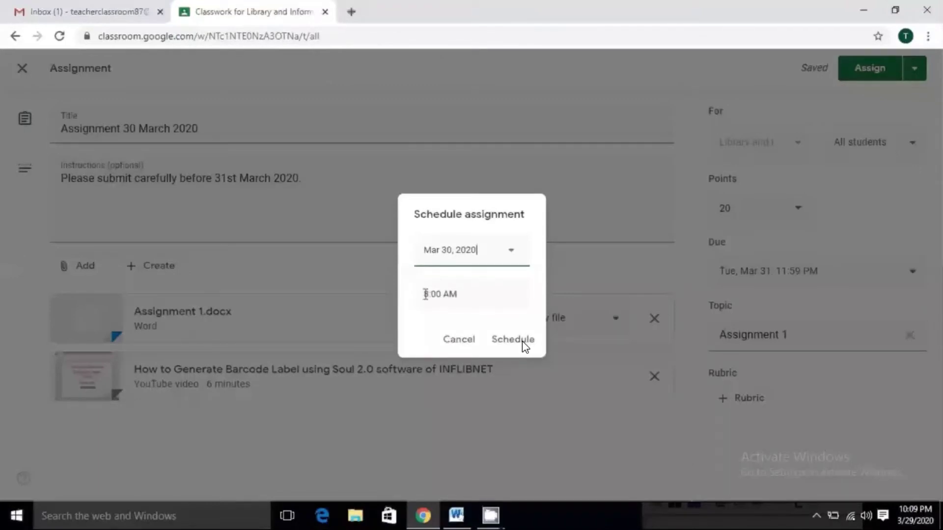
pyautogui.moveTo(415, 295); pyautogui.dragTo(434, 318)
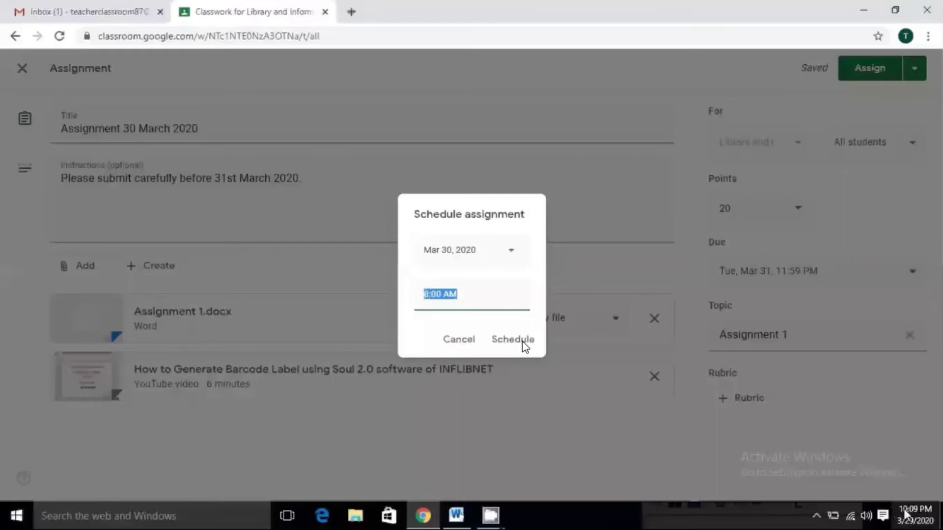
pyautogui.click(425, 315)
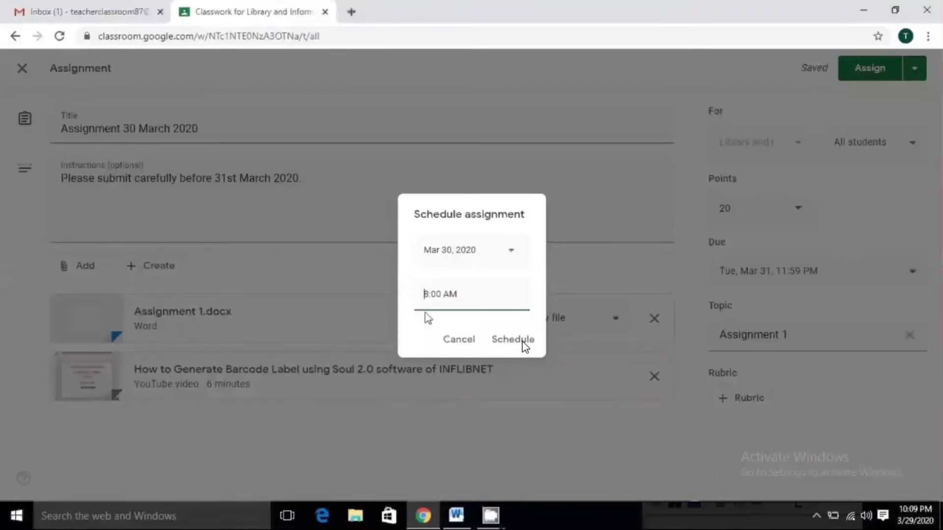
pyautogui.press('Delete')
pyautogui.press('Delete')
pyautogui.write('11')
pyautogui.click(464, 341)
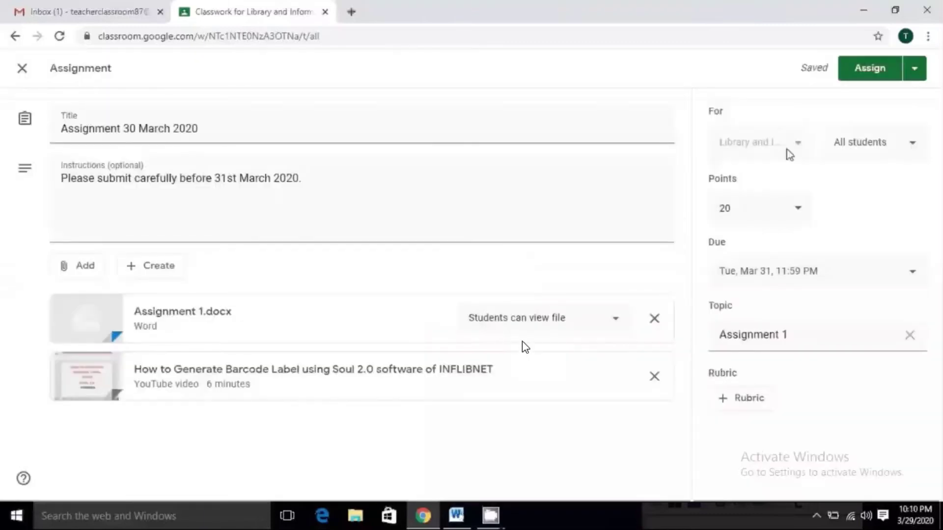
# Assign the post to the class now and preview its Assignment 1.docx attachment.
pyautogui.click(910, 74)
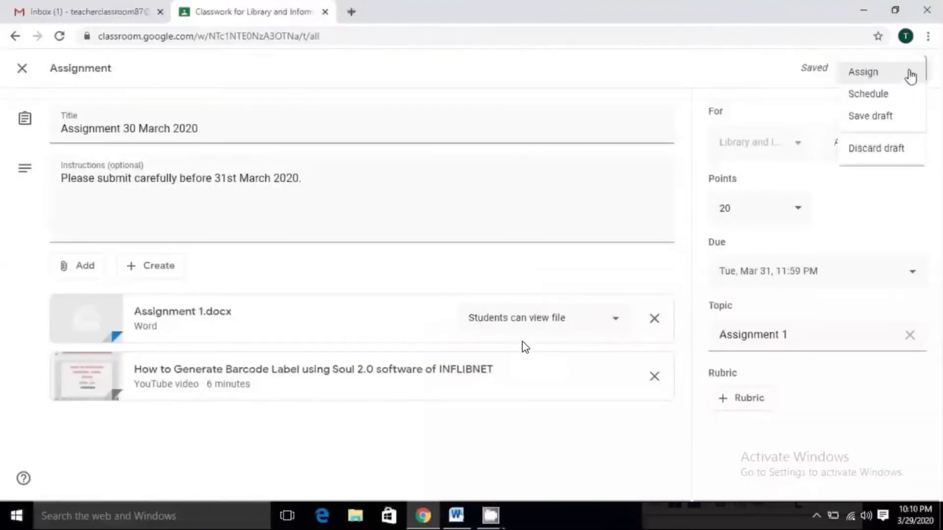
pyautogui.click(845, 73)
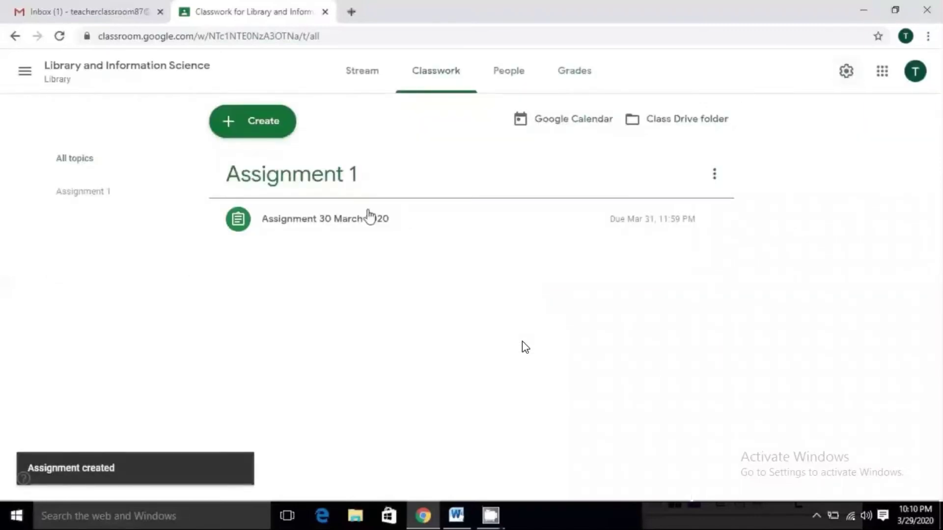
pyautogui.click(393, 207)
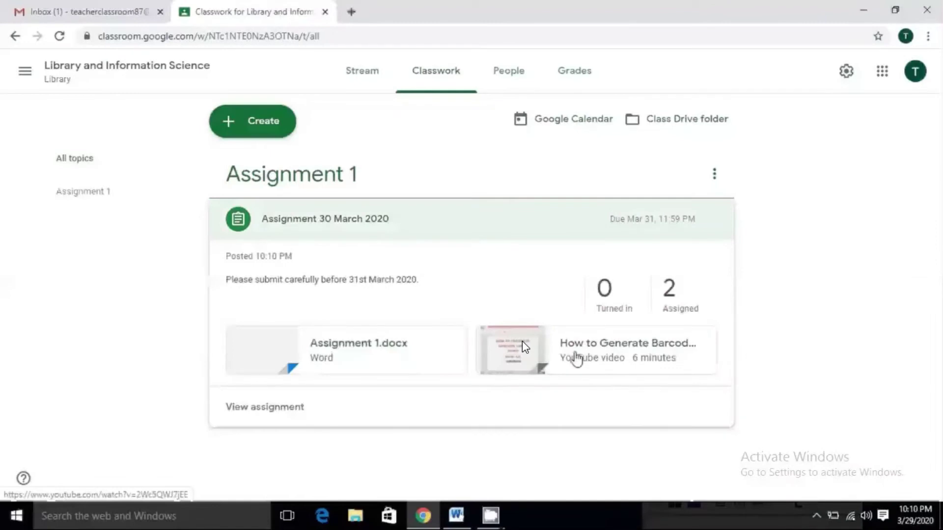
pyautogui.click(386, 366)
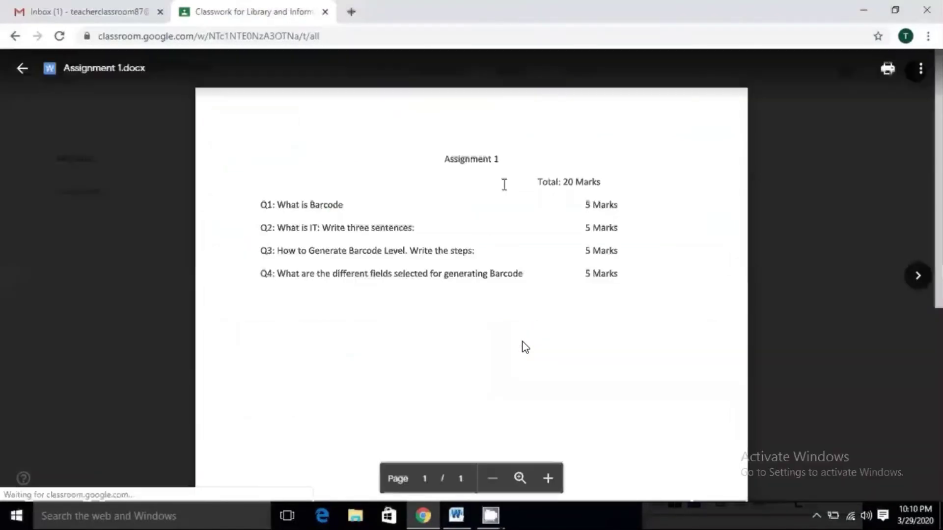
pyautogui.moveTo(504, 185); pyautogui.dragTo(646, 221)
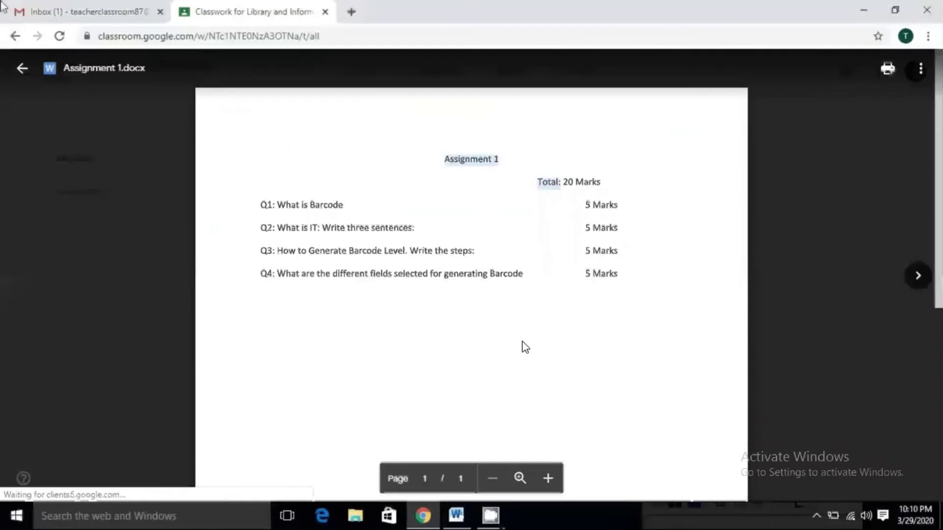
pyautogui.click(22, 69)
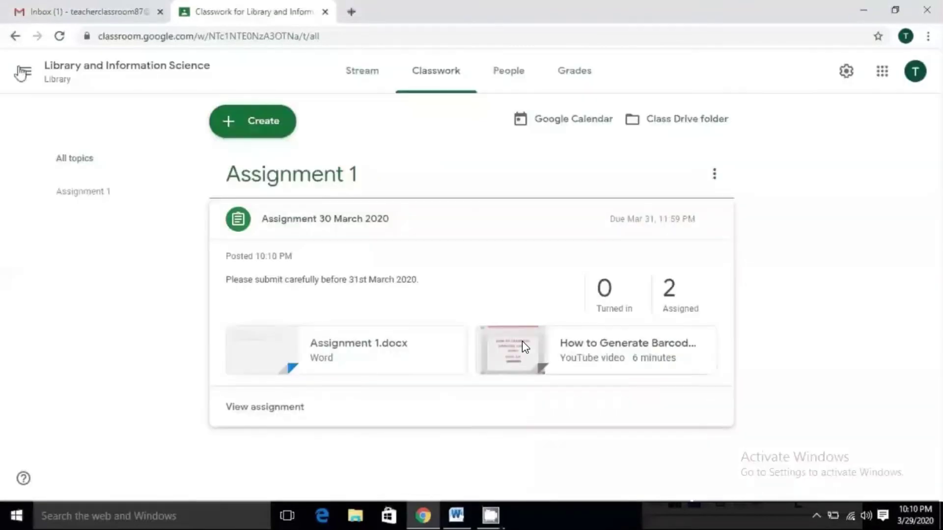
pyautogui.click(915, 71)
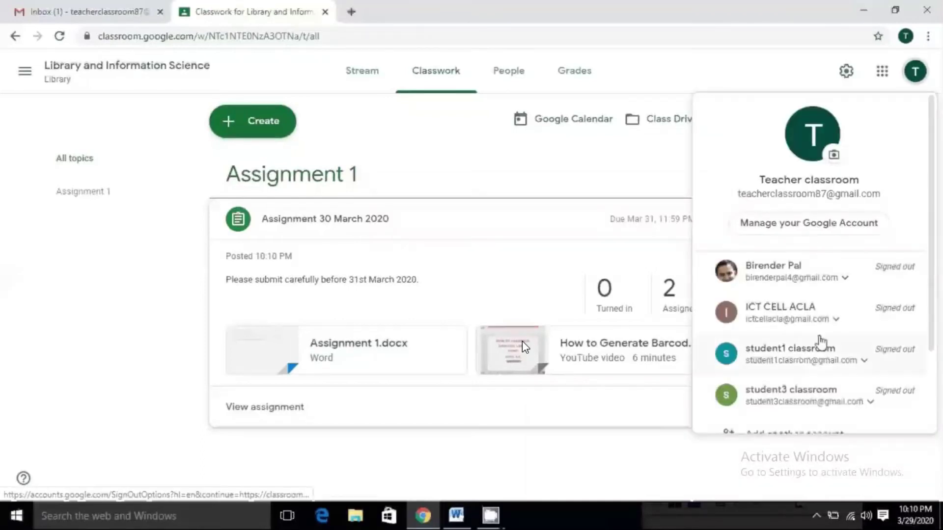
# Switch to the student account and open the Assignment 30 March 2020 details page.
pyautogui.scroll(-3, 821, 374)
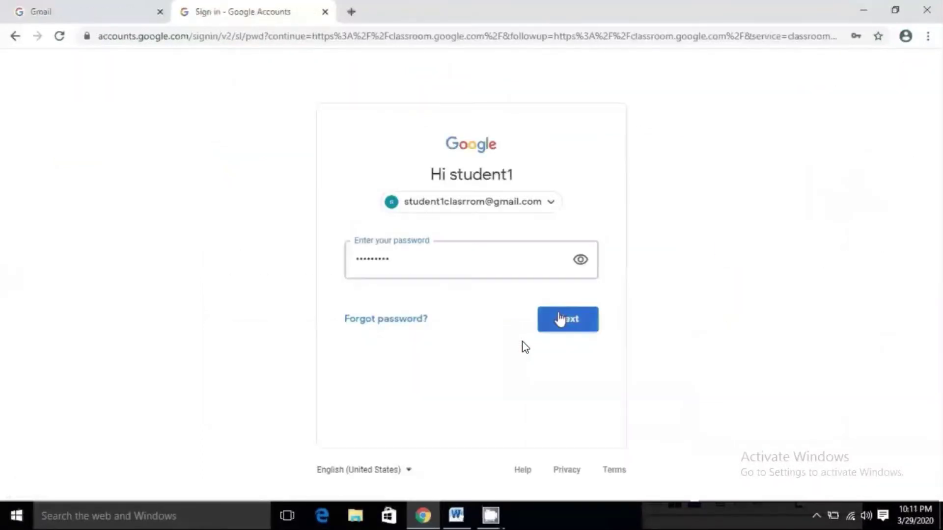
pyautogui.click(560, 319)
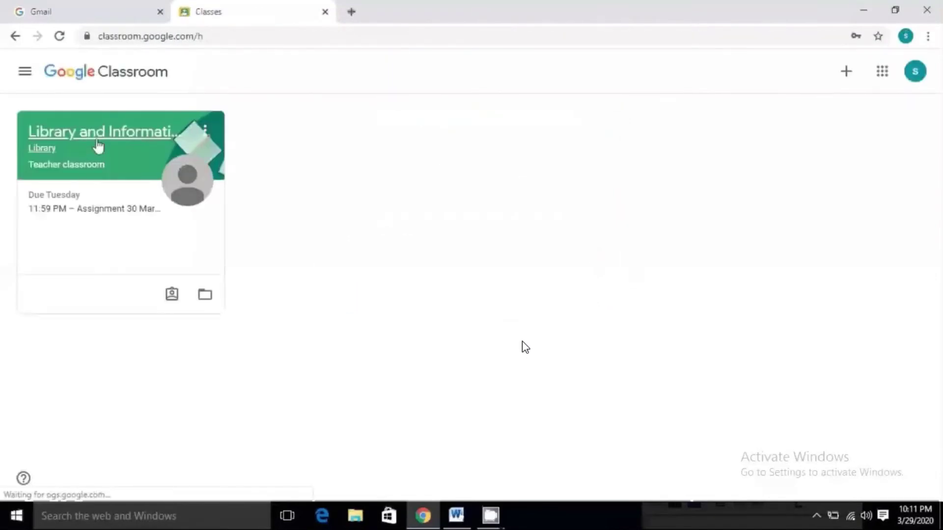
pyautogui.click(97, 147)
pyautogui.scroll(-2, 344, 437)
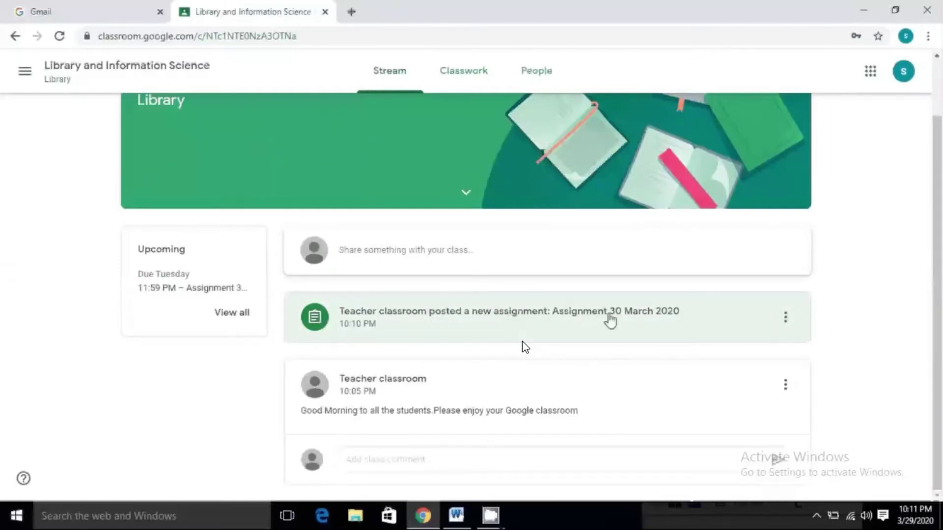
pyautogui.click(786, 319)
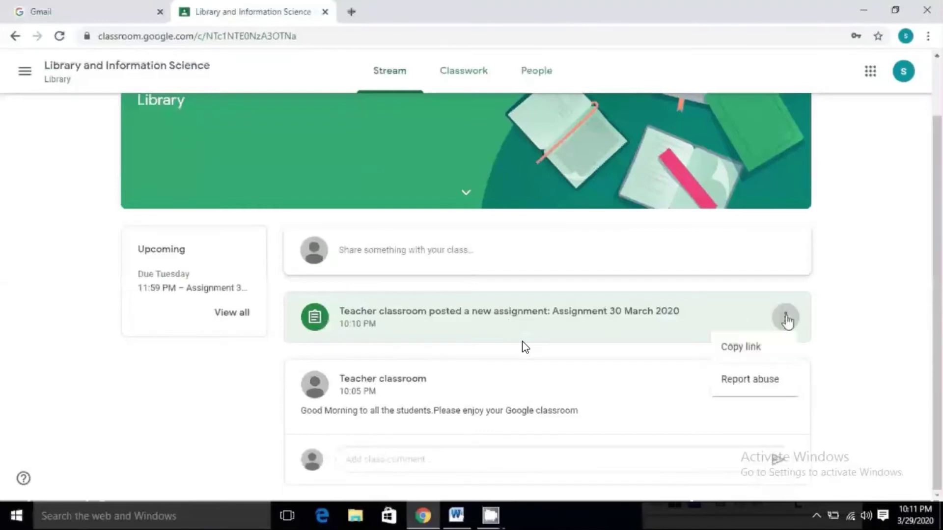
pyautogui.click(513, 319)
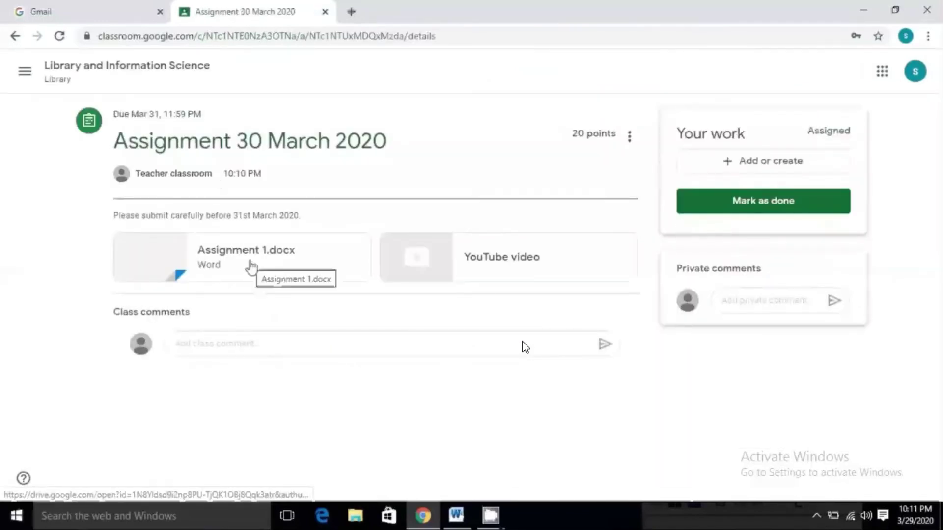
# Preview Assignment 1.docx and the attached YouTube video, then look over the 11:59 PM due time.
pyautogui.click(250, 266)
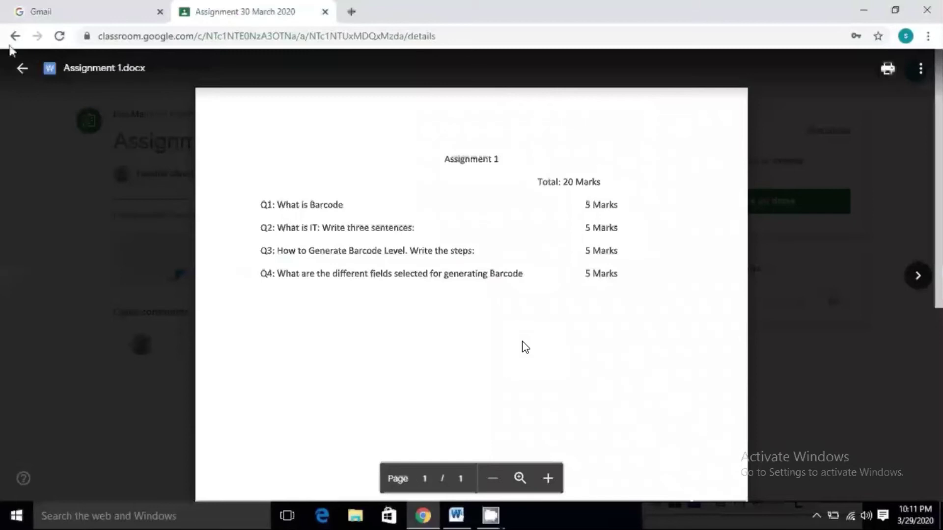
pyautogui.click(22, 70)
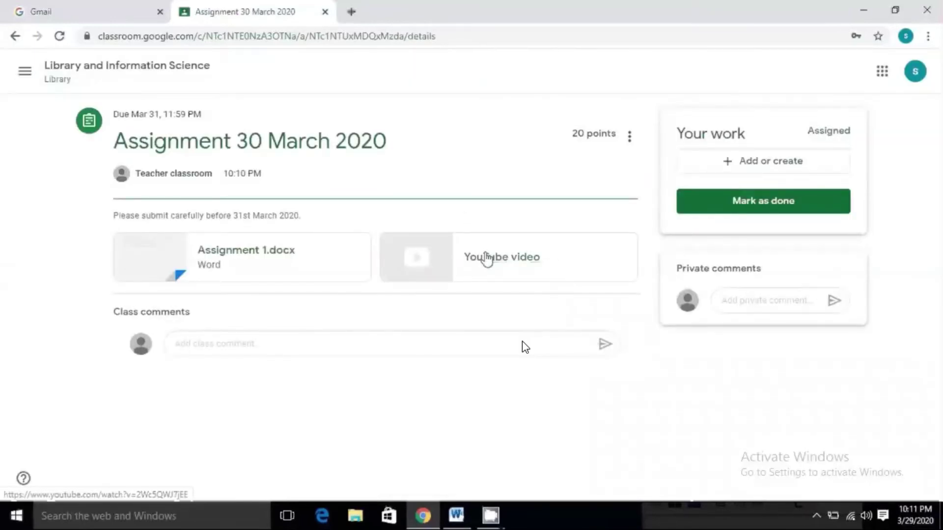
pyautogui.click(487, 259)
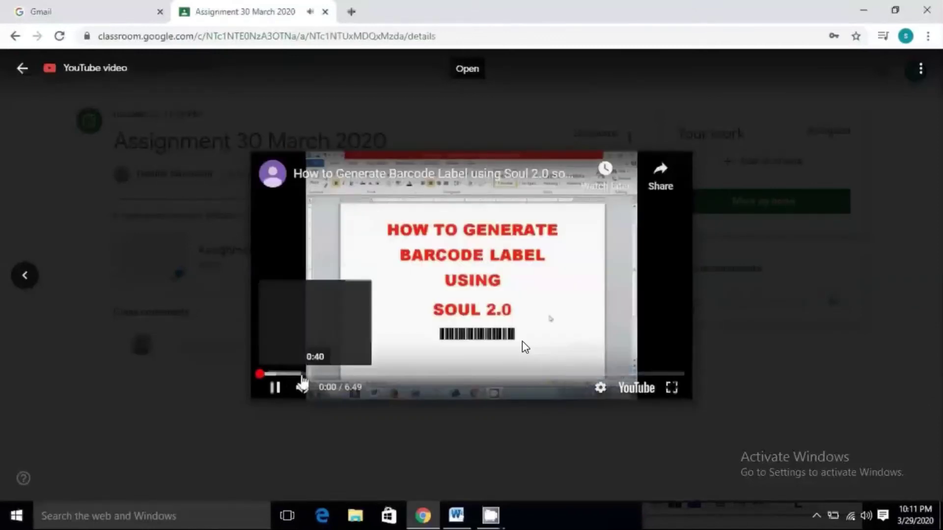
pyautogui.click(139, 219)
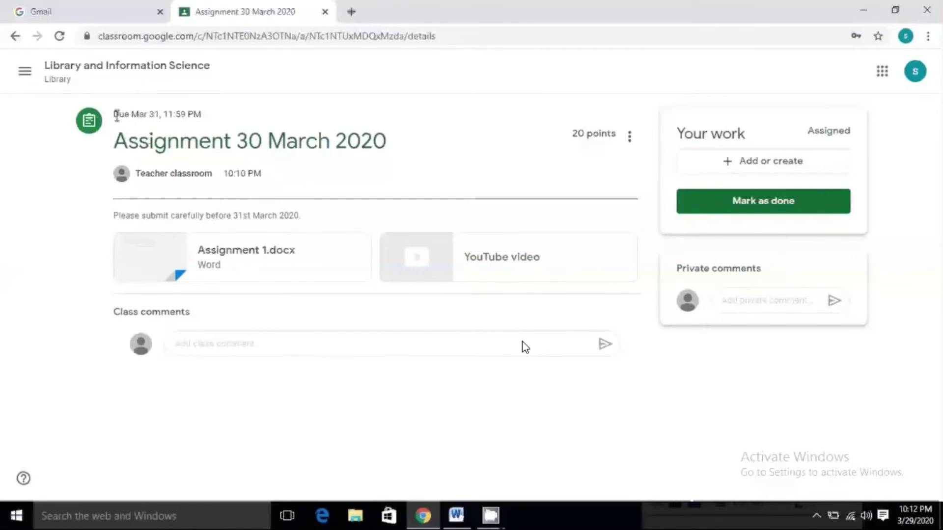
pyautogui.moveTo(109, 119)
pyautogui.mouseDown()
pyautogui.moveTo(216, 120)
pyautogui.moveTo(115, 114)
pyautogui.mouseUp()
pyautogui.click(207, 116)
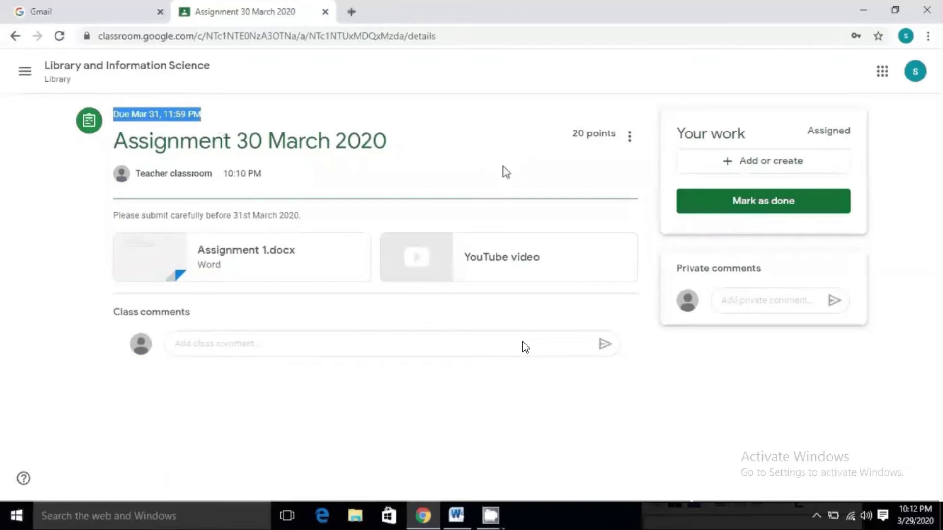
pyautogui.click(623, 178)
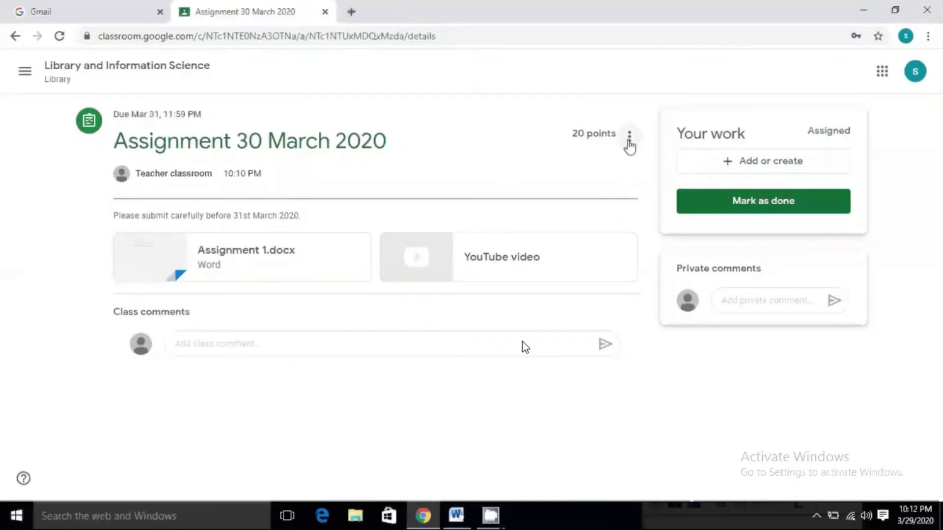
# Upload Students Response on Assignment.docx from the computer as the student's work and preview it.
pyautogui.click(771, 170)
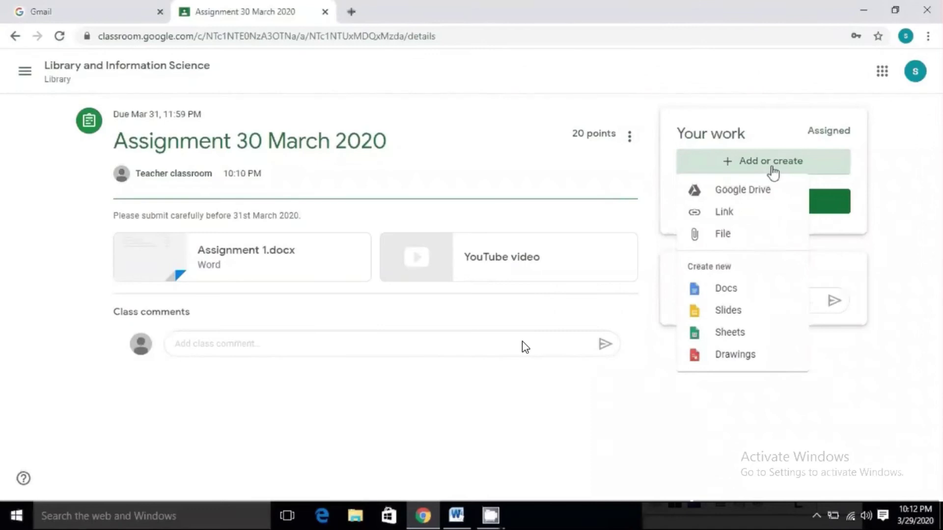
pyautogui.click(741, 238)
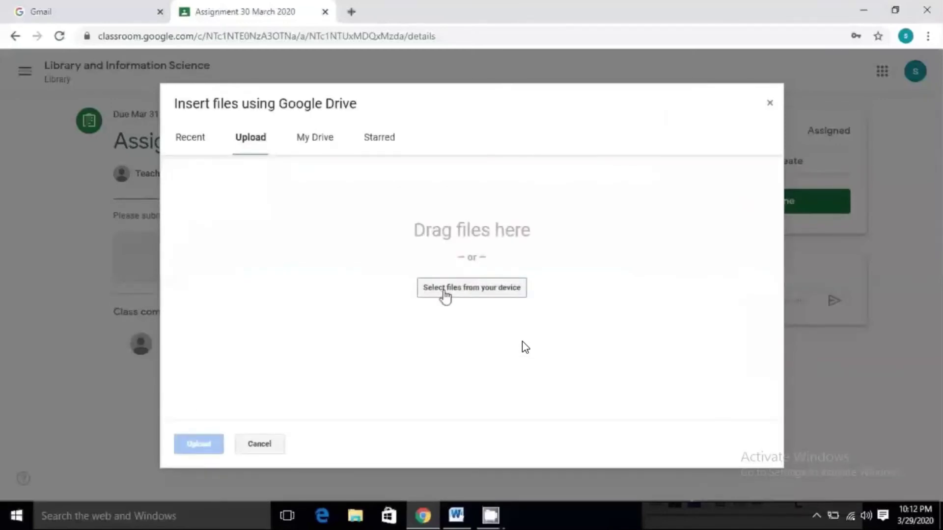
pyautogui.click(445, 294)
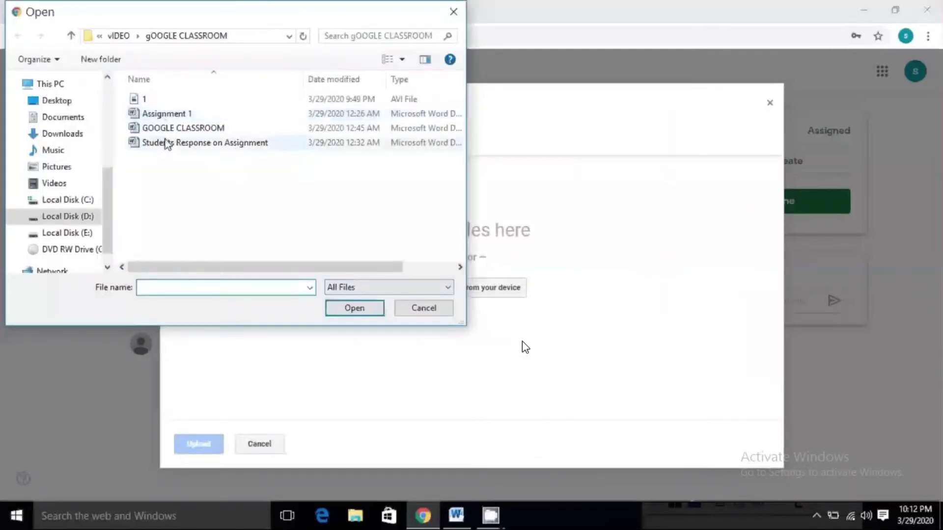
pyautogui.doubleClick(165, 148)
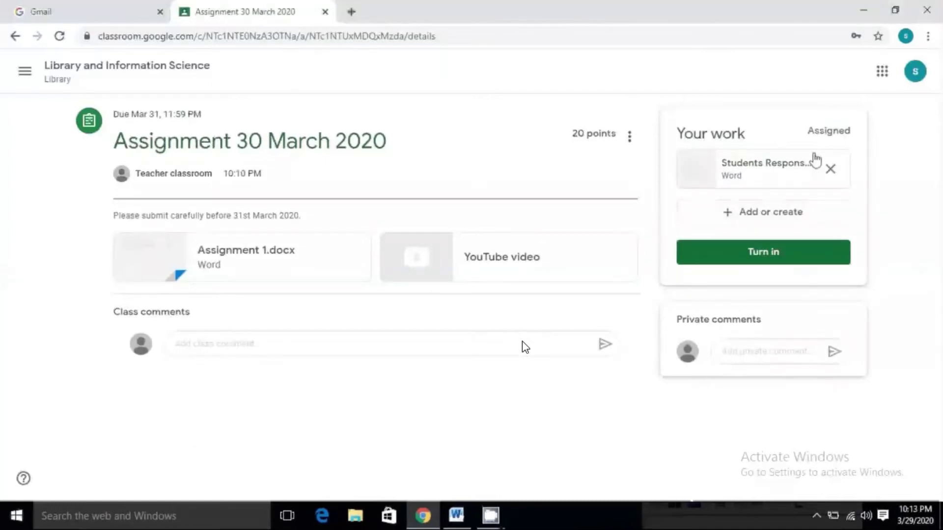
pyautogui.click(763, 348)
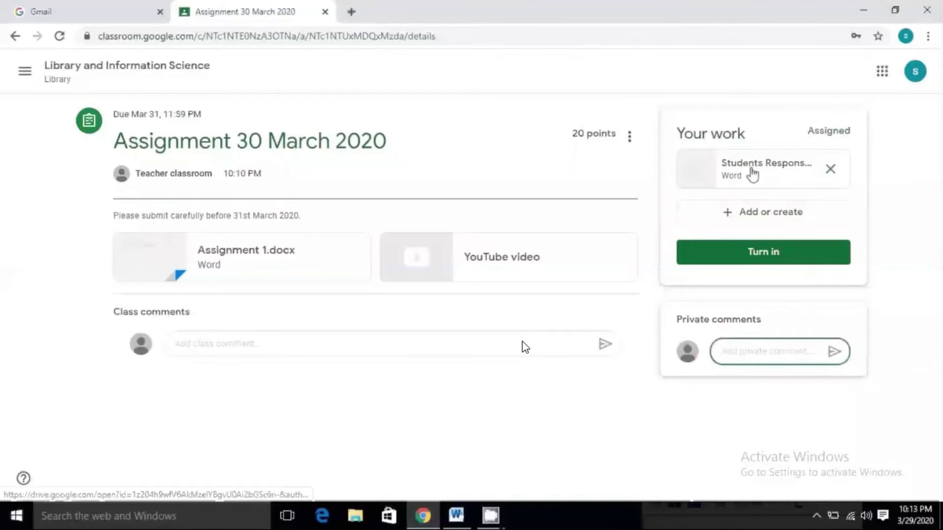
pyautogui.click(716, 181)
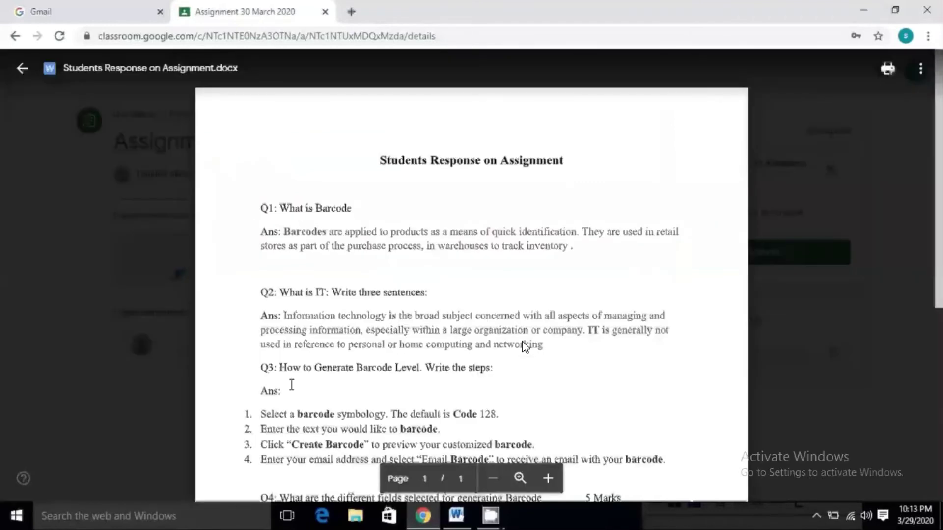
pyautogui.scroll(-1, 524, 345)
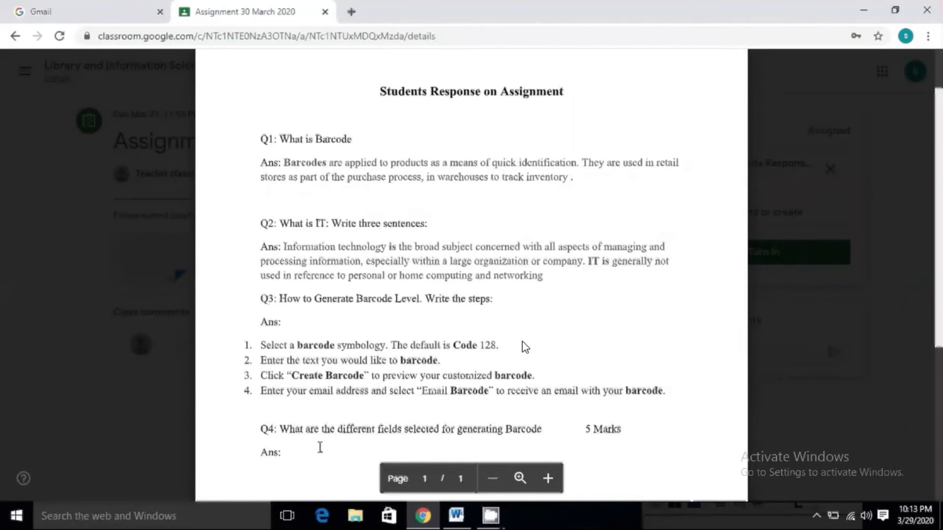
pyautogui.click(19, 69)
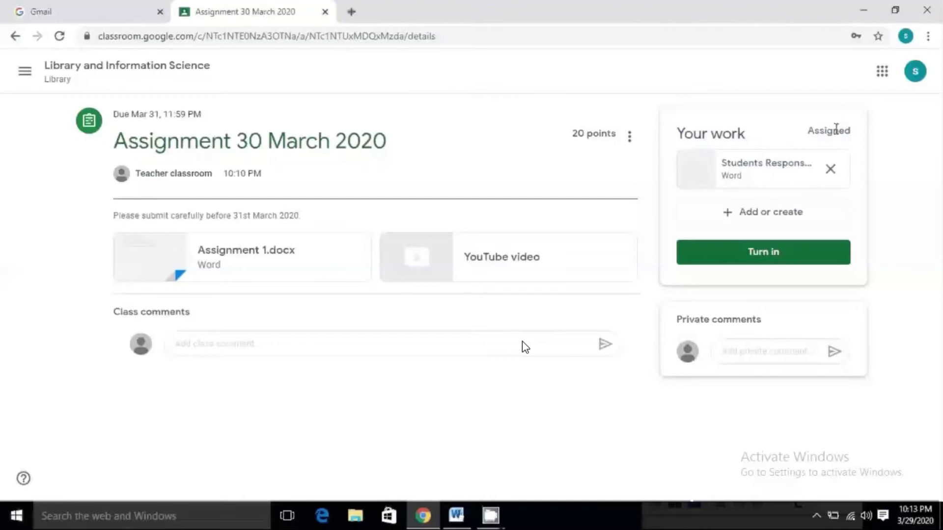
# Turn in the student's attached work, confirm the submission, and bring up the account options.
pyautogui.click(746, 264)
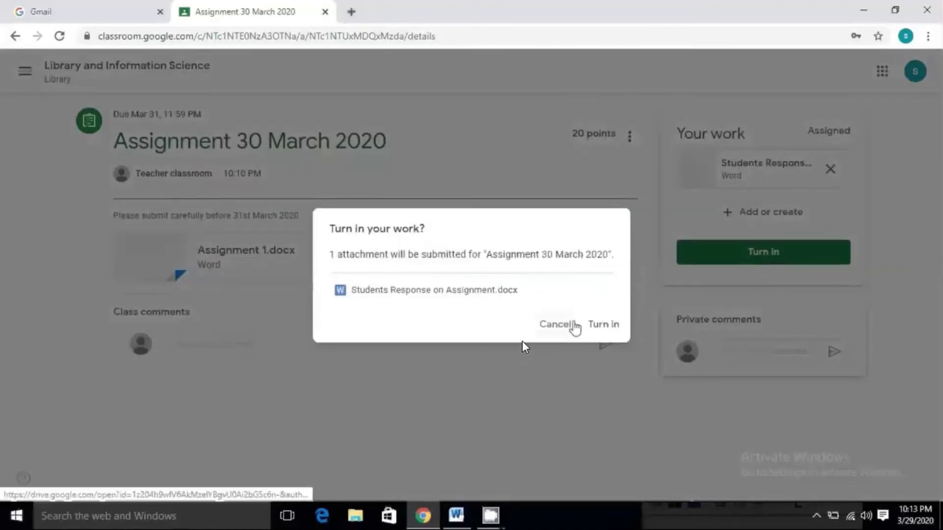
pyautogui.click(602, 328)
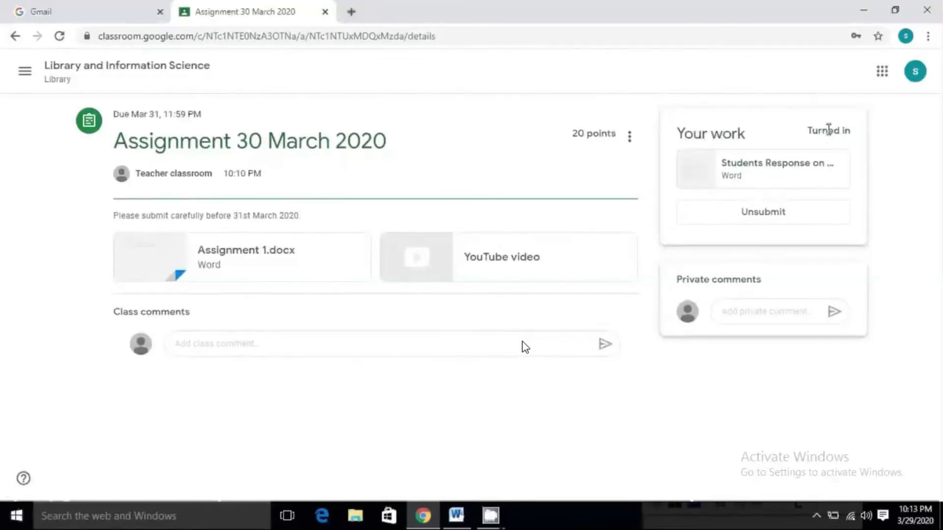
pyautogui.click(916, 71)
pyautogui.scroll(-1, 895, 273)
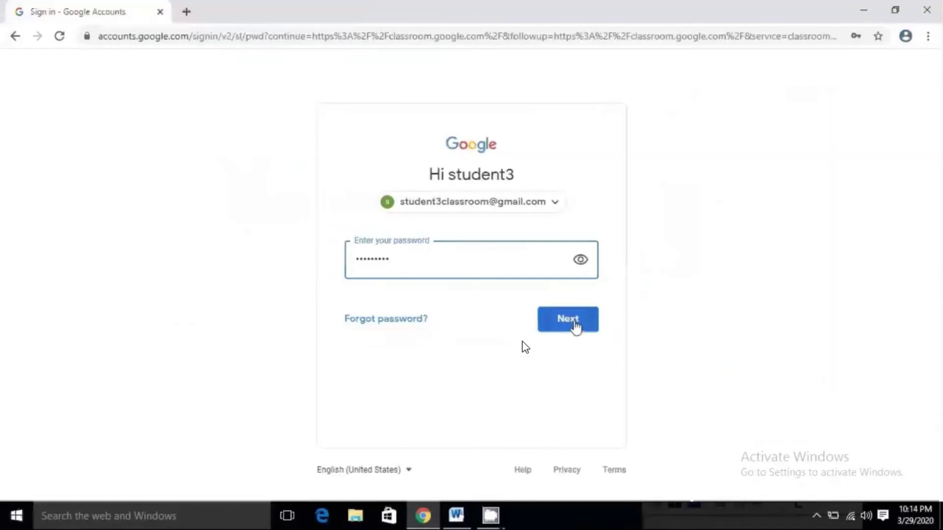
# Sign in as the third student, turn in the response, then sign that student out.
pyautogui.click(575, 324)
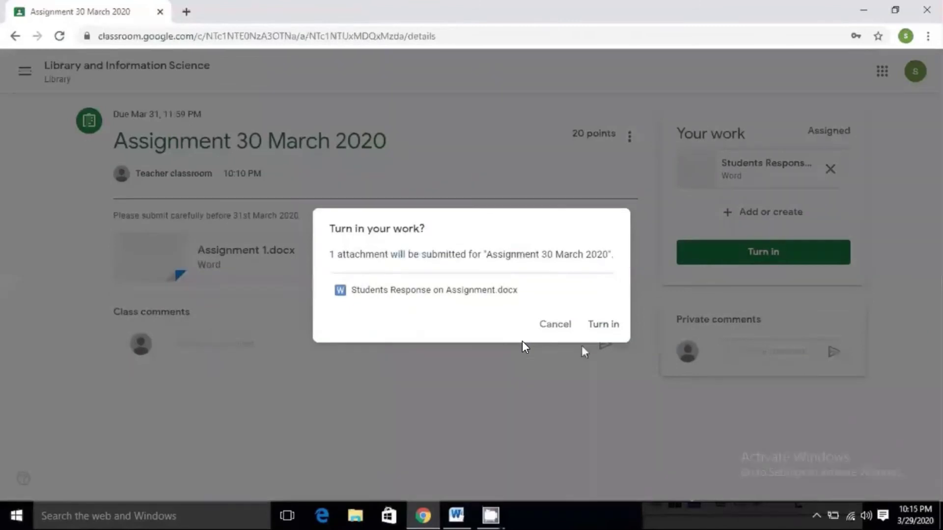
pyautogui.click(592, 328)
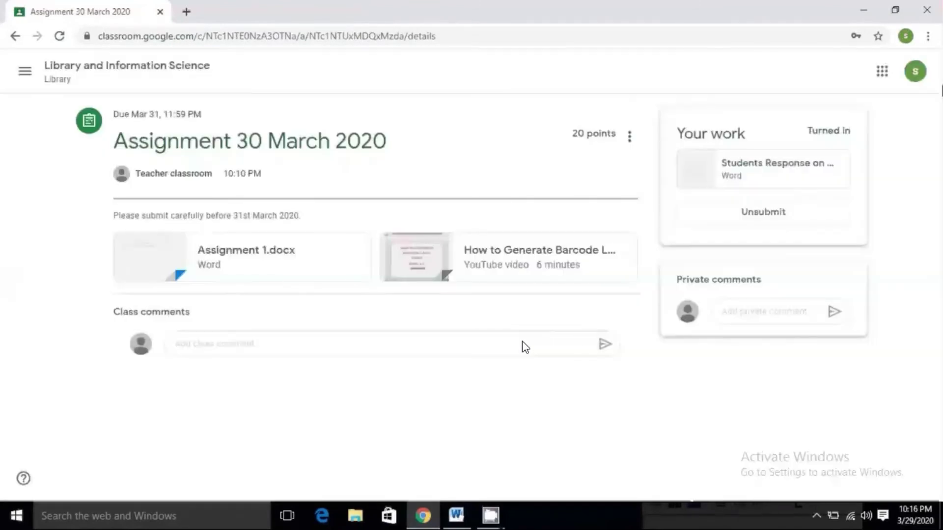
pyautogui.click(917, 78)
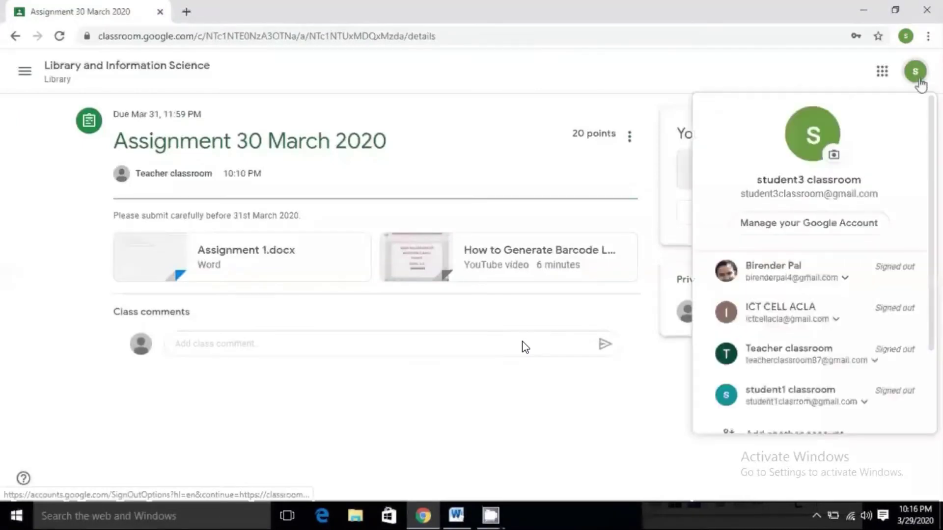
pyautogui.scroll(-3, 907, 231)
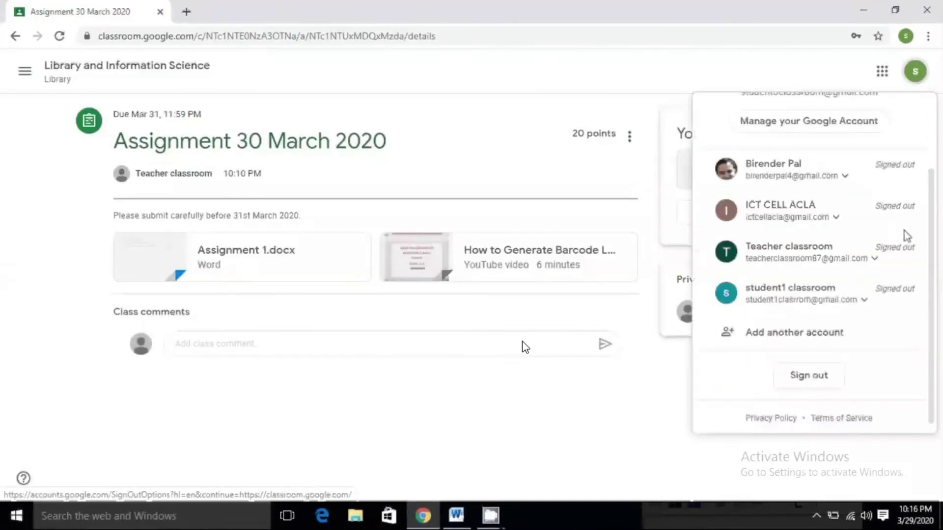
pyautogui.click(810, 378)
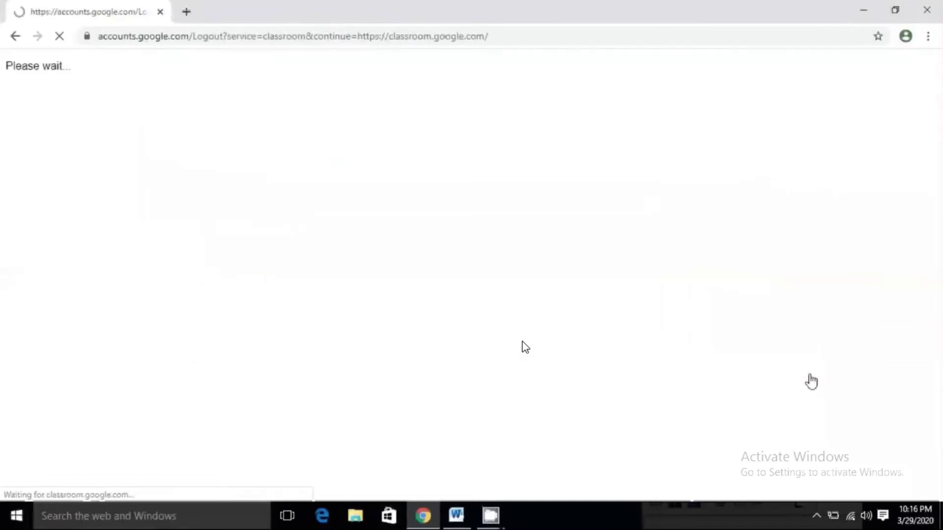
pyautogui.click(456, 515)
# In the Word notes, select the student steps 'View the study material' and 'Submit the Assignment'.
pyautogui.scroll(-2, 501, 374)
pyautogui.click(467, 368)
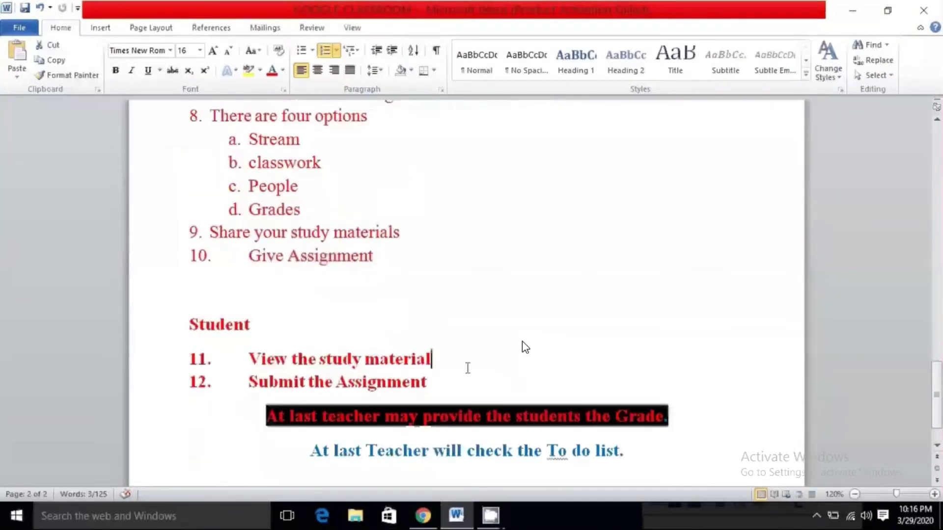
pyautogui.press('Home')
pyautogui.hotkey('shift', 'End')
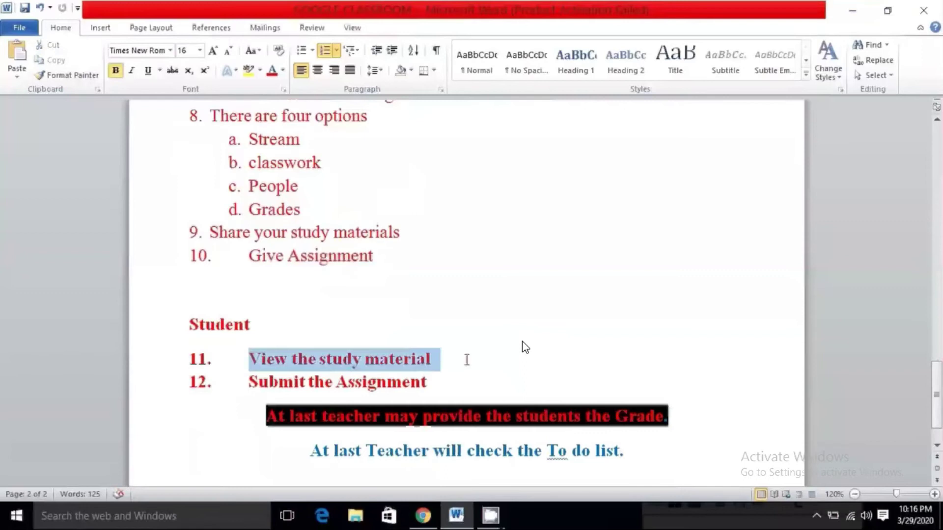
pyautogui.moveTo(248, 382); pyautogui.dragTo(491, 382)
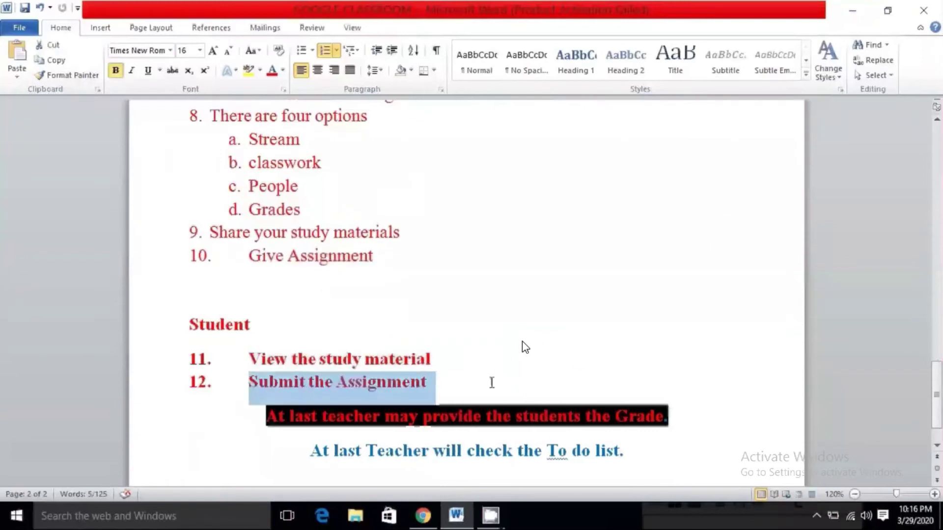
pyautogui.scroll(-1, 491, 382)
pyautogui.click(265, 382)
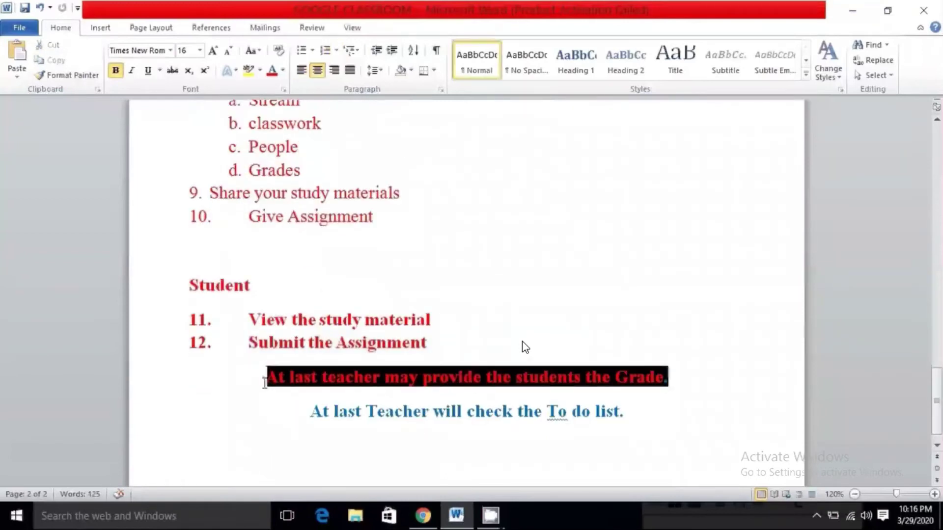
pyautogui.hotkey('alt', 'Tab')
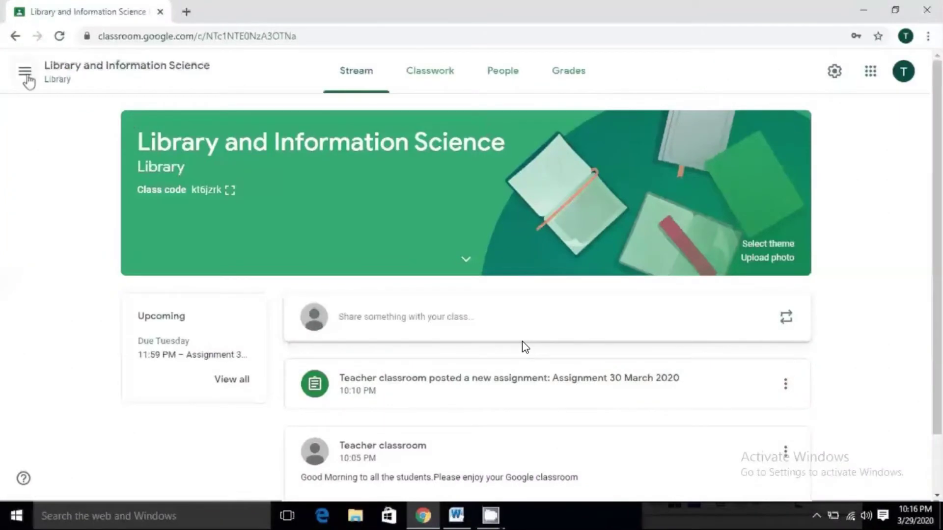
# From the To-do list, open Assignment 30 March 2020's turned-in work and view the first student's response.
pyautogui.click(25, 73)
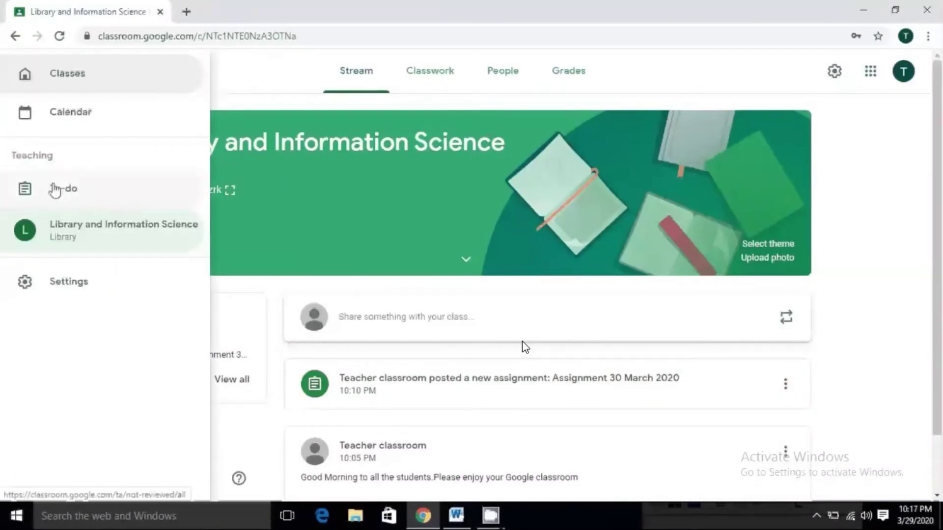
pyautogui.click(55, 190)
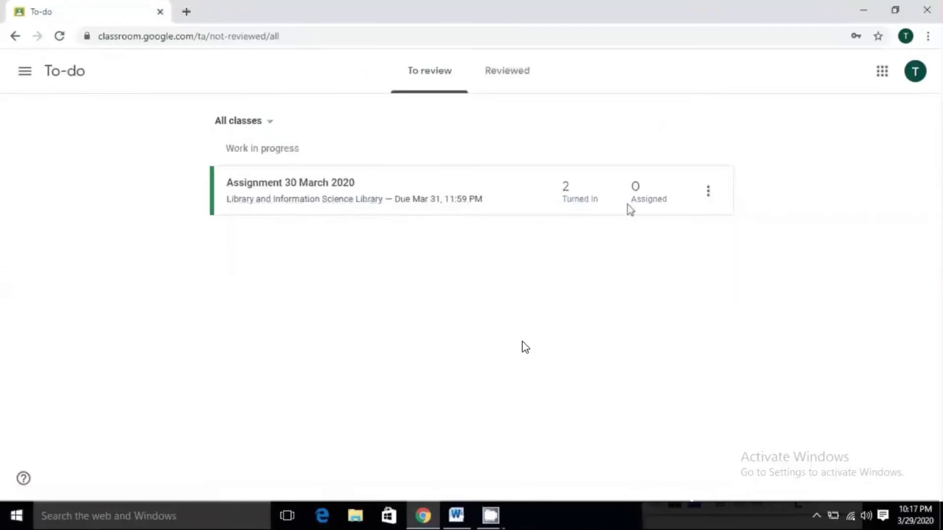
pyautogui.click(570, 207)
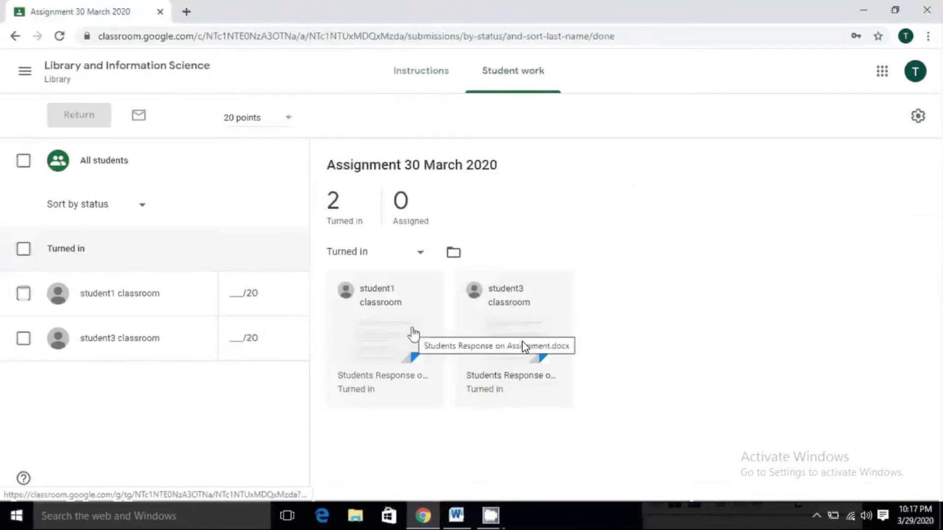
pyautogui.click(377, 323)
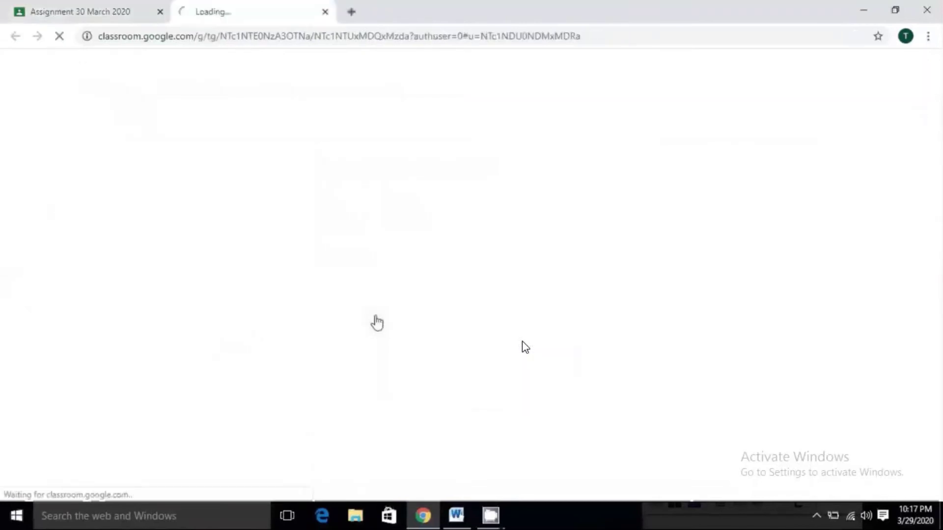
pyautogui.click(123, 11)
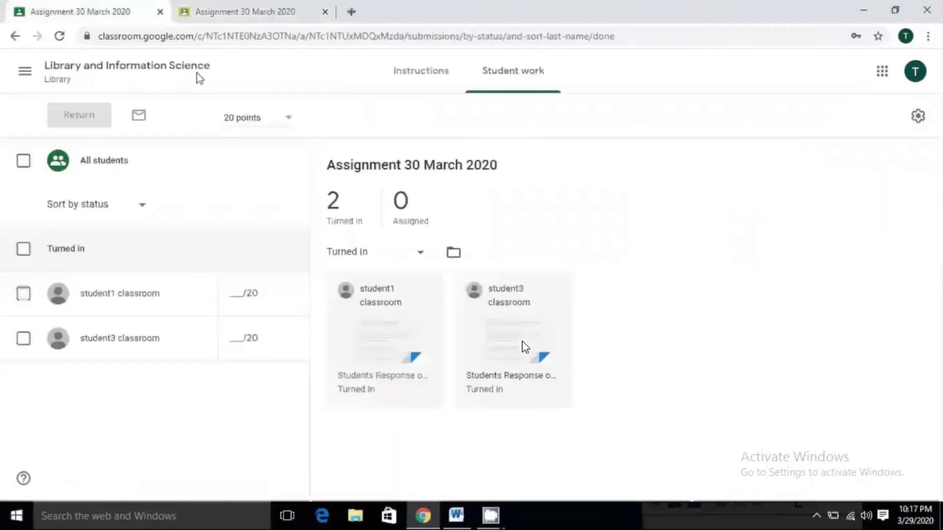
# Grade a response 12 and return it with the private comment 'Please check your grade. Please study well.'.
pyautogui.click(228, 294)
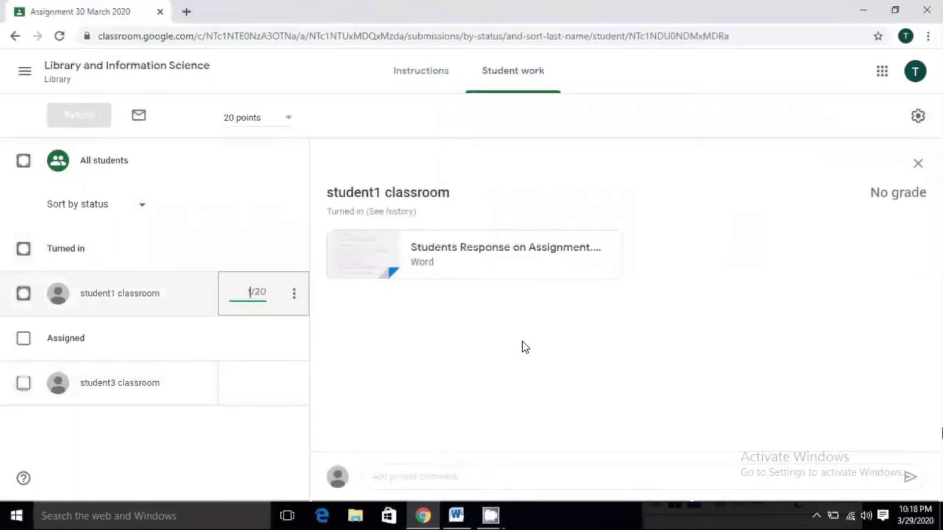
pyautogui.write('12')
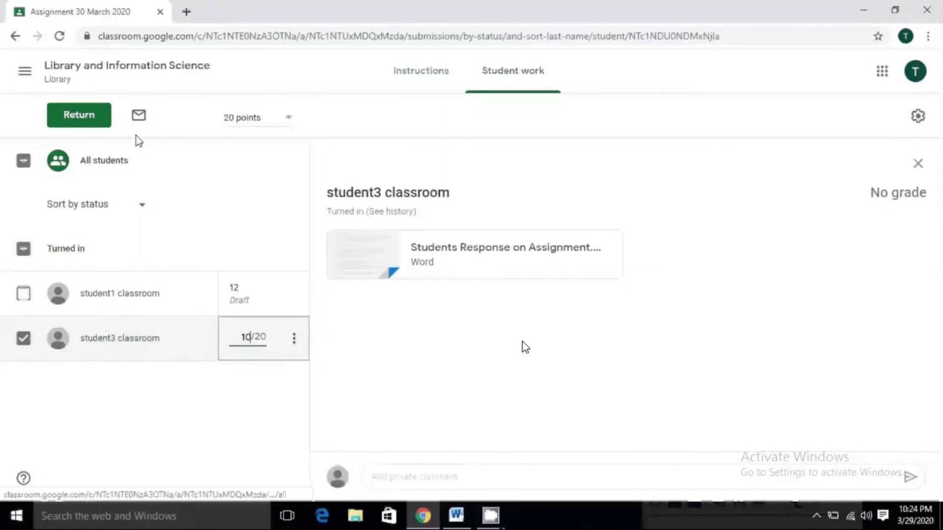
pyautogui.click(89, 127)
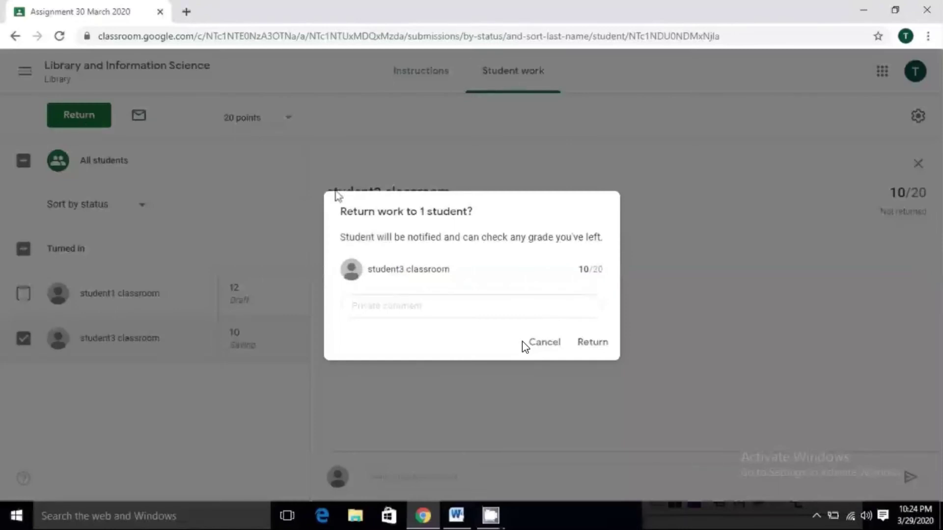
pyautogui.click(463, 304)
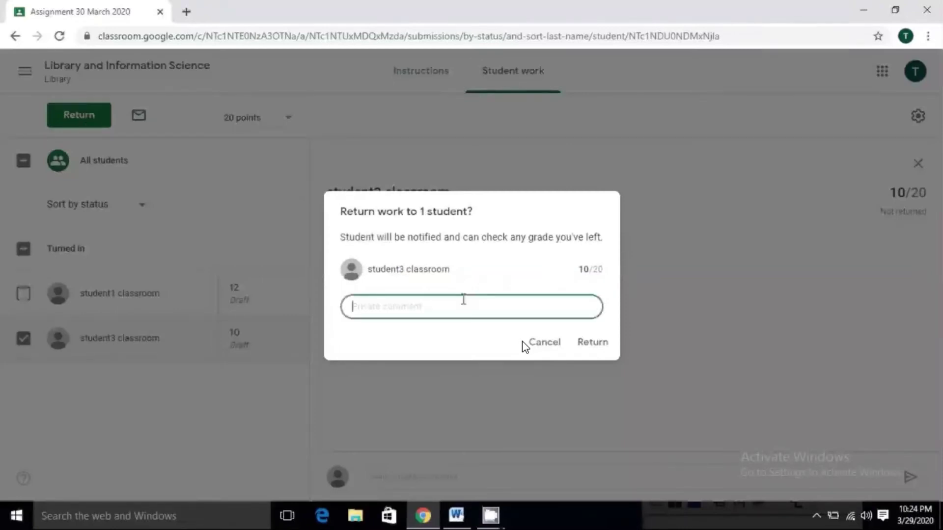
pyautogui.write('Please check your grade. Please study well.')
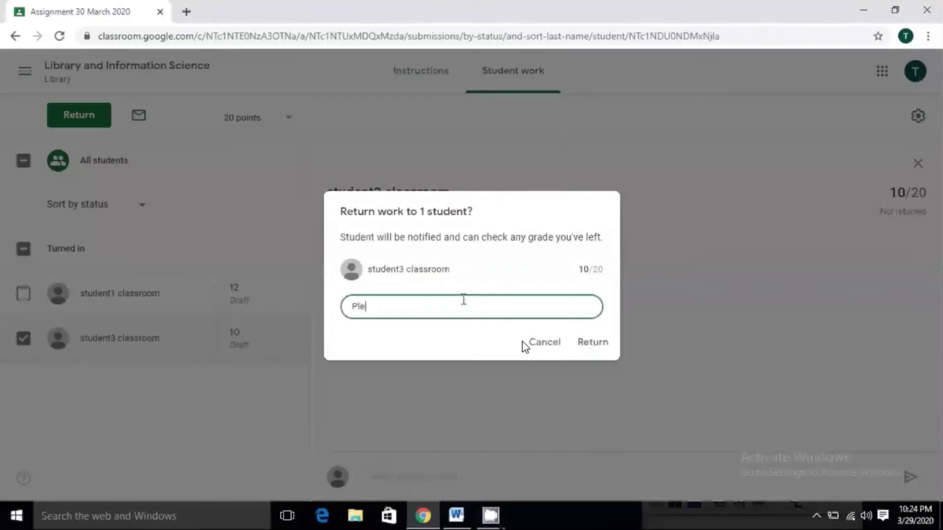
pyautogui.click(582, 345)
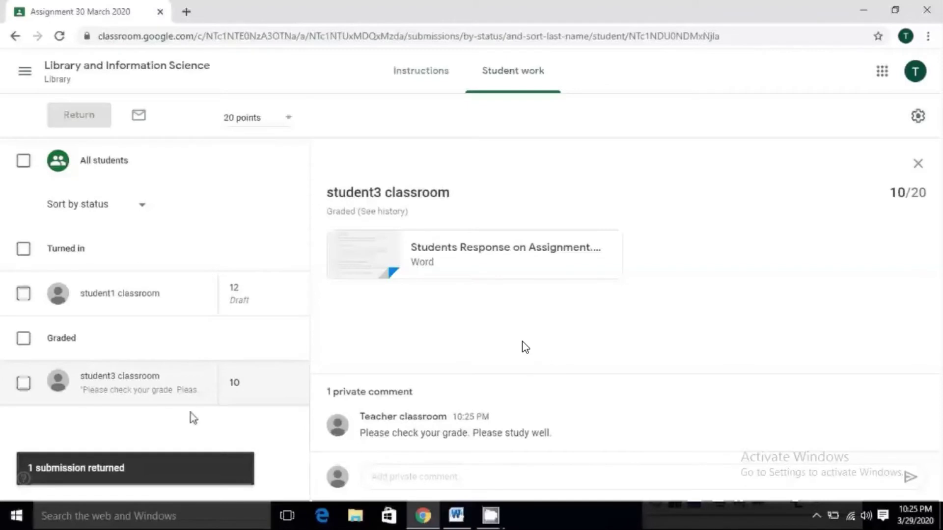
# Select the other graded submission and return it as well.
pyautogui.click(23, 294)
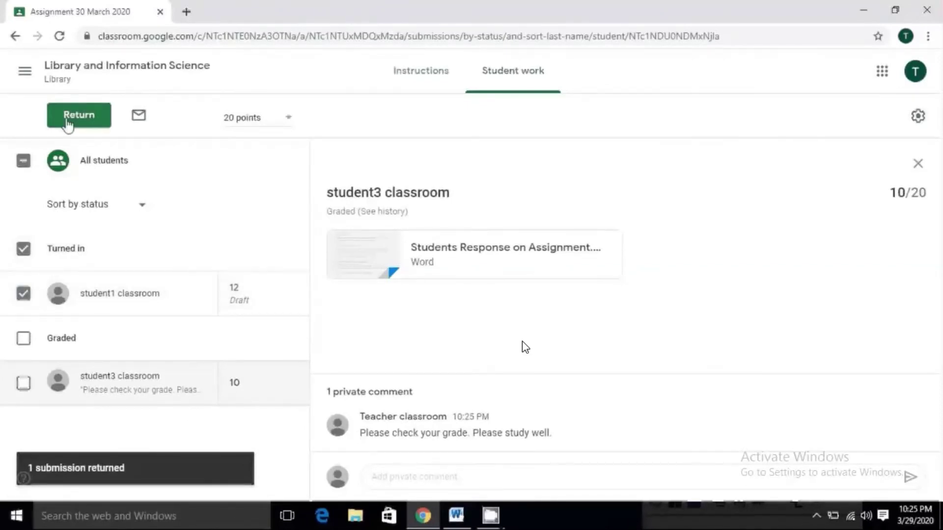
pyautogui.click(69, 118)
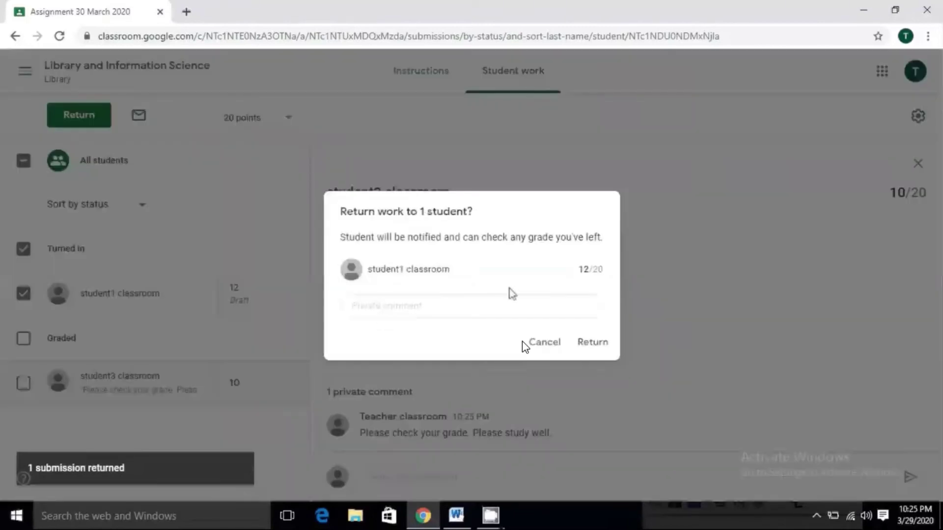
pyautogui.click(582, 343)
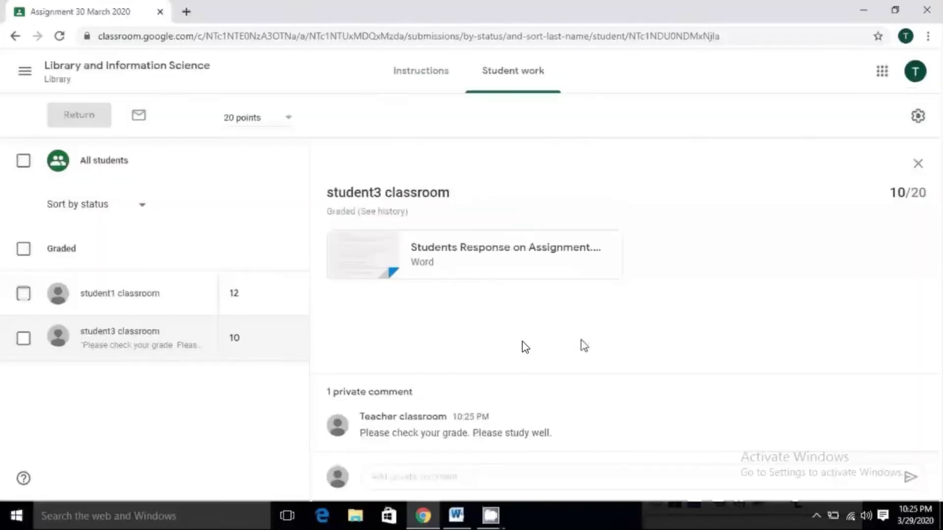
# Switch to the student's account and open the Library and Information Science class.
pyautogui.click(915, 72)
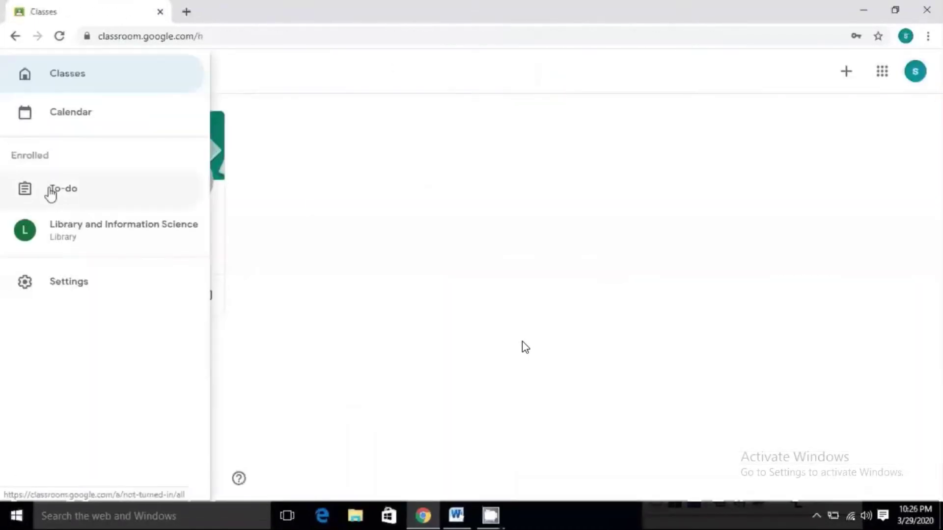
pyautogui.click(50, 195)
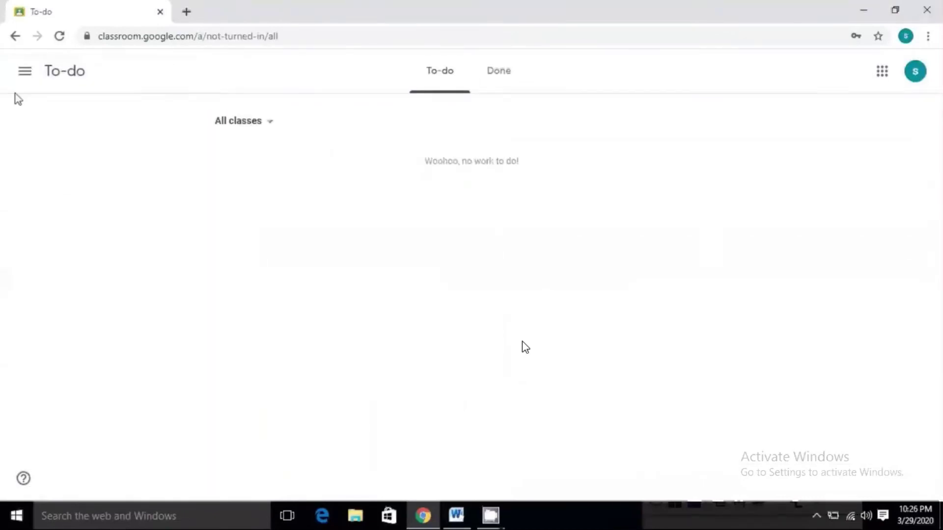
pyautogui.click(26, 72)
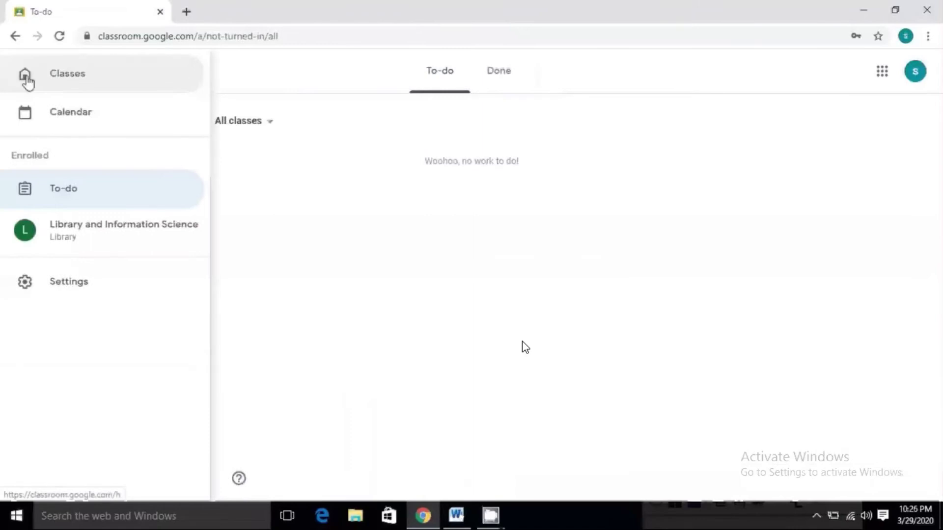
pyautogui.click(69, 220)
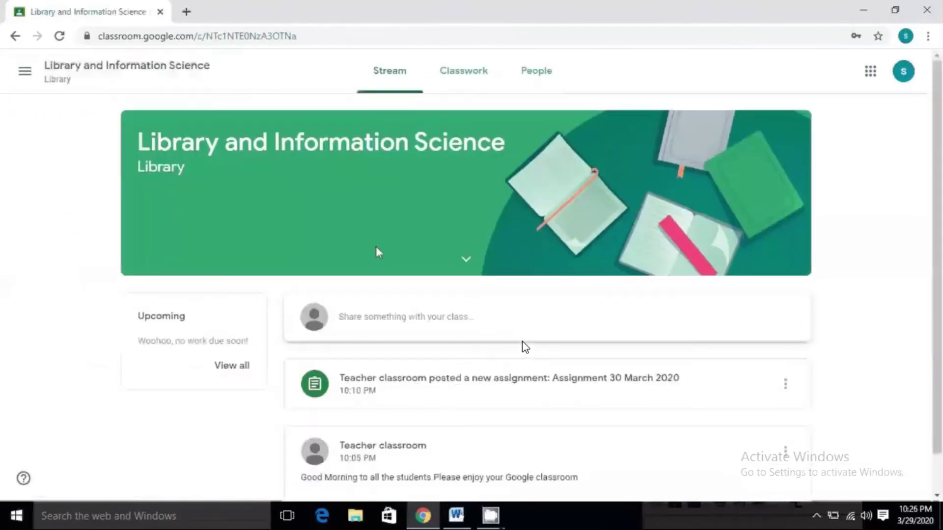
# Post the class comment 'Thank you Sir' on the assignment's details page.
pyautogui.click(398, 396)
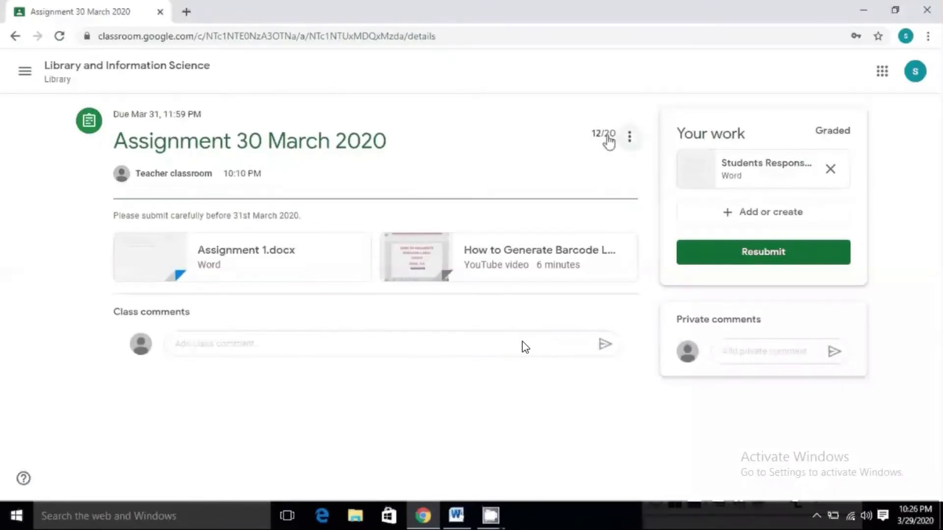
pyautogui.write('Thank you Sir')
pyautogui.click(615, 351)
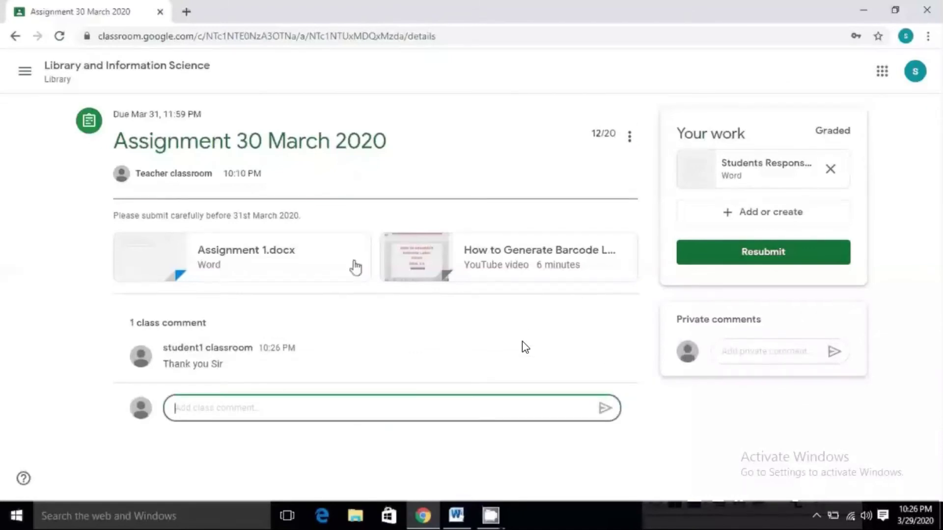
# As the teacher, mark Assignment 30 March 2020 as reviewed in the To-do list.
pyautogui.click(915, 72)
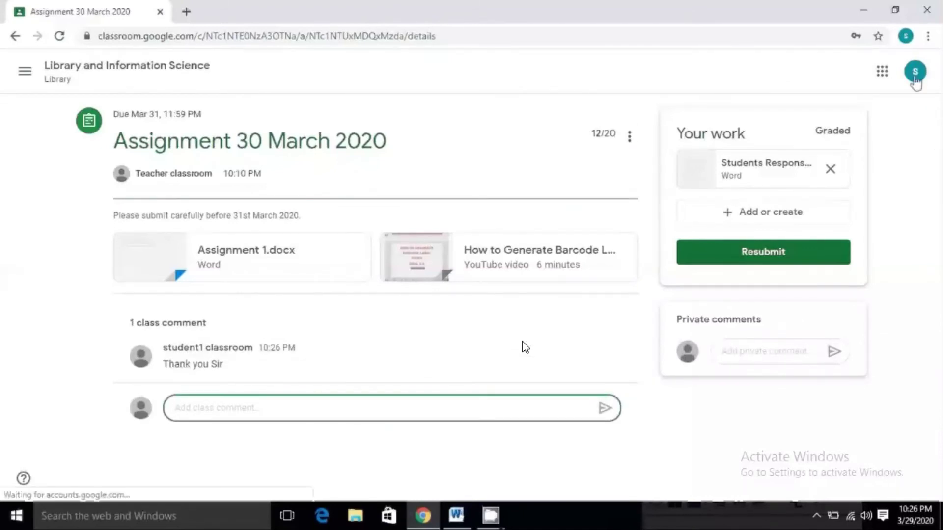
pyautogui.click(23, 77)
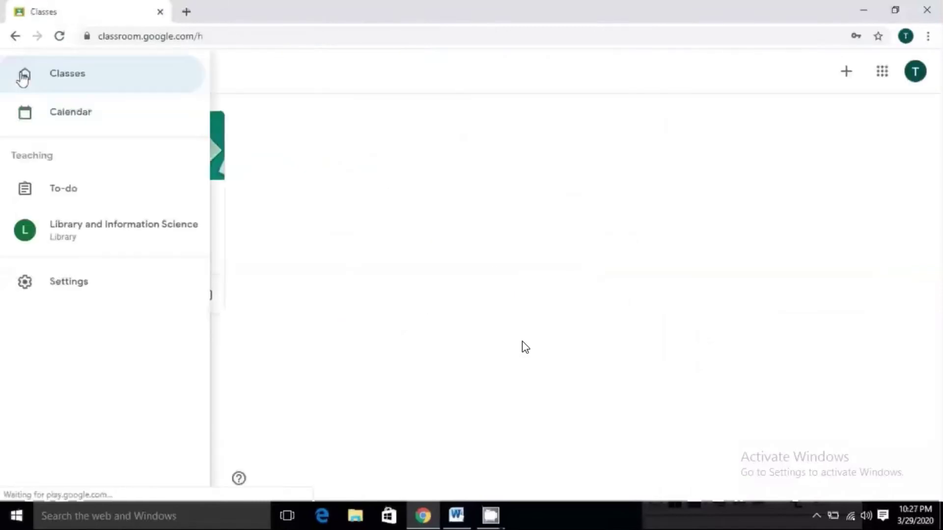
pyautogui.click(54, 199)
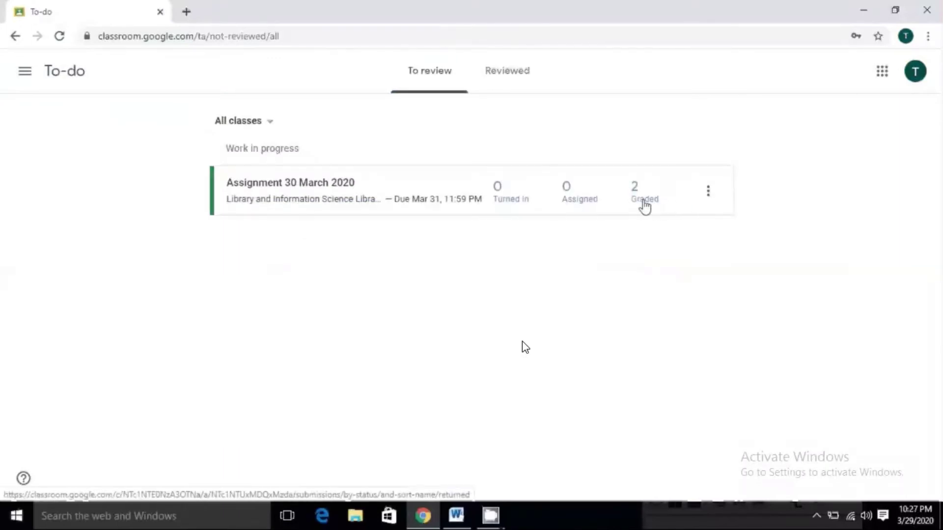
pyautogui.click(707, 195)
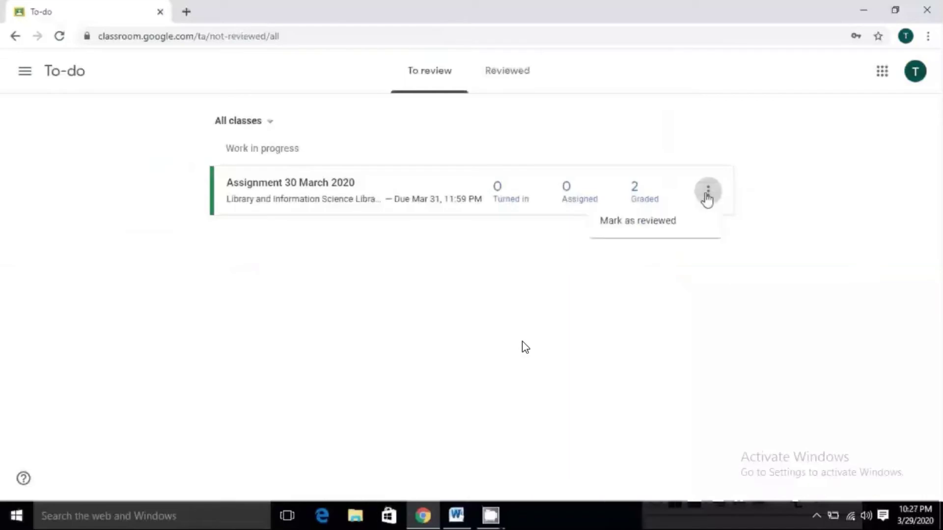
pyautogui.click(627, 224)
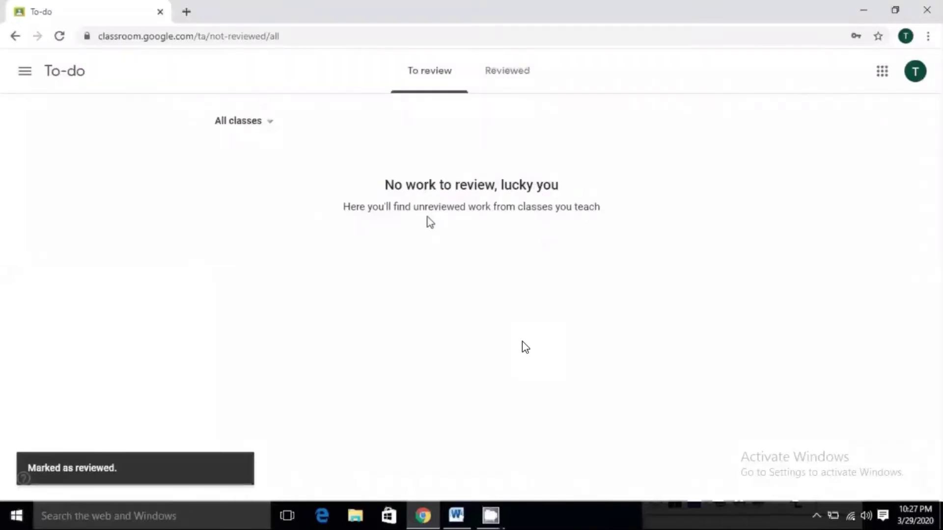
pyautogui.click(24, 74)
# Open the Library and Information Science class, view the assignment's class comment, and open Grades.
pyautogui.click(52, 192)
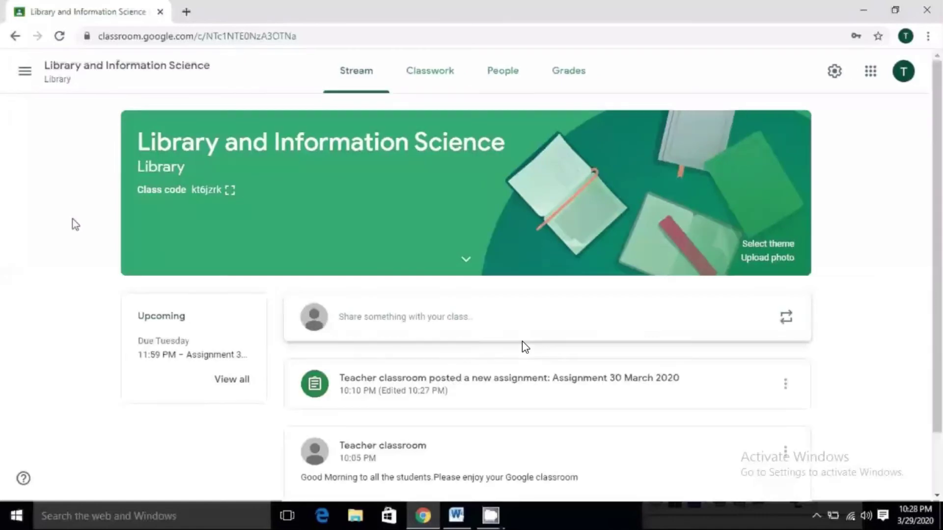
pyautogui.scroll(-2, 397, 125)
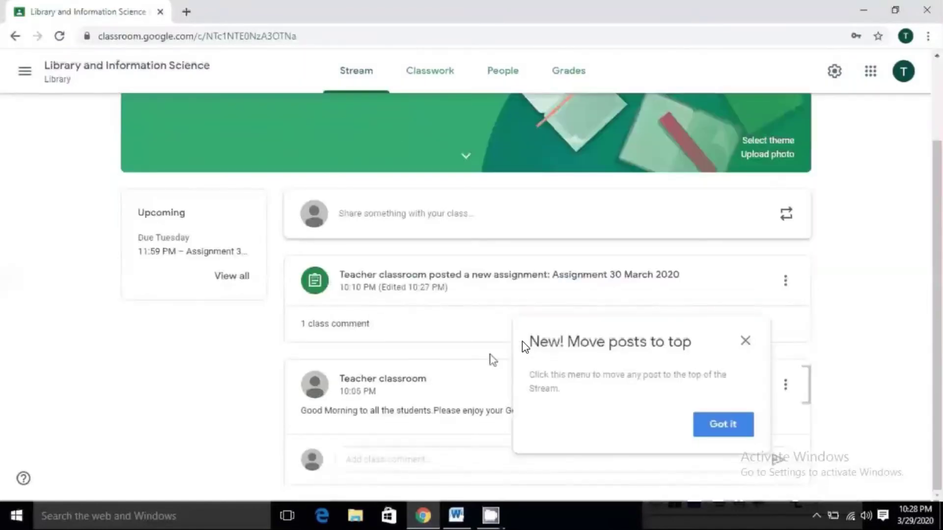
pyautogui.click(727, 428)
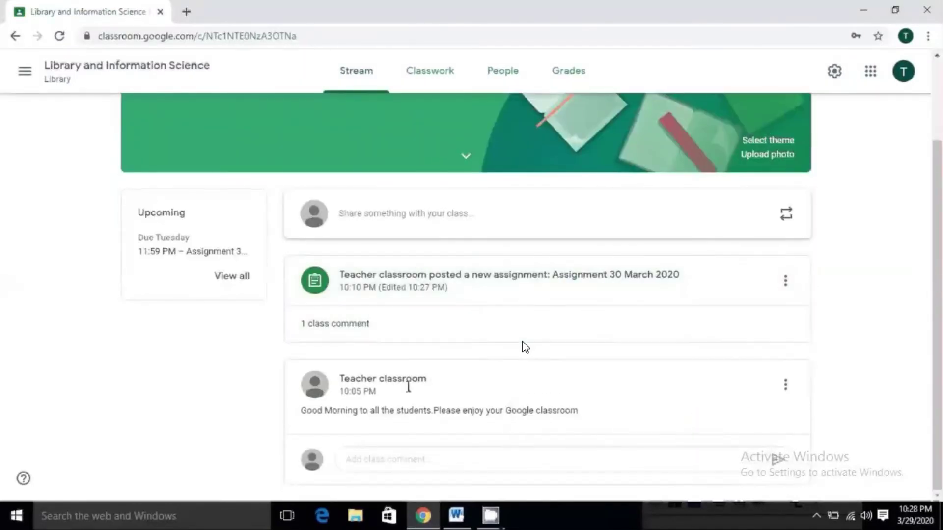
pyautogui.click(414, 327)
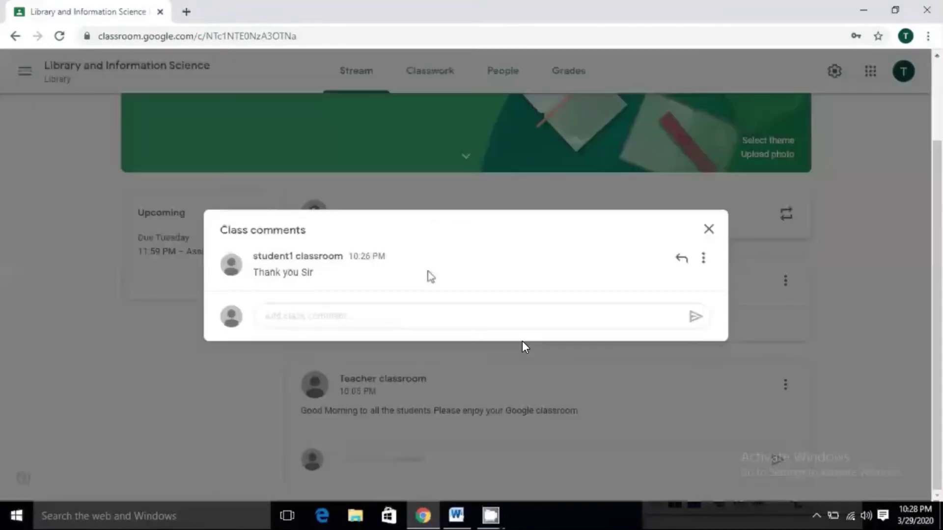
pyautogui.click(709, 230)
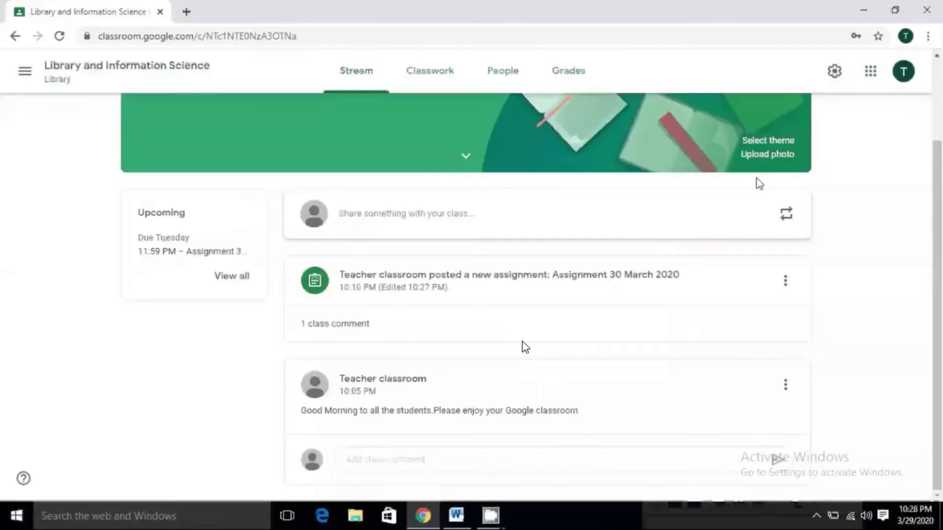
pyautogui.scroll(2, 785, 158)
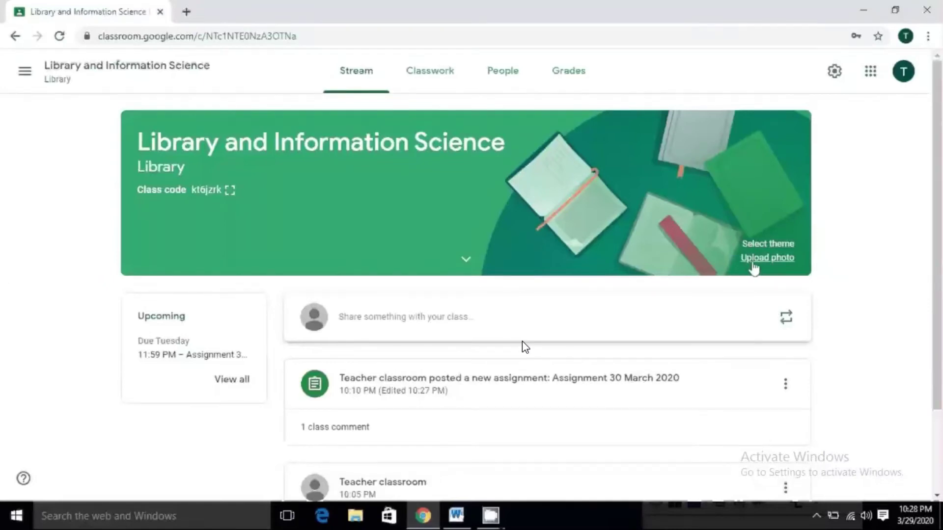
pyautogui.click(569, 71)
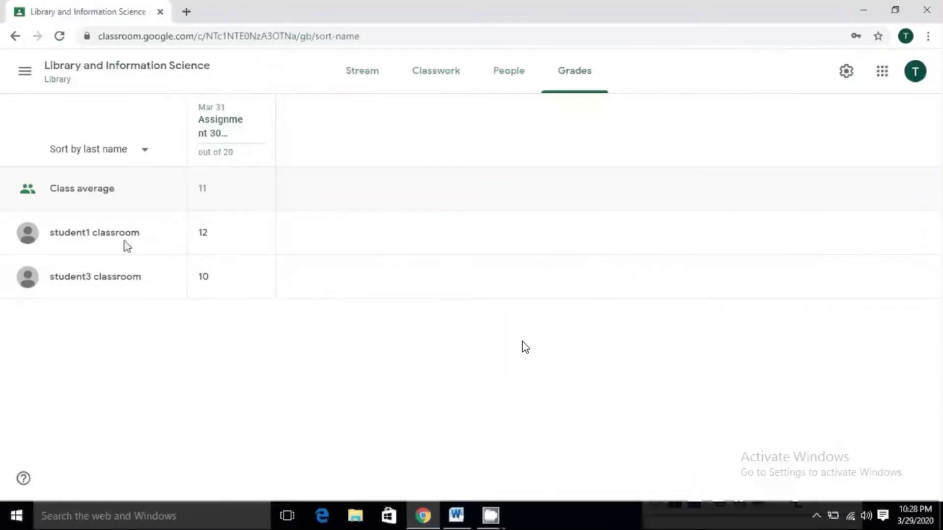
# Go to the class's Classwork list and bring up the Create menu.
pyautogui.click(436, 87)
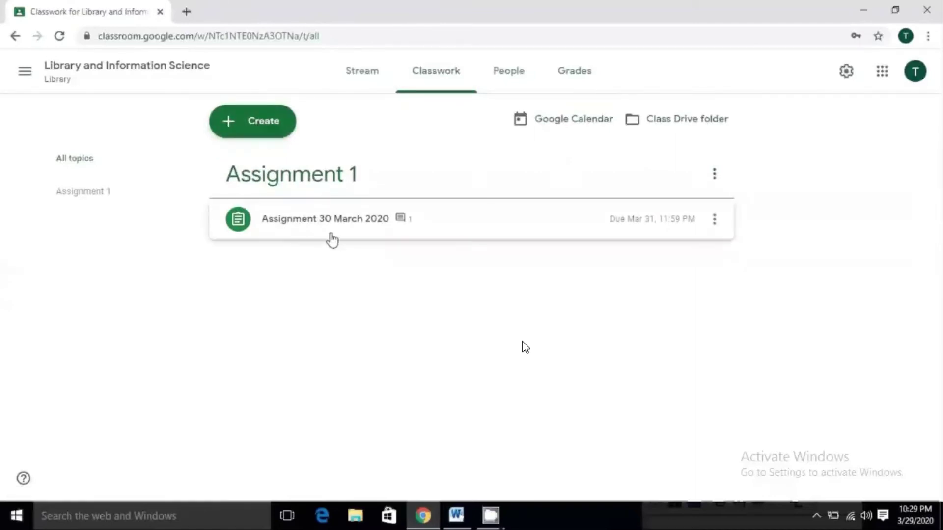
pyautogui.click(266, 138)
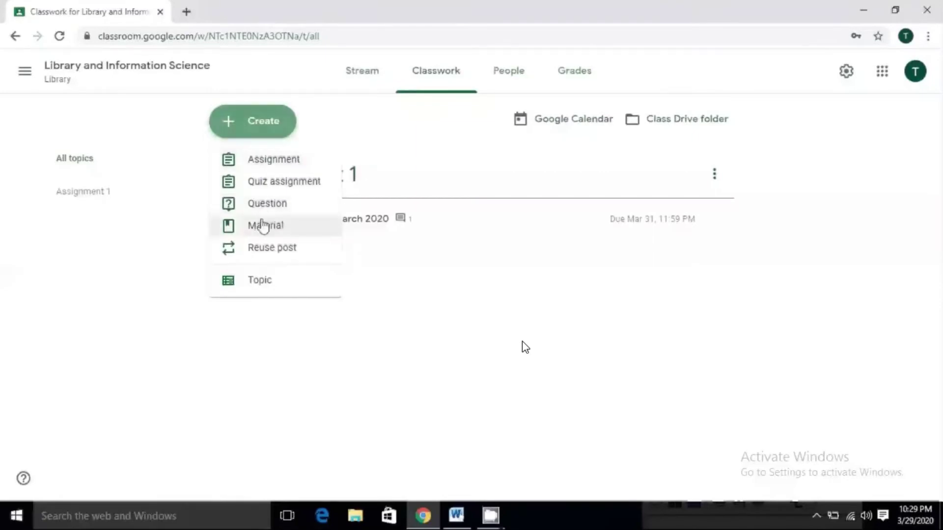
# Create a quiz assignment titled 'Quiz competition', dismissing the rubric tip.
pyautogui.click(258, 184)
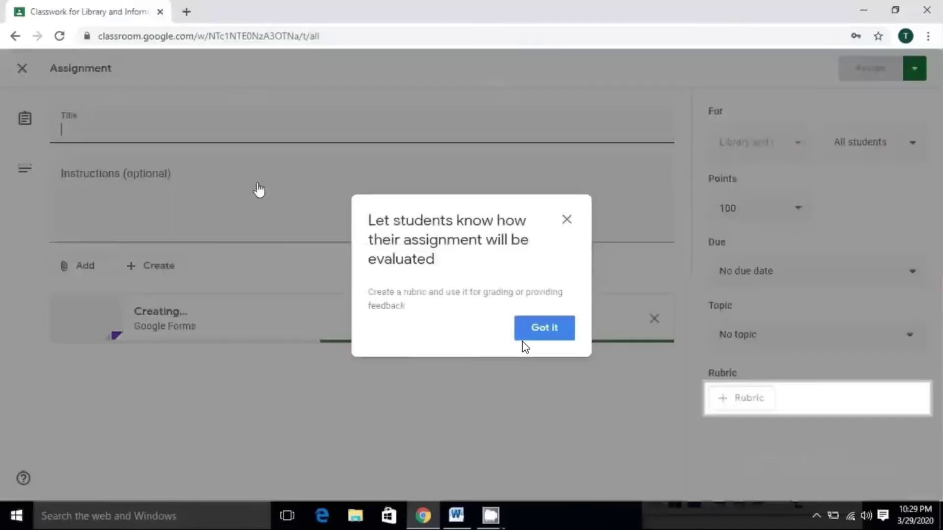
pyautogui.click(567, 226)
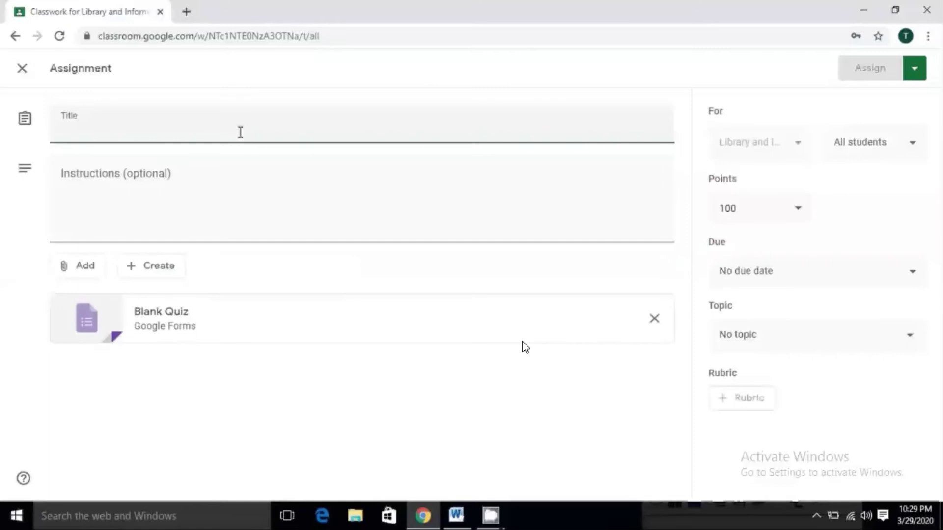
pyautogui.write('Quiz')
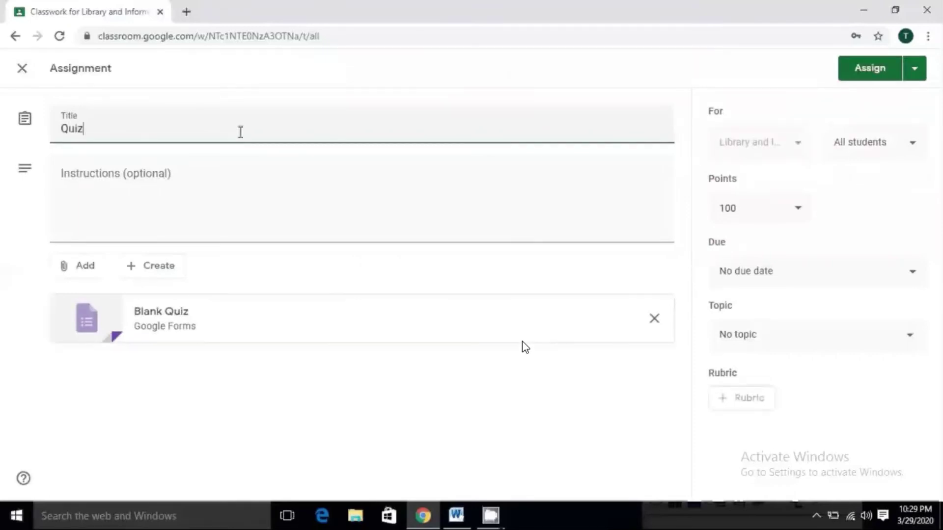
pyautogui.write(' ompetition')
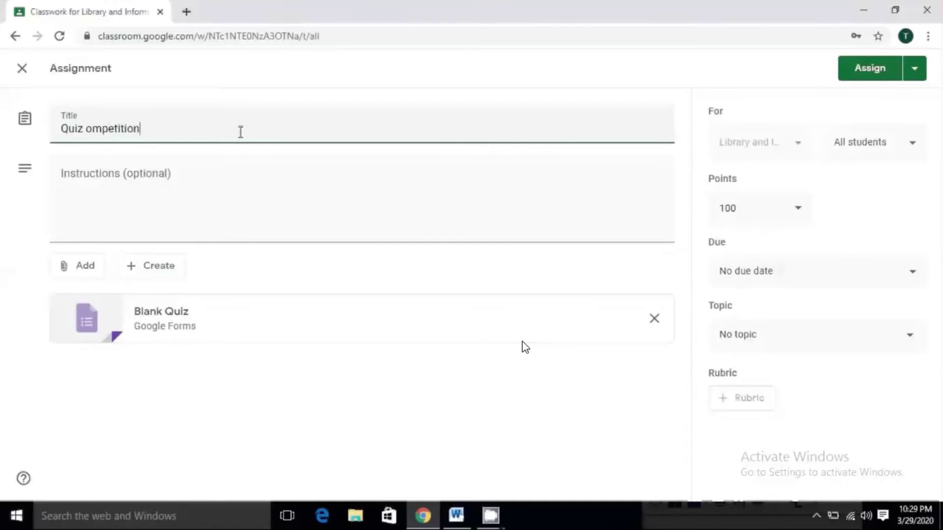
pyautogui.click(84, 129)
pyautogui.write('c')
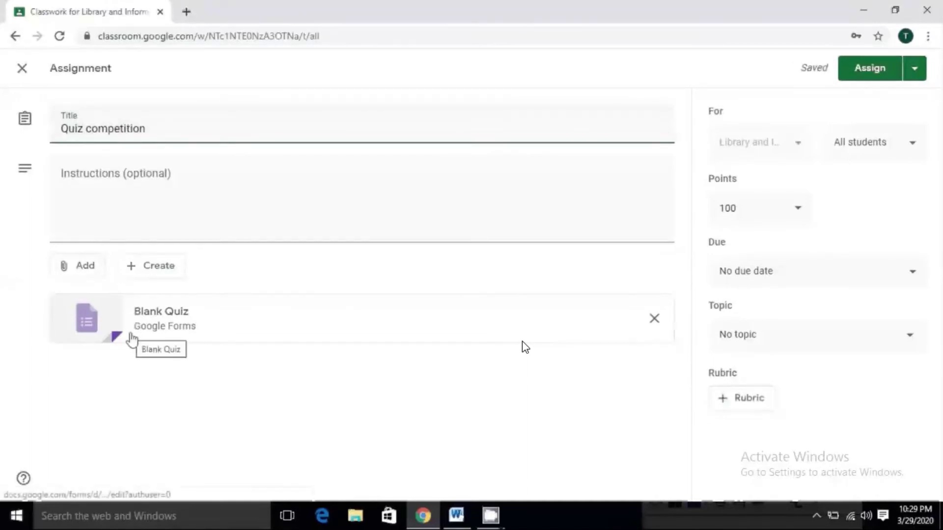
# Cancel the file attachment window and change the assignment's points from 100 to 20.
pyautogui.click(63, 266)
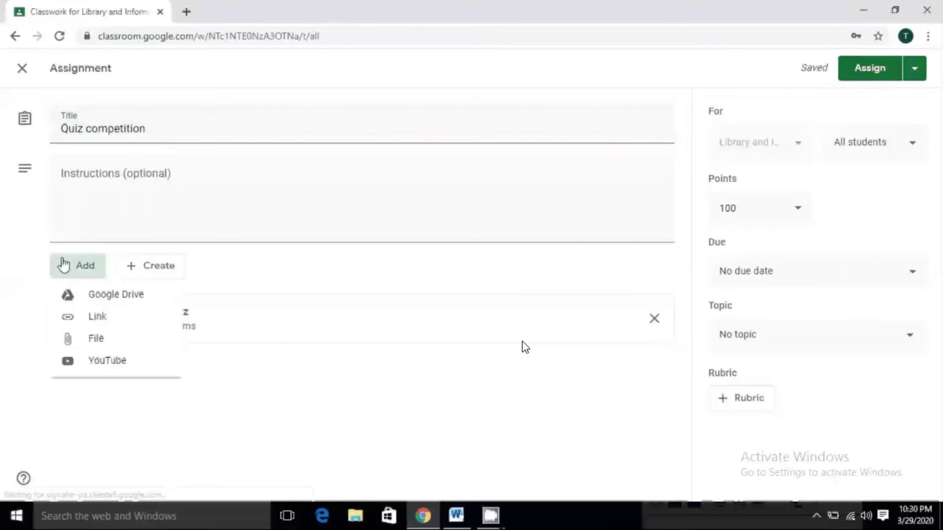
pyautogui.click(89, 342)
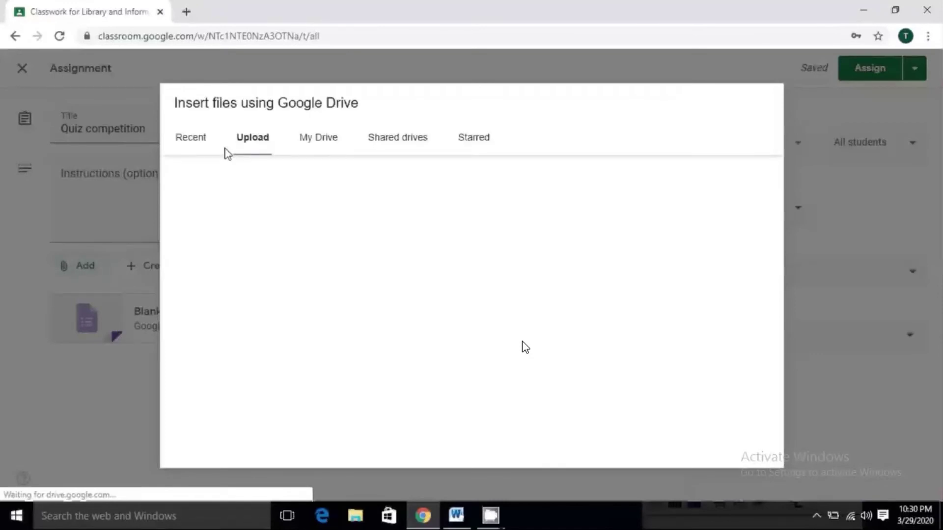
pyautogui.press('Escape')
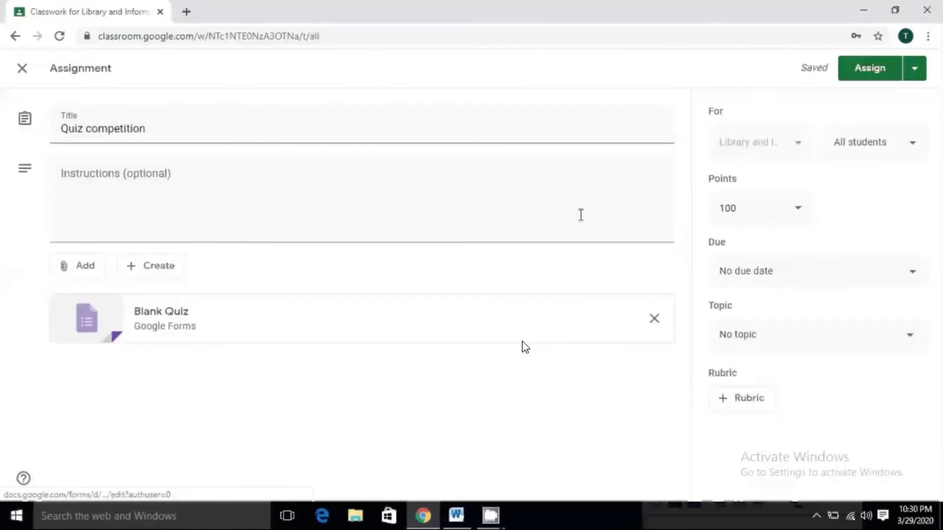
pyautogui.click(795, 211)
pyautogui.moveTo(760, 212); pyautogui.dragTo(674, 205)
pyautogui.write('20')
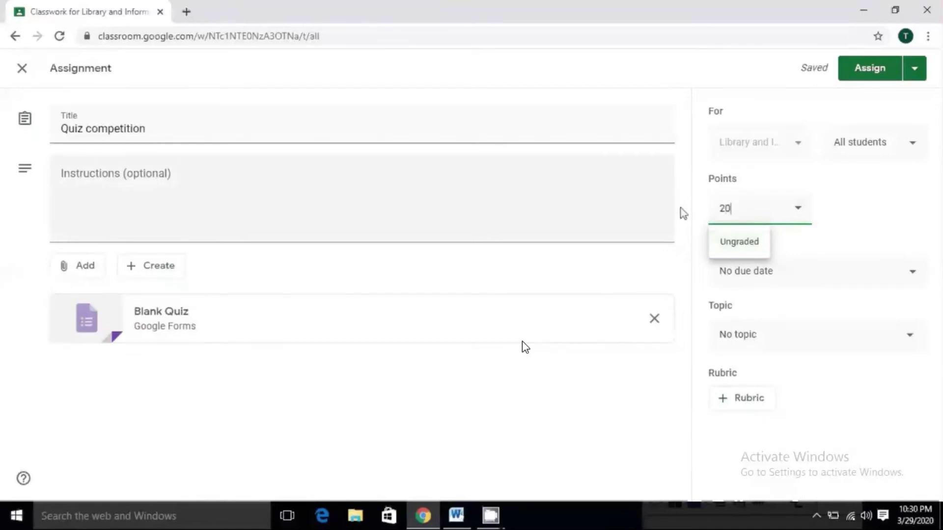
# Set the Quiz competition due date to Mar 30, 2020 at 11:59 PM.
pyautogui.click(825, 273)
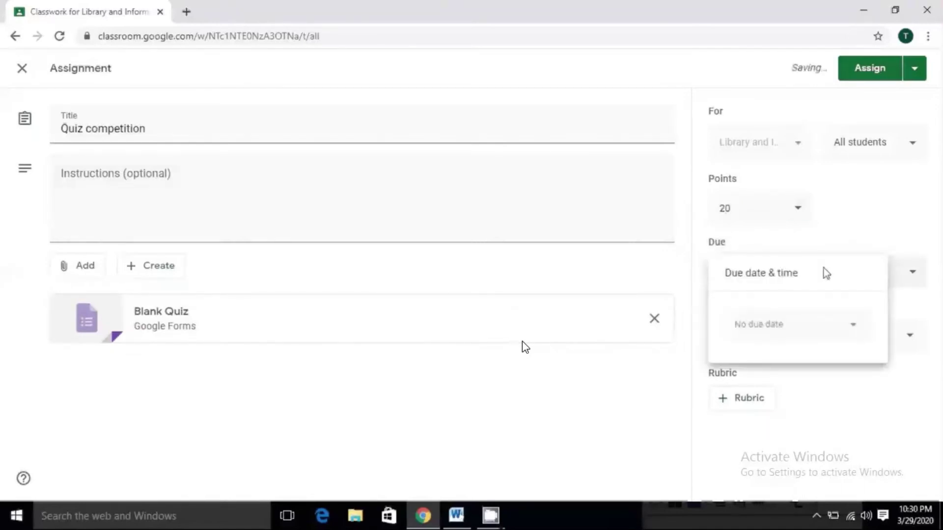
pyautogui.click(763, 338)
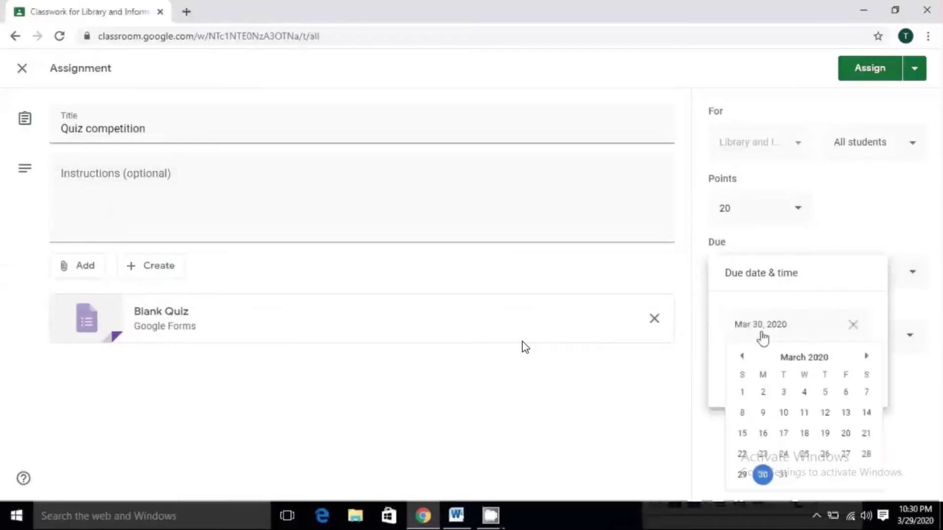
pyautogui.click(619, 405)
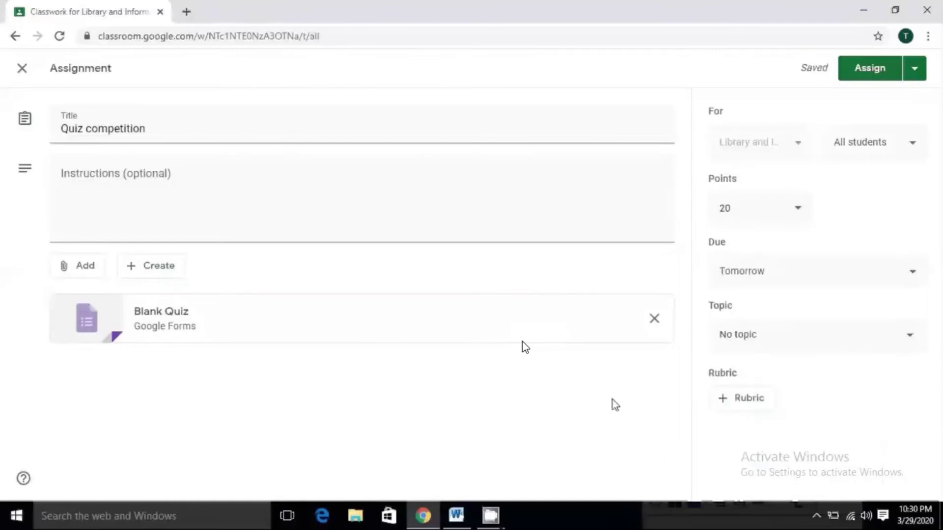
pyautogui.click(821, 278)
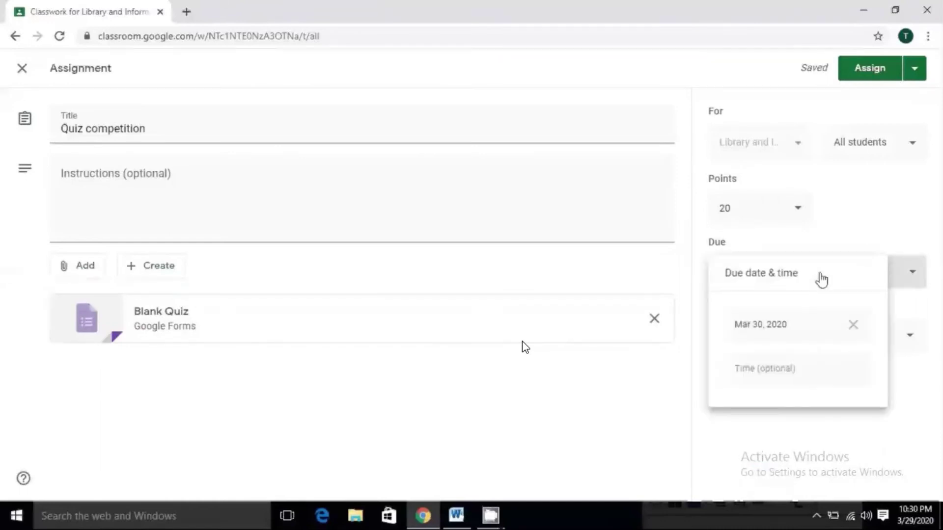
pyautogui.click(802, 326)
pyautogui.click(763, 474)
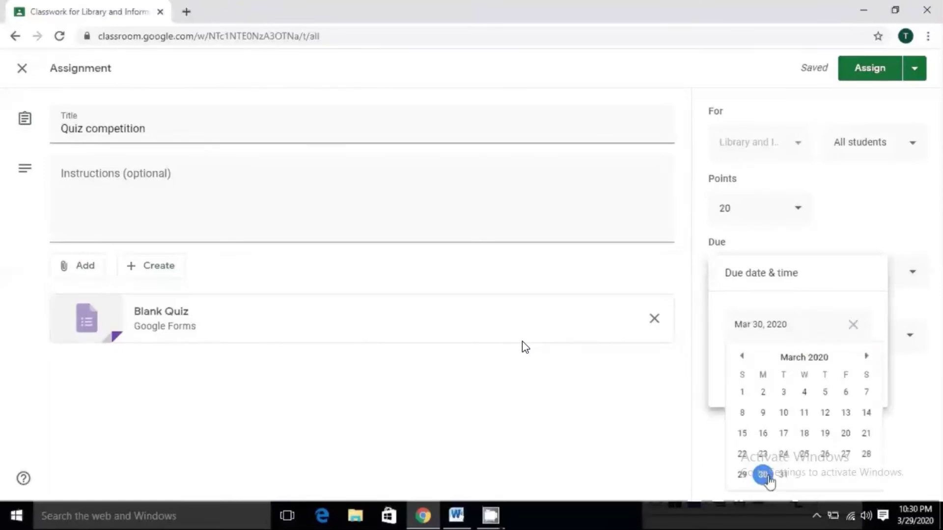
pyautogui.click(773, 379)
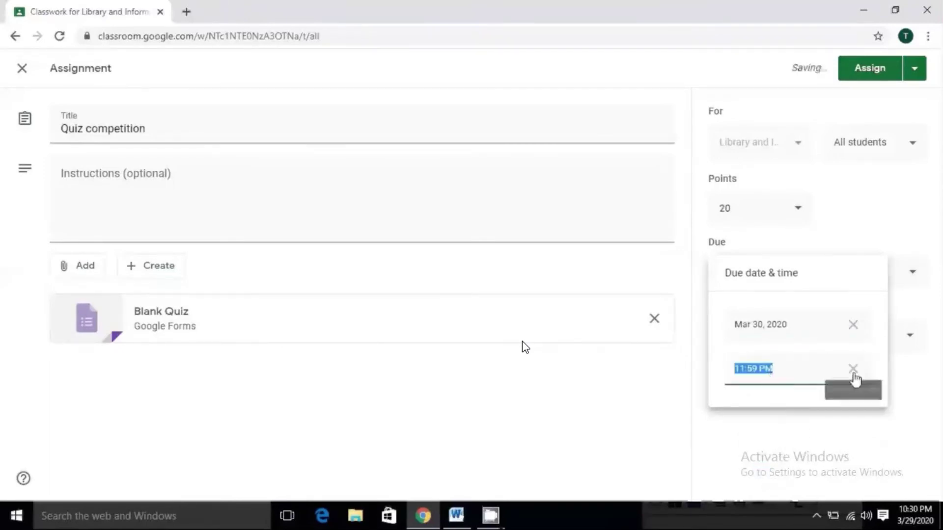
pyautogui.click(757, 411)
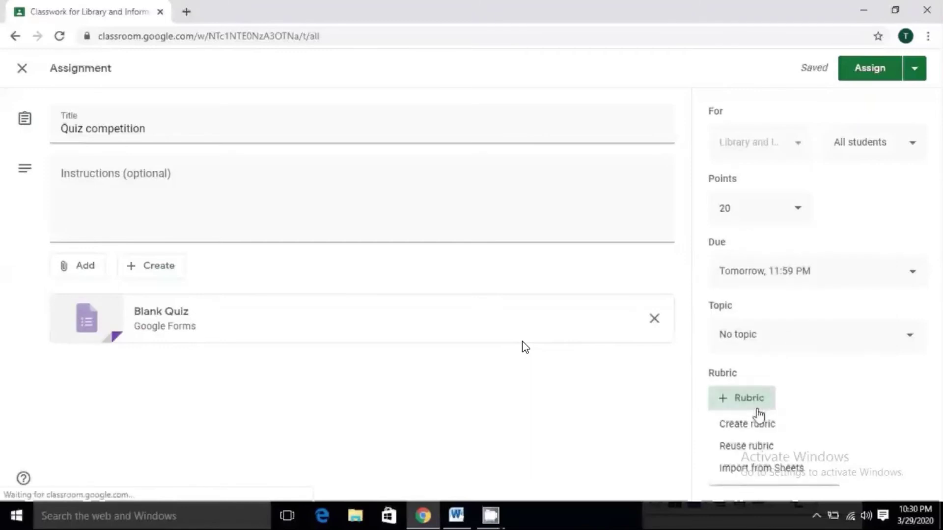
# File the assignment under a newly created topic named 'Online Quiz'.
pyautogui.click(806, 345)
pyautogui.click(802, 344)
pyautogui.click(761, 384)
pyautogui.write('Online Quiz')
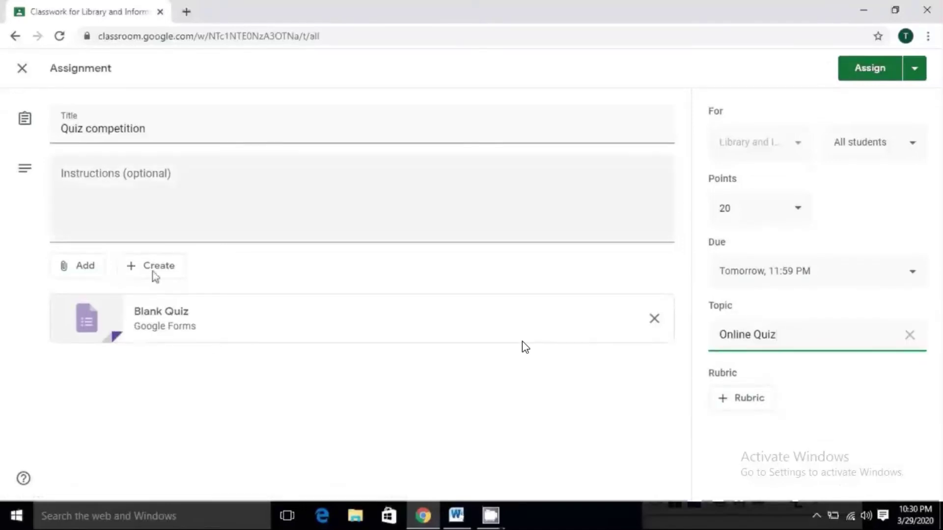
# In the attached Blank Quiz, write the multiple-choice question 'What is the capital India'.
pyautogui.click(167, 324)
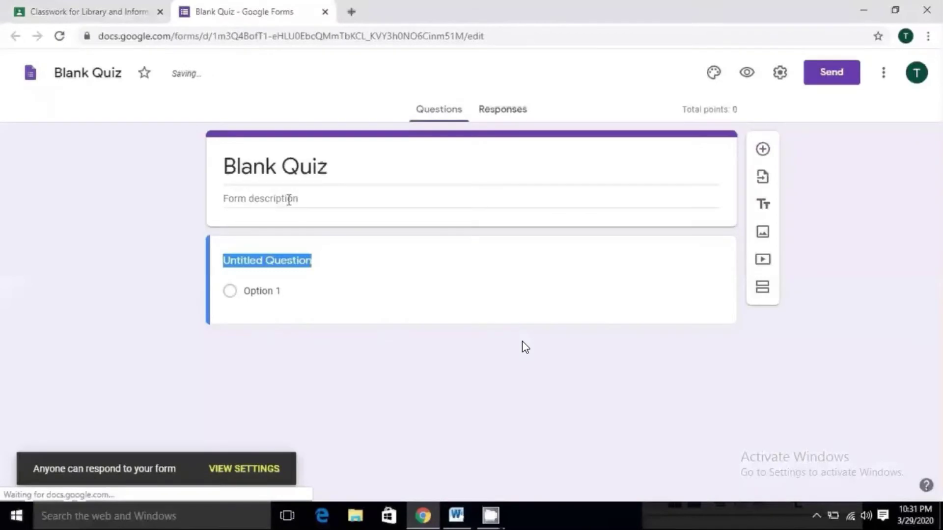
pyautogui.write('What is the capital ')
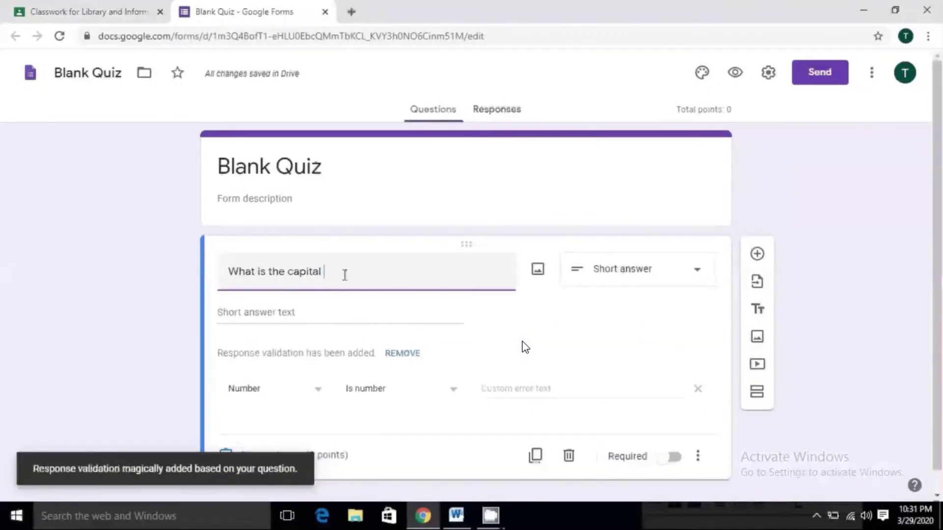
pyautogui.write(' Indi')
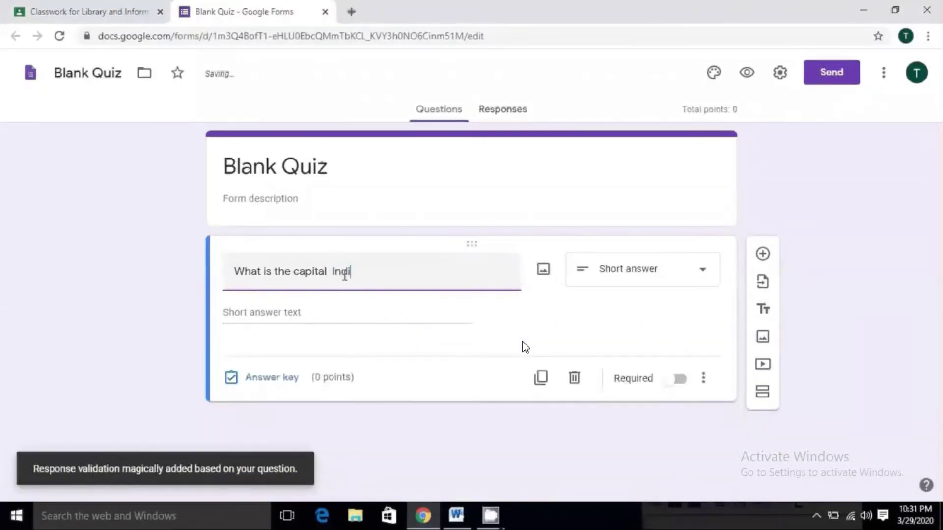
pyautogui.write('a')
pyautogui.click(663, 286)
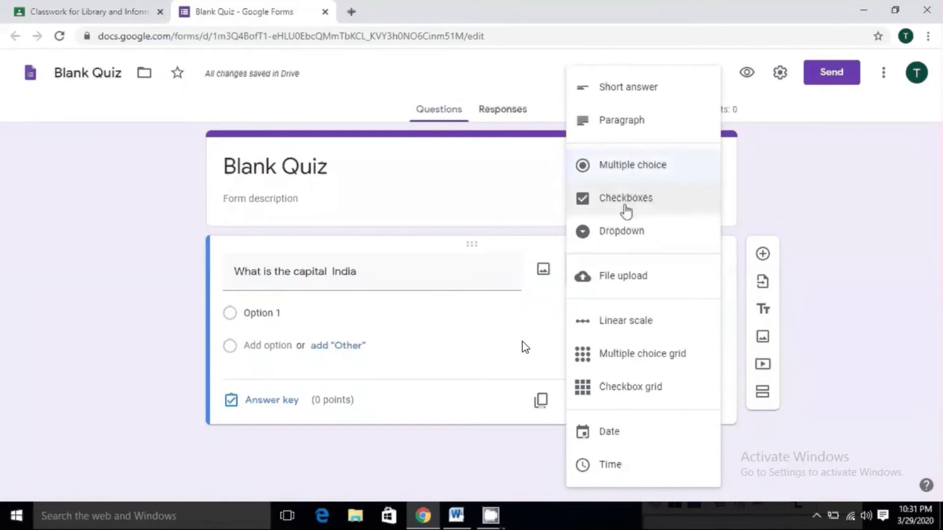
pyautogui.click(625, 170)
# Add the first two answer options, New Delhi and Kolkatta.
pyautogui.click(265, 312)
pyautogui.write('New')
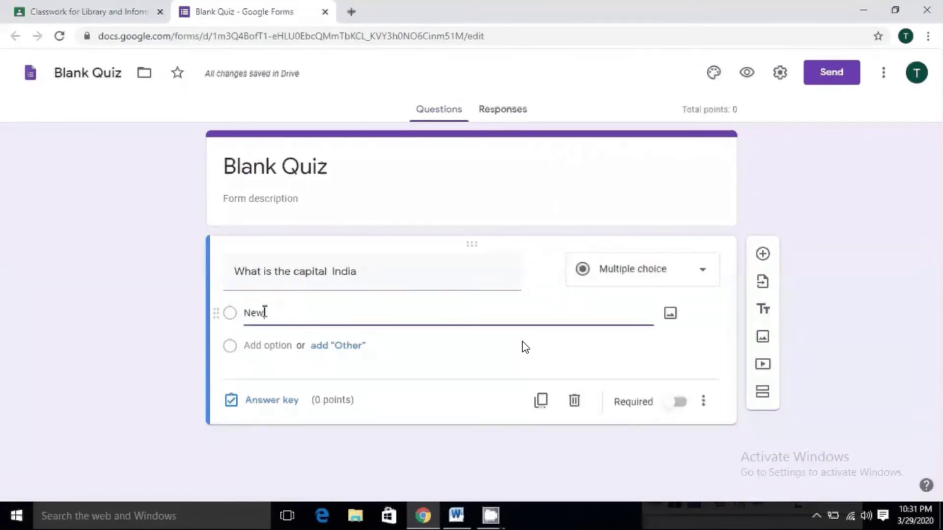
pyautogui.write(' Delhi')
pyautogui.click(273, 346)
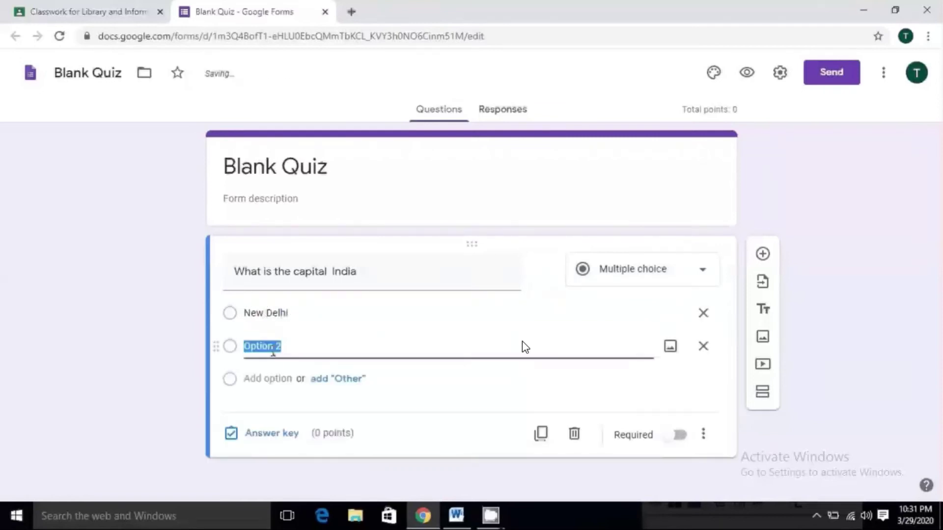
pyautogui.write('a')
pyautogui.press('BackSpace')
pyautogui.press('BackSpace')
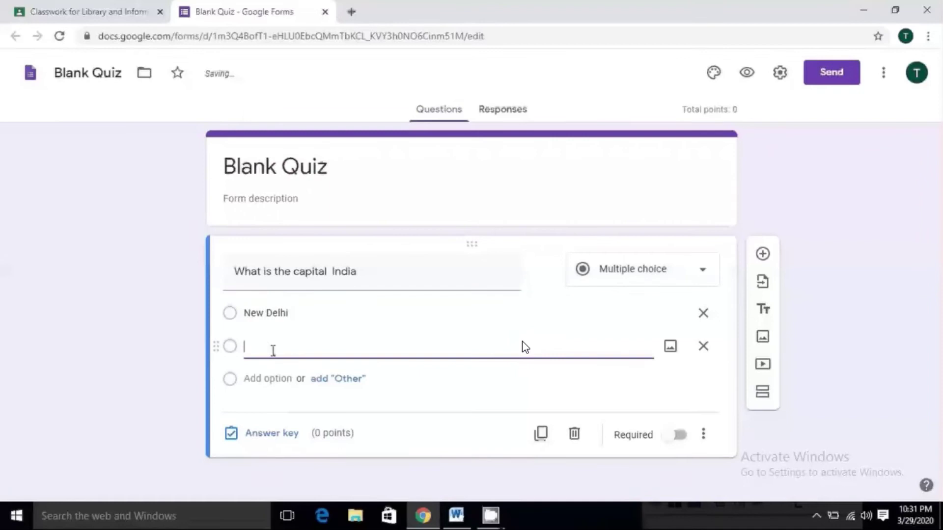
pyautogui.click(273, 346)
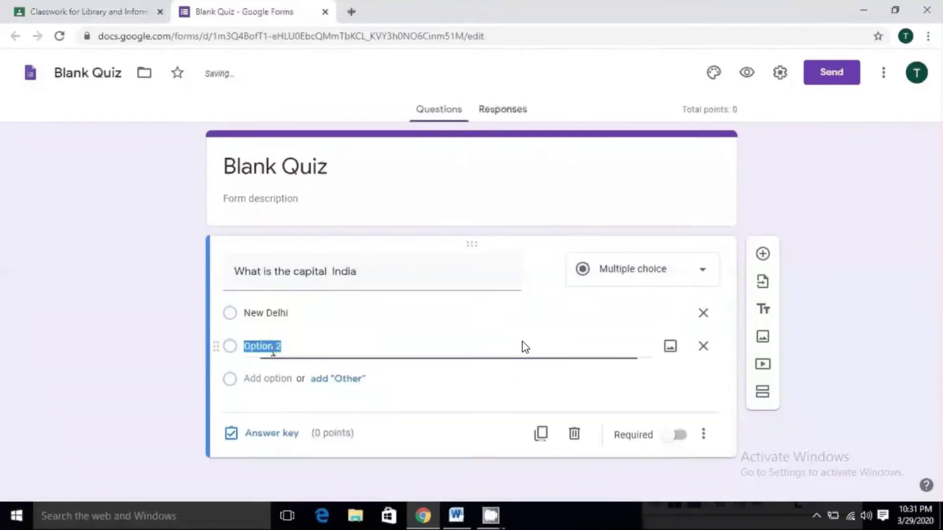
pyautogui.write('Kolkatta')
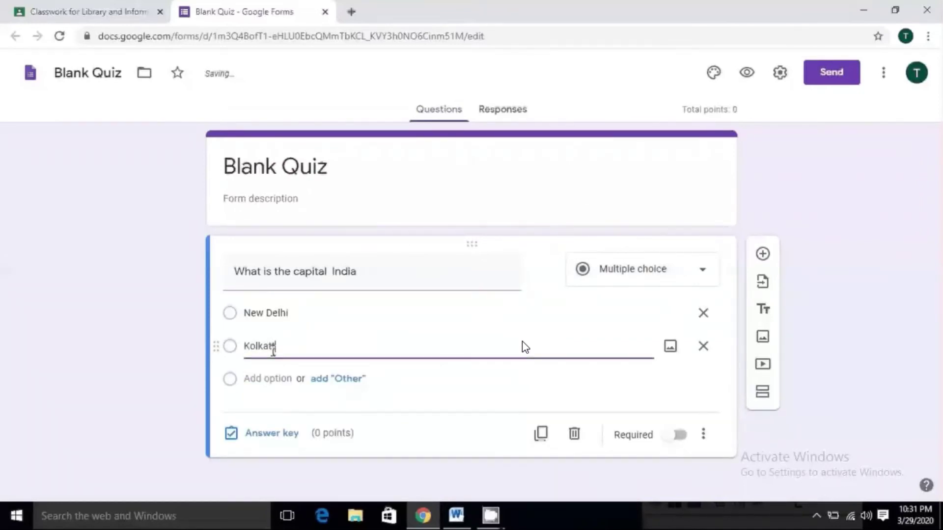
# Add the third and fourth answer options, chennai and Guwahati.
pyautogui.click(265, 377)
pyautogui.write('hennai')
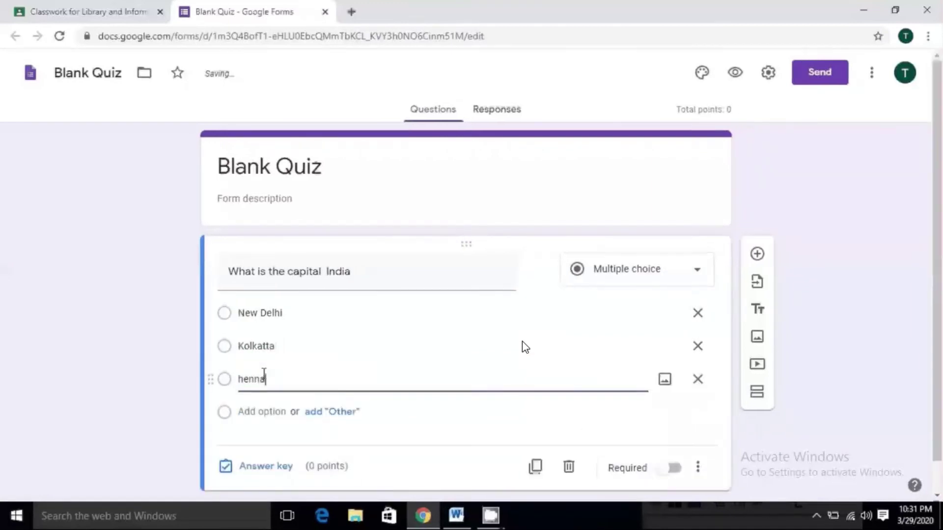
pyautogui.click(237, 380)
pyautogui.write('c')
pyautogui.click(252, 413)
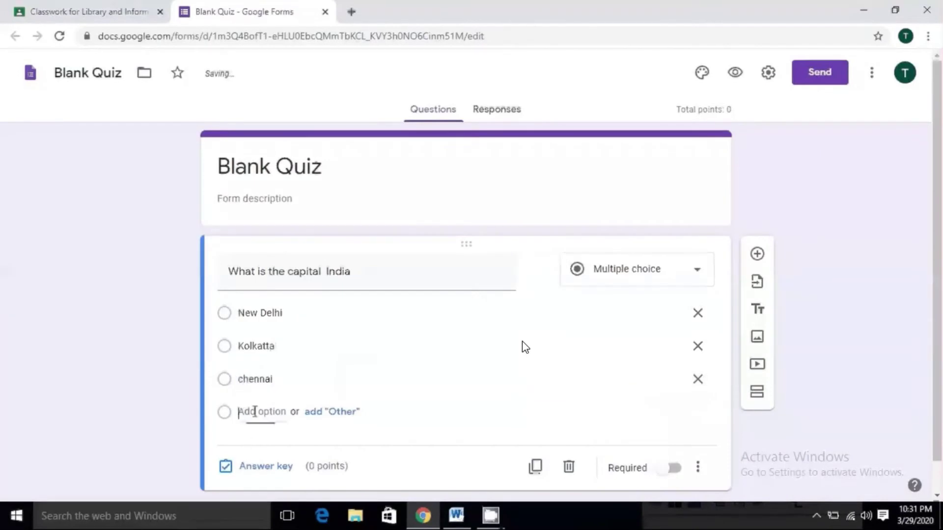
pyautogui.write('Guwa')
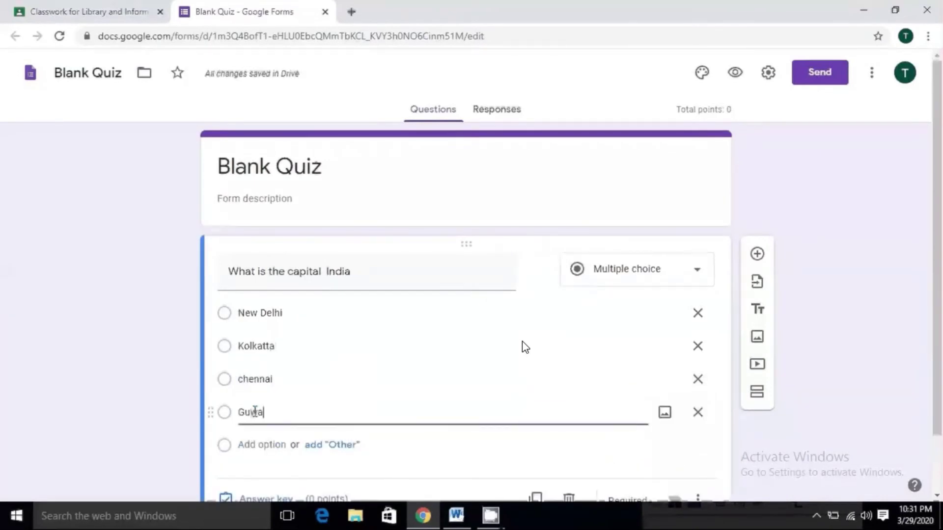
pyautogui.write('hati')
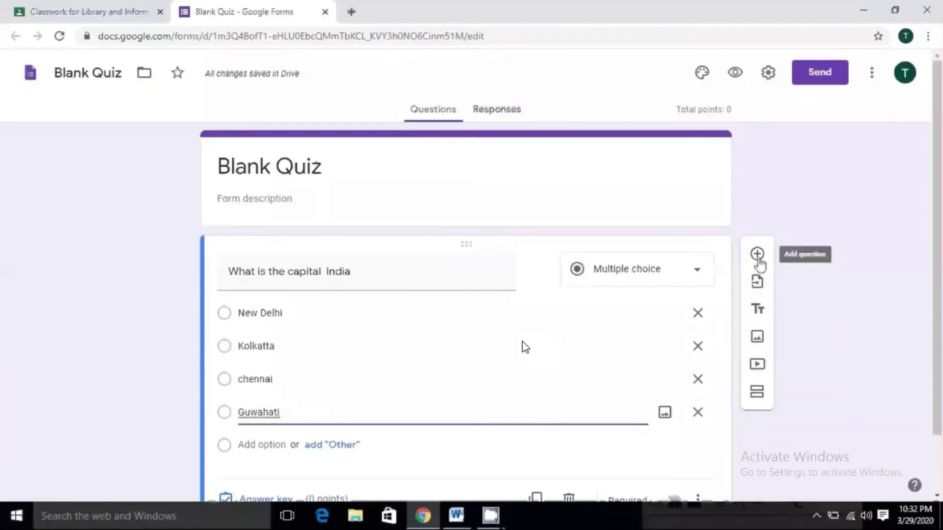
# Require the India question and set its answer key to New Delhi for 10 points, without feedback.
pyautogui.scroll(-1, 759, 263)
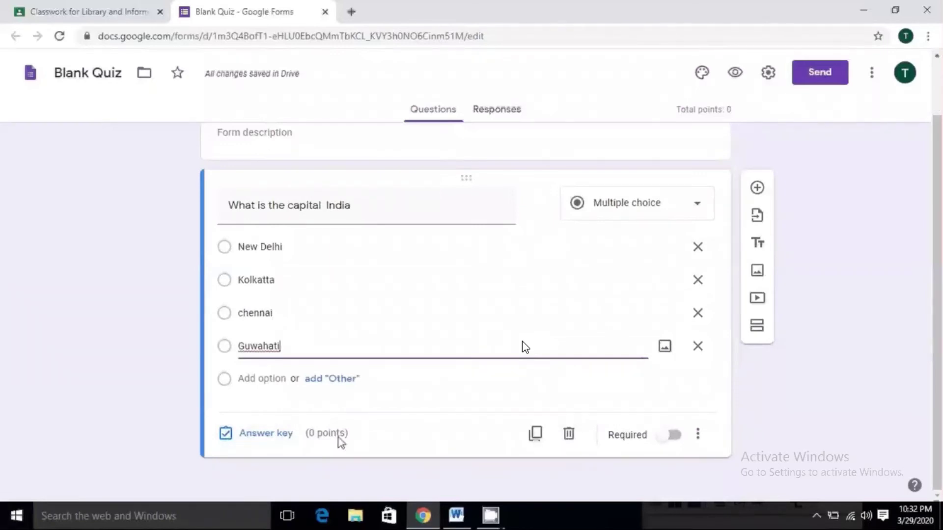
pyautogui.click(674, 437)
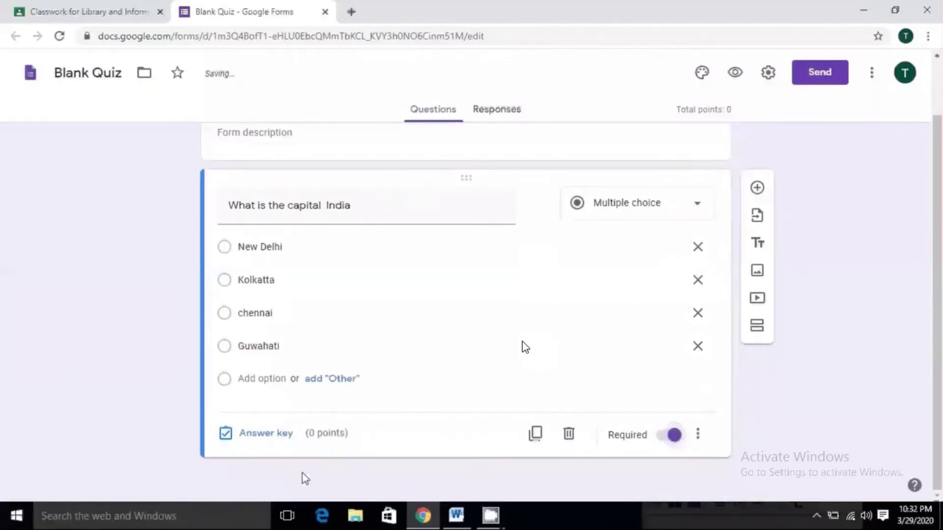
pyautogui.click(279, 435)
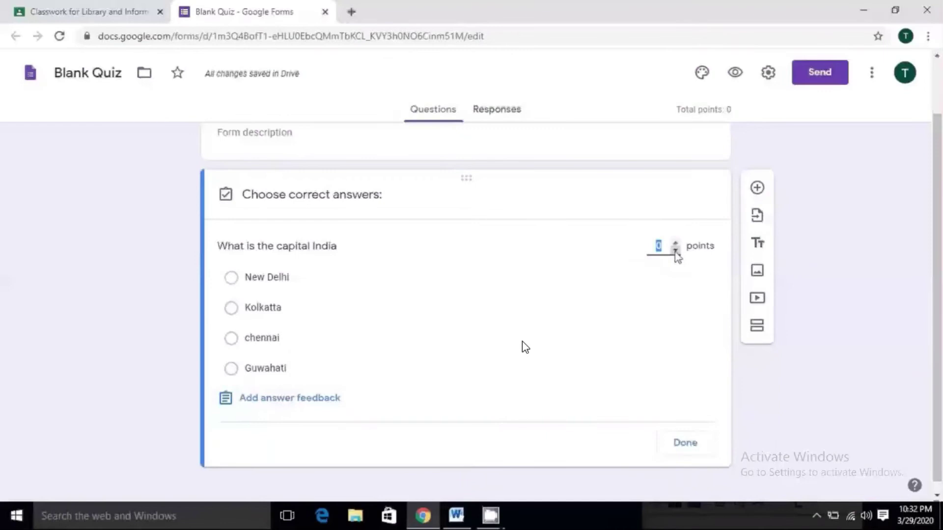
pyautogui.write('1')
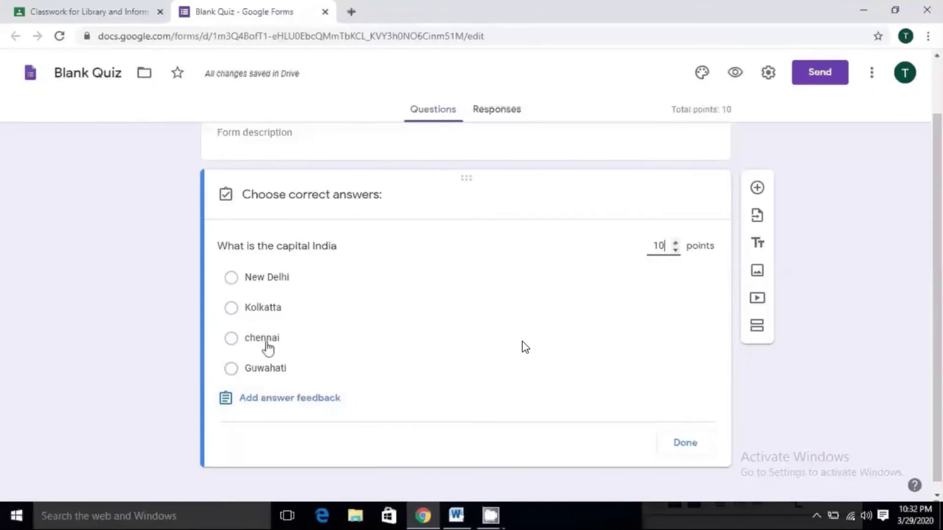
pyautogui.click(265, 279)
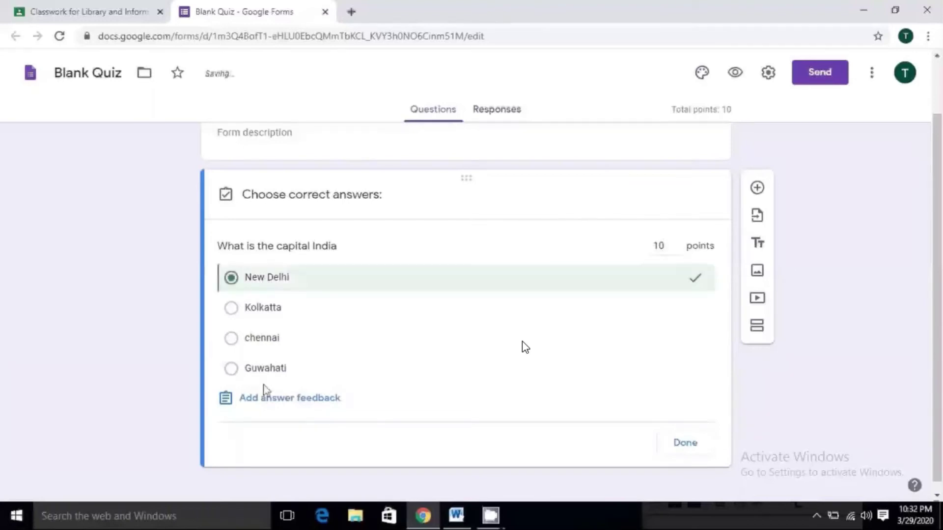
pyautogui.click(266, 402)
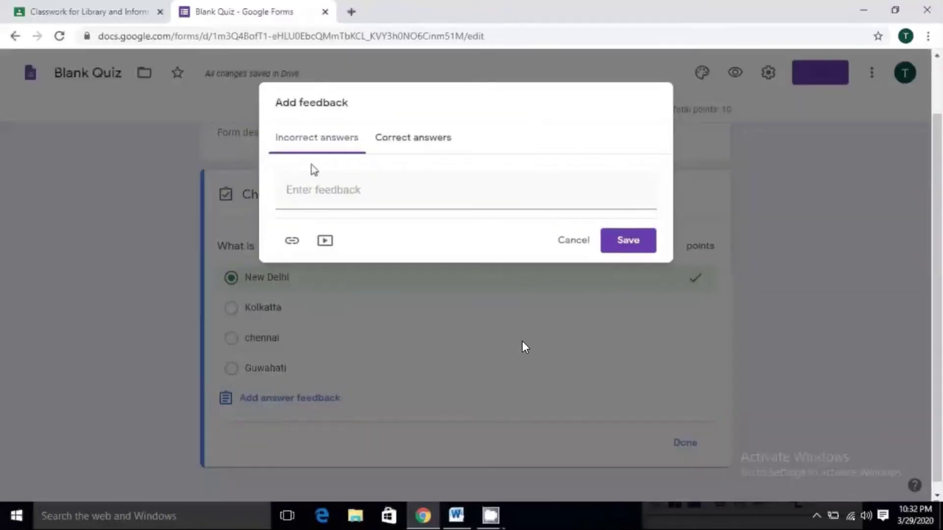
pyautogui.click(394, 143)
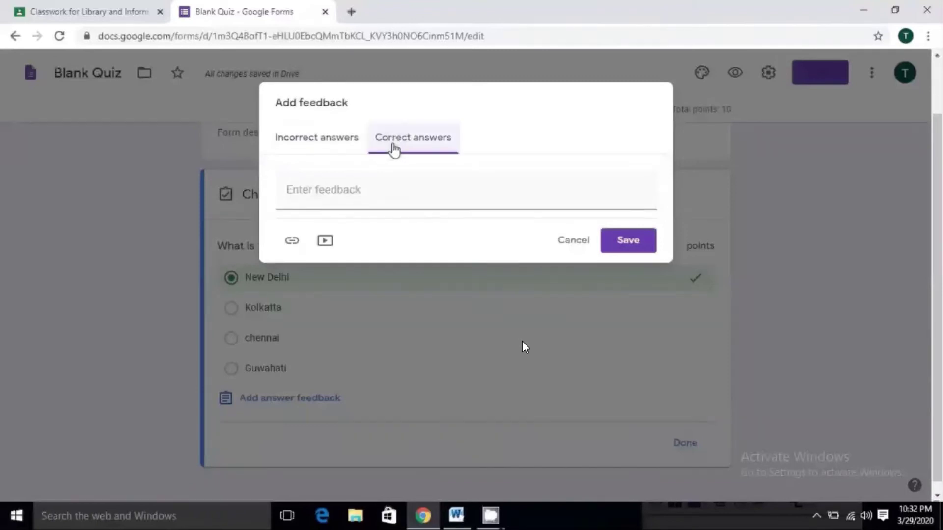
pyautogui.click(384, 185)
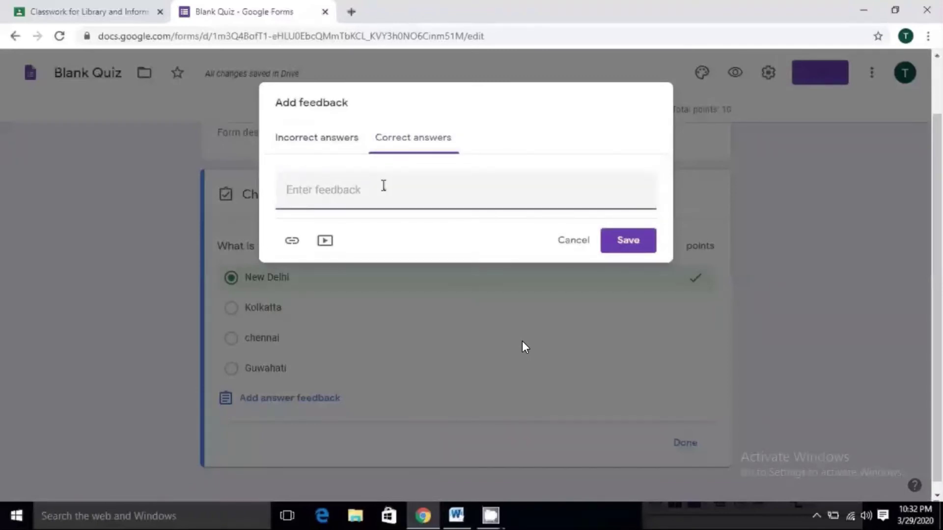
pyautogui.click(573, 241)
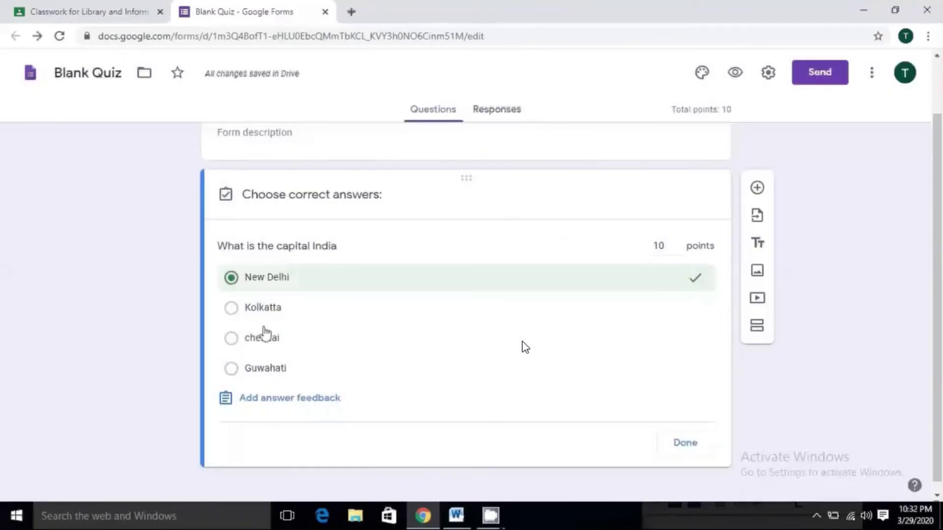
pyautogui.click(695, 447)
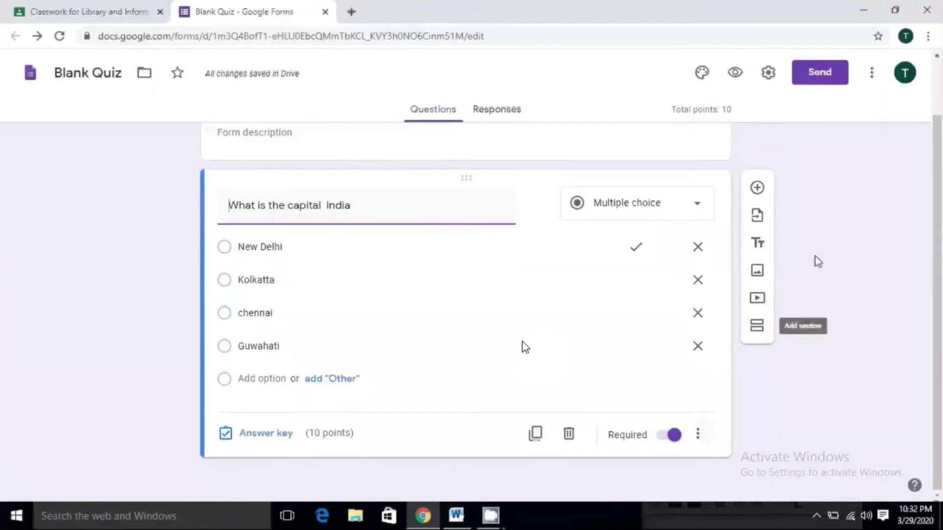
# Add a second question on the Kaliabor college library, including a Department Library option.
pyautogui.click(756, 189)
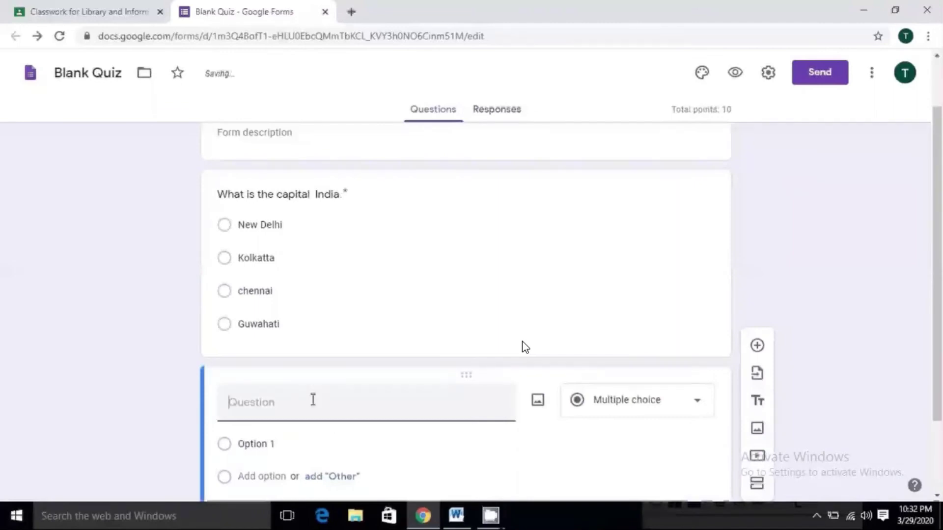
pyautogui.write('Wh')
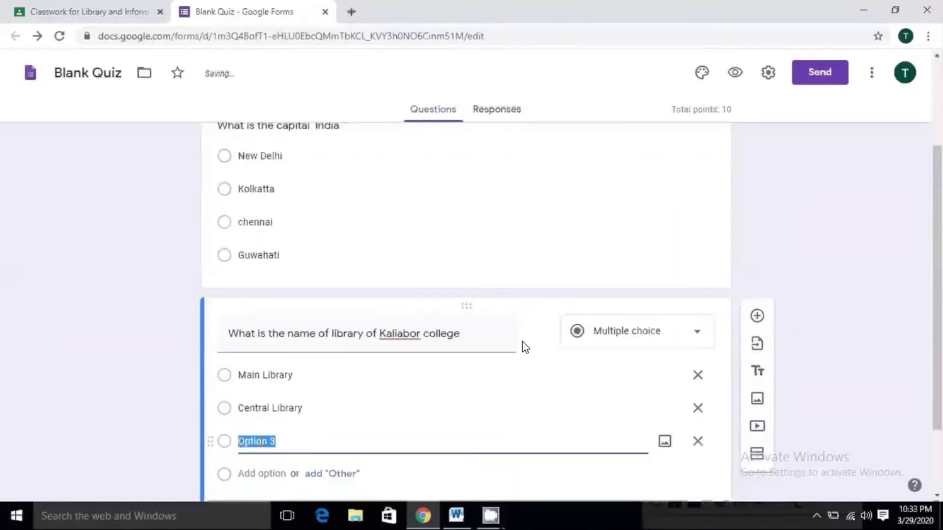
pyautogui.write('Department ')
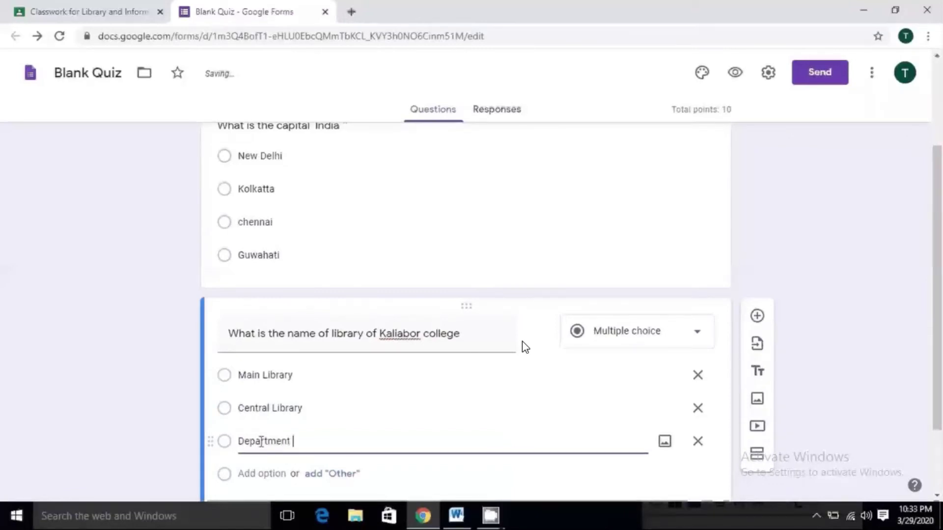
pyautogui.write('Library')
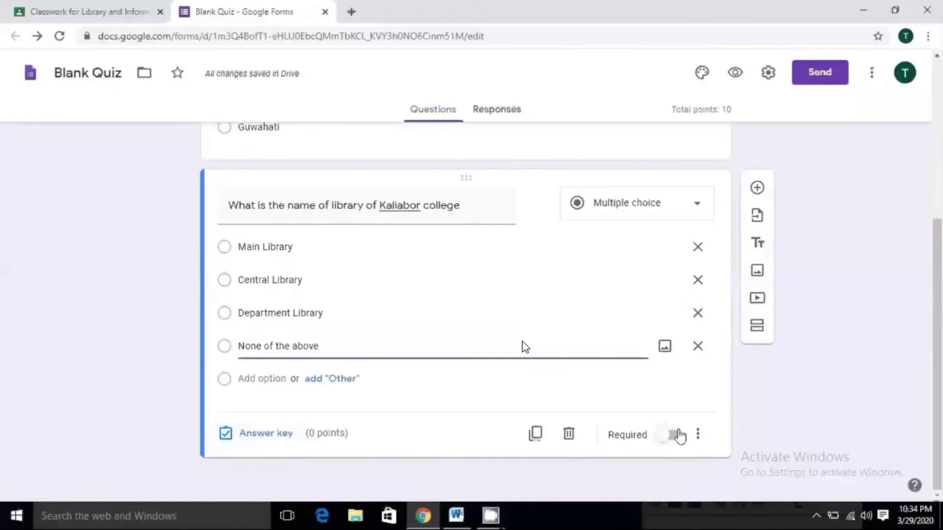
# Make the library question required, with Central Library correct for 10 points.
pyautogui.click(678, 435)
pyautogui.click(264, 436)
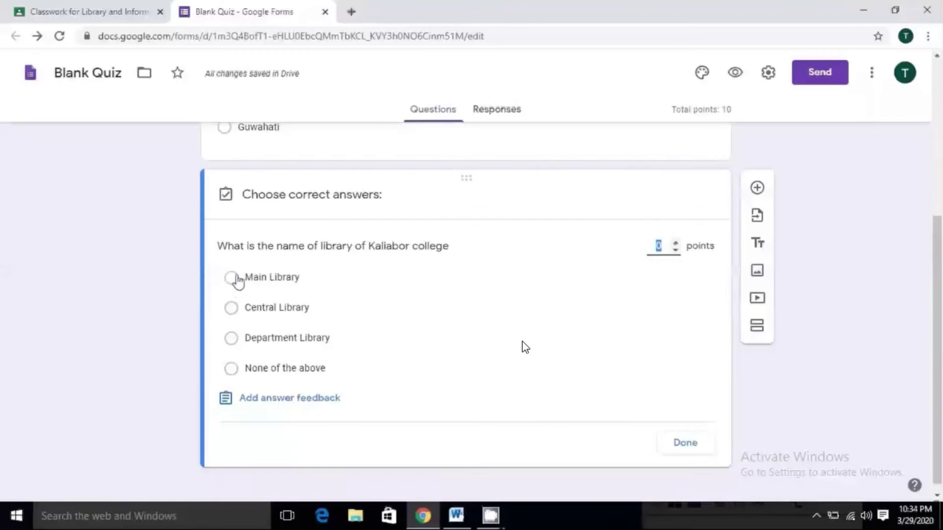
pyautogui.click(231, 278)
pyautogui.click(231, 308)
pyautogui.click(669, 247)
pyautogui.moveTo(669, 247); pyautogui.dragTo(643, 250)
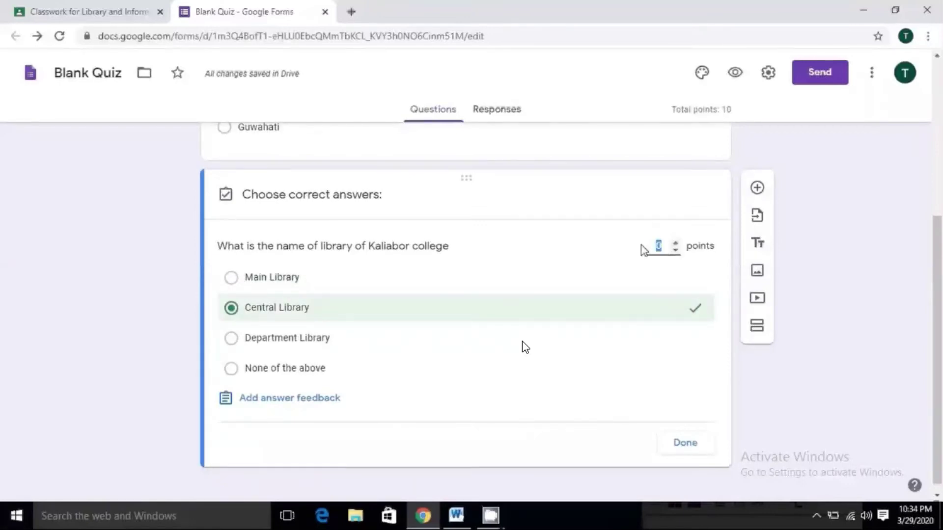
pyautogui.write('10')
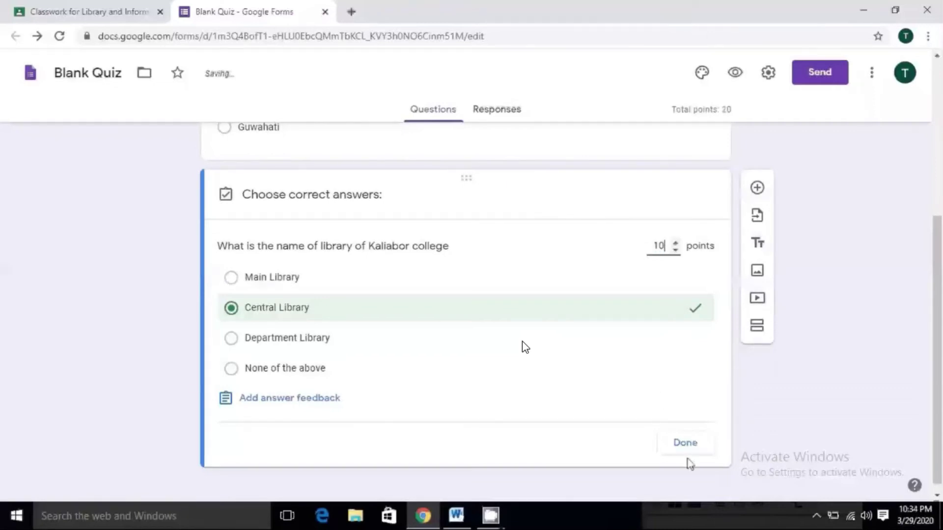
pyautogui.click(689, 451)
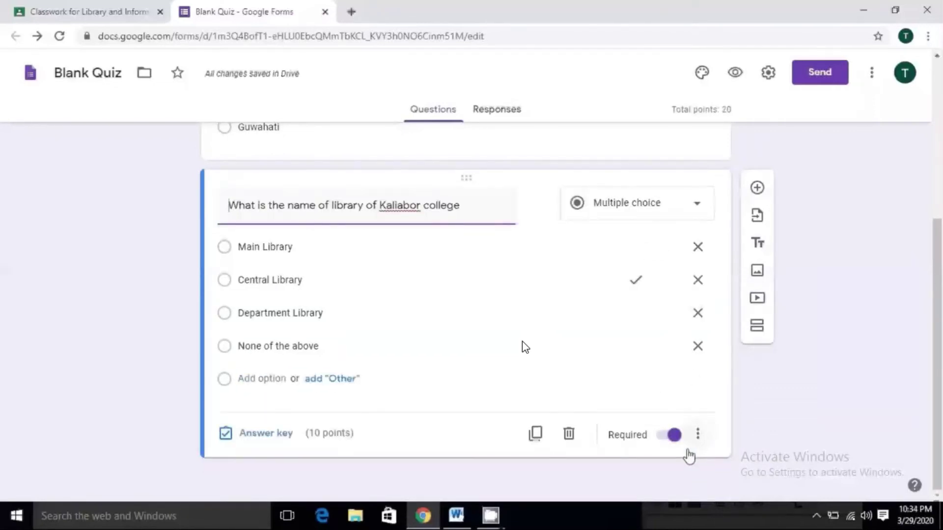
pyautogui.moveTo(679, 298)
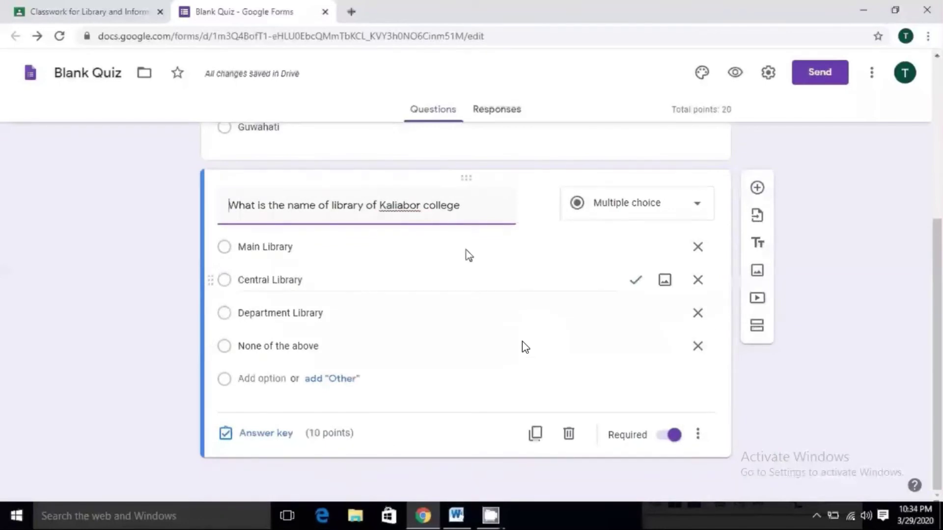
pyautogui.scroll(4, 469, 248)
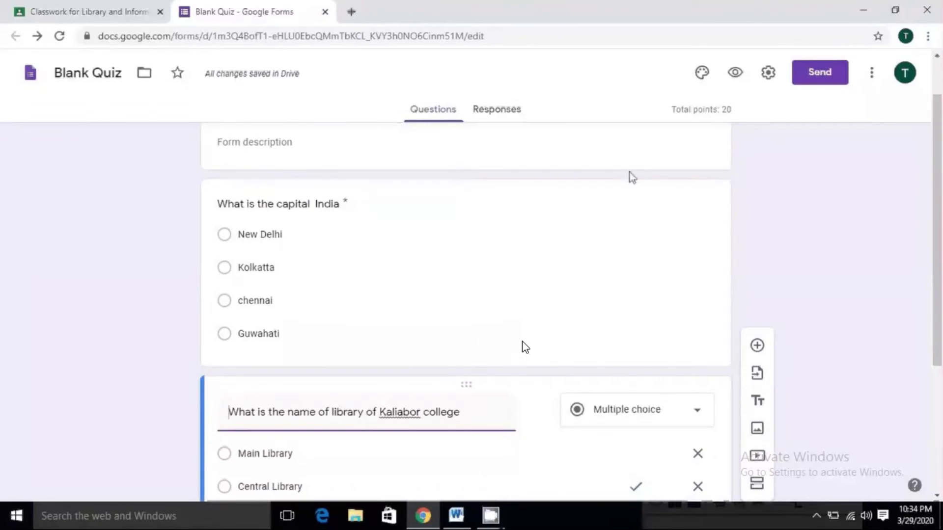
pyautogui.scroll(2, 417, 215)
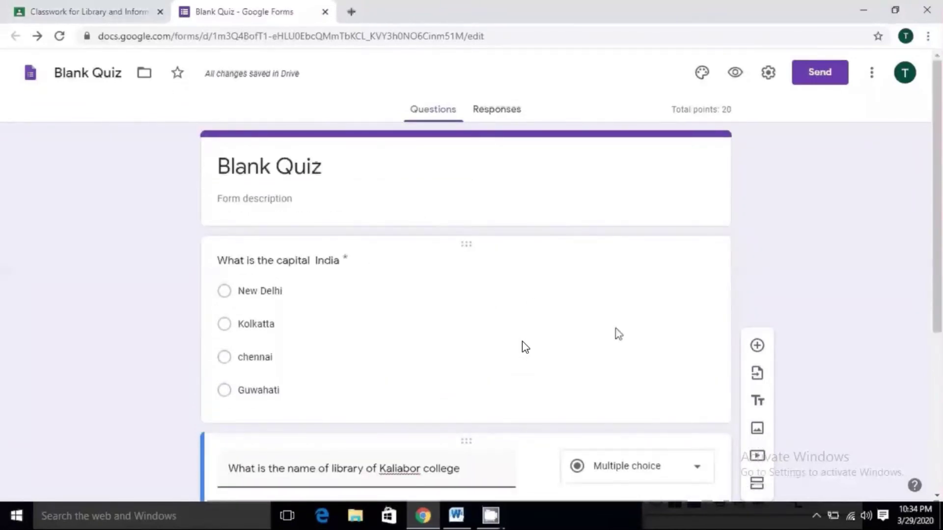
# Close the extra form tab, assign Quiz competition to the class, and continue the student sign-in.
pyautogui.click(104, 14)
pyautogui.click(246, 325)
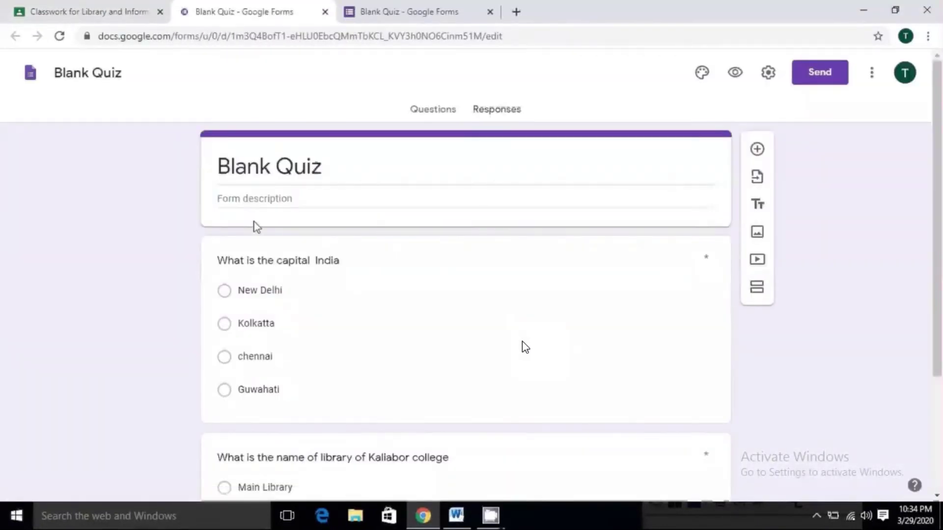
pyautogui.click(325, 11)
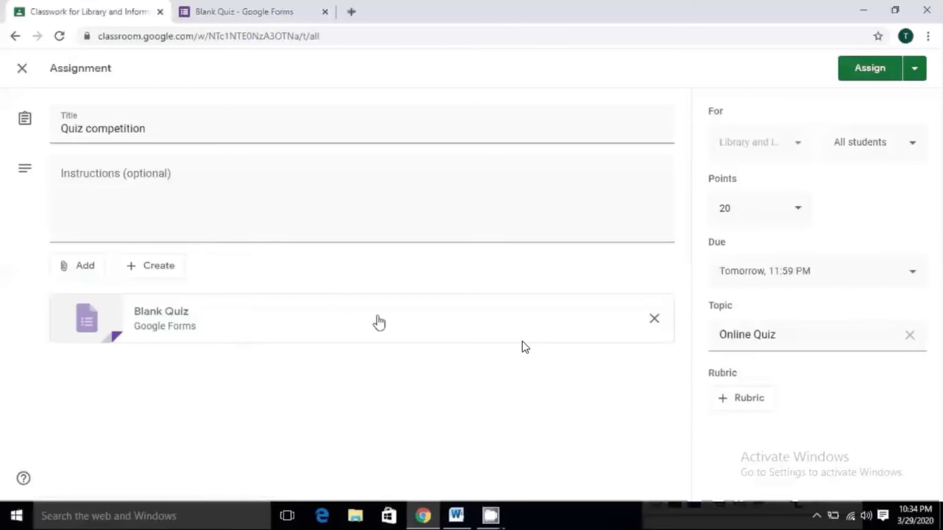
pyautogui.click(863, 74)
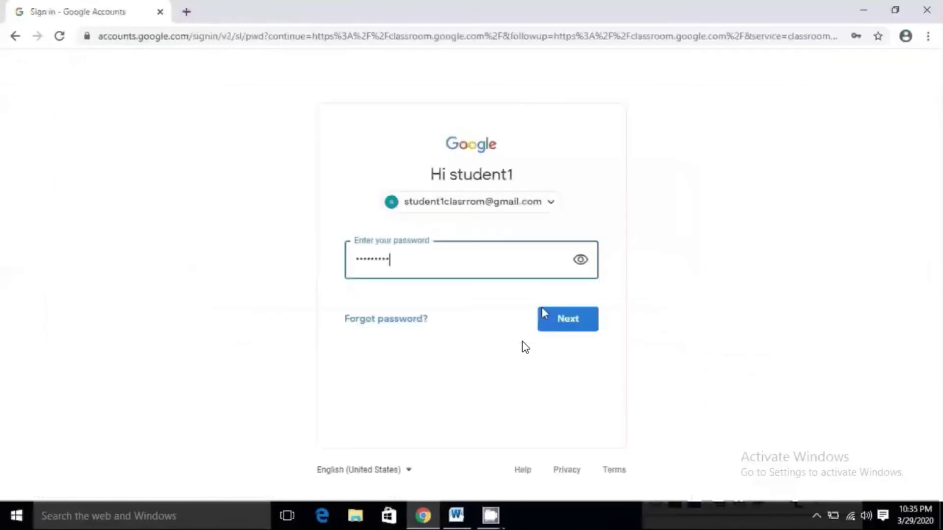
pyautogui.click(550, 322)
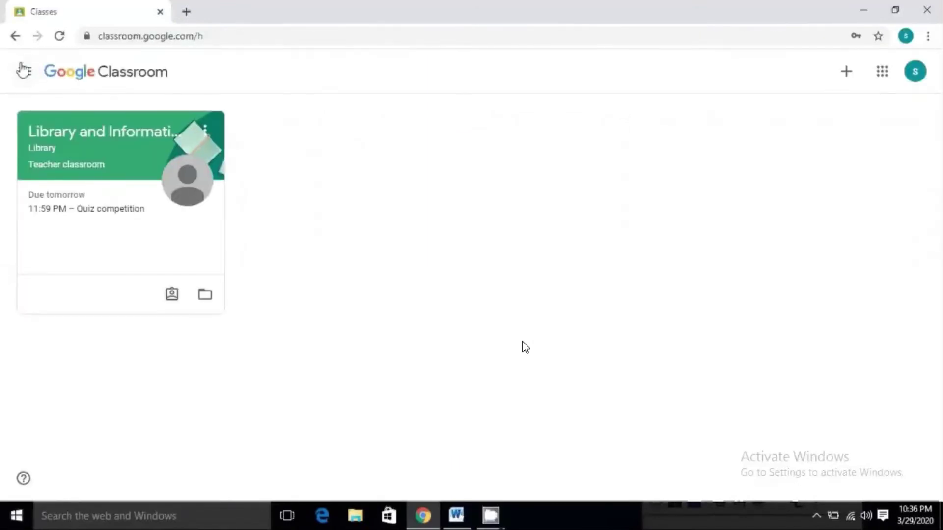
# As the student, go through To-do to the Library and Information Science class and open the Blank Quiz.
pyautogui.click(24, 73)
pyautogui.click(46, 192)
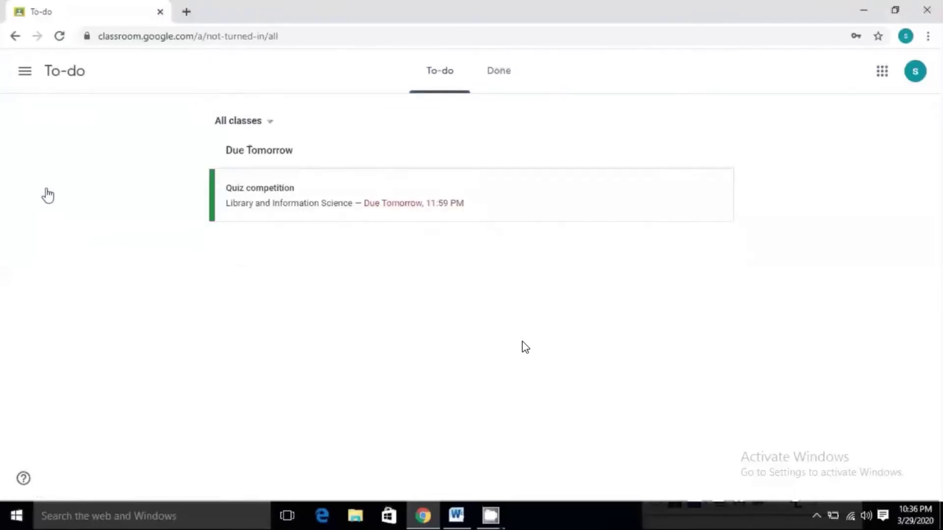
pyautogui.click(291, 204)
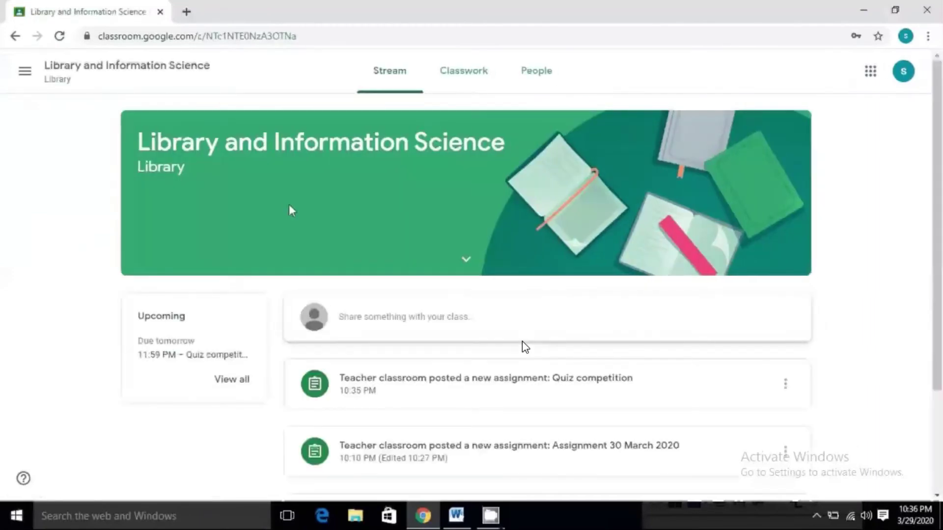
pyautogui.click(419, 386)
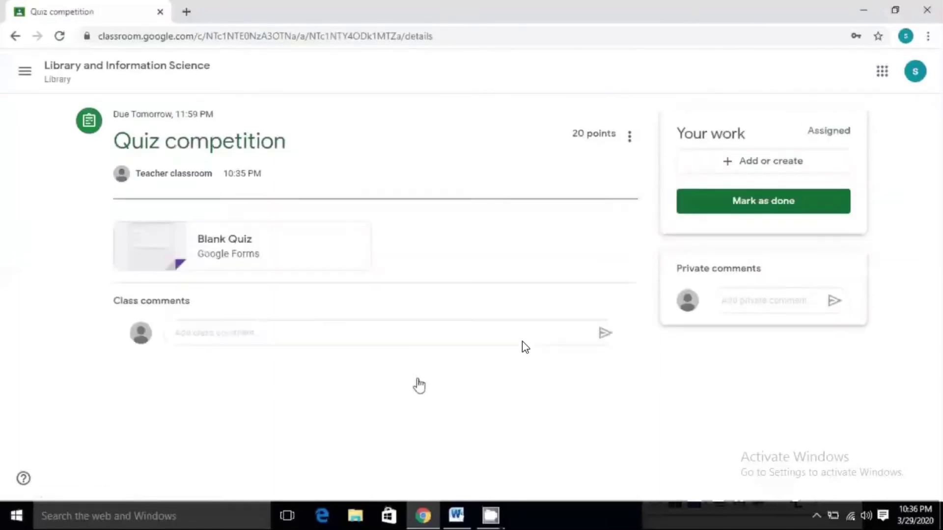
pyautogui.click(214, 267)
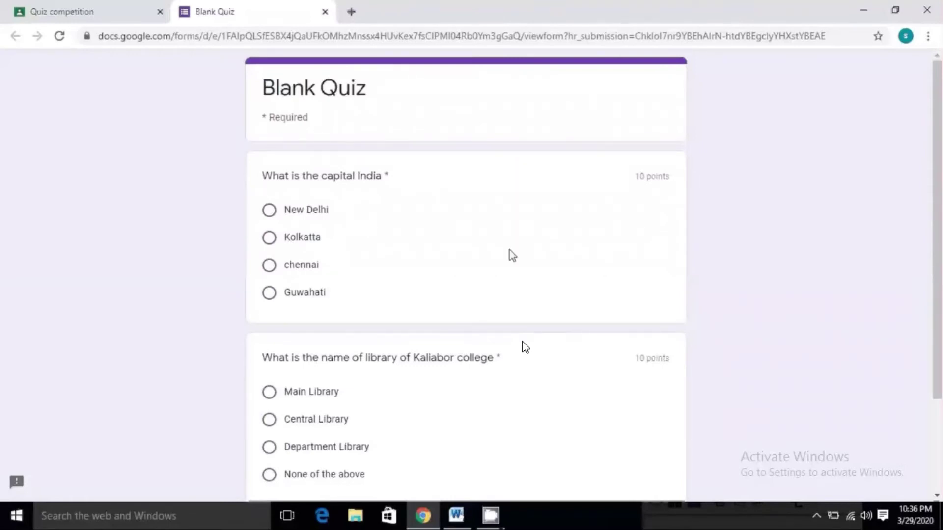
# Answer Kolkatta and Central Library, then submit the quiz.
pyautogui.scroll(-3, 510, 254)
pyautogui.scroll(3, 473, 253)
pyautogui.click(287, 239)
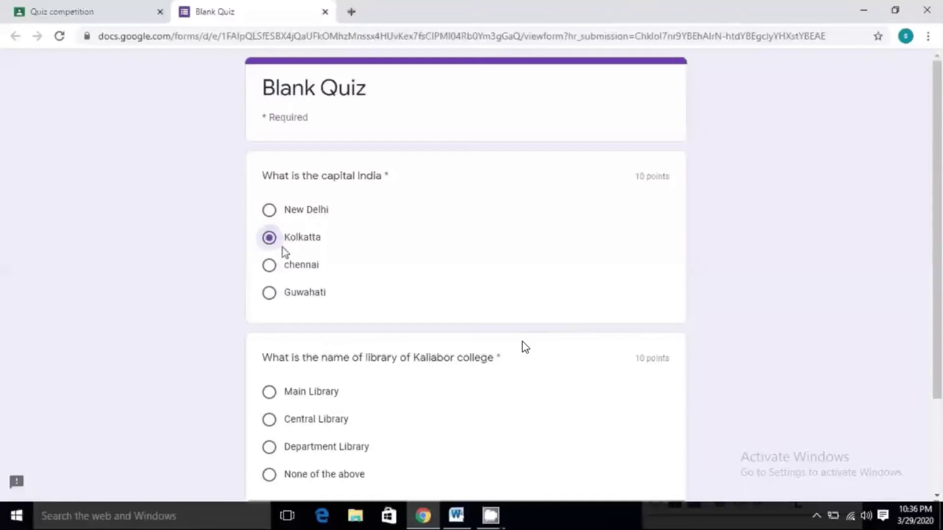
pyautogui.click(284, 429)
pyautogui.scroll(-3, 415, 408)
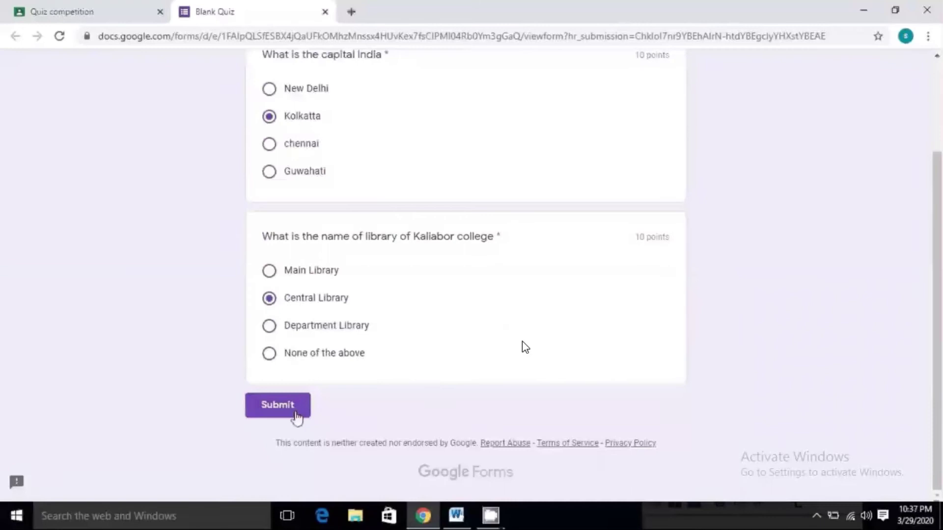
pyautogui.click(296, 413)
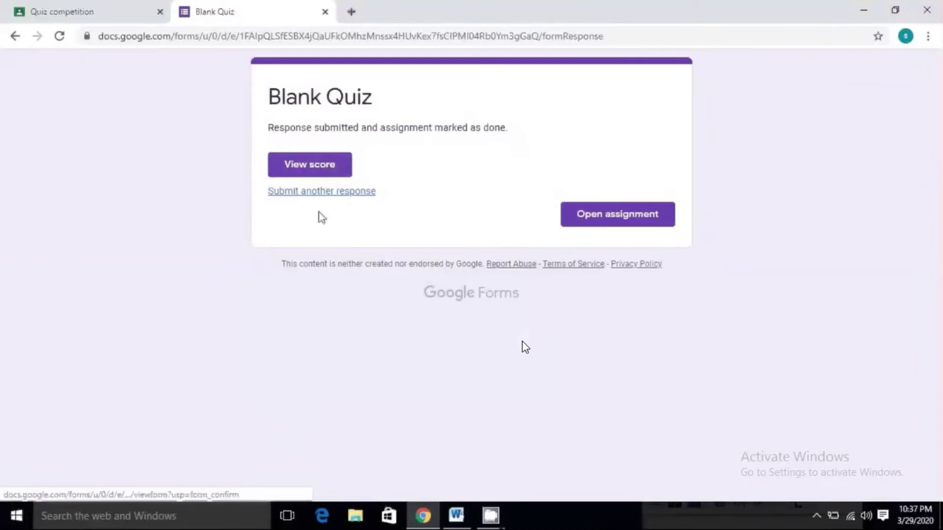
# View the 10/20 score and close the score page.
pyautogui.click(314, 170)
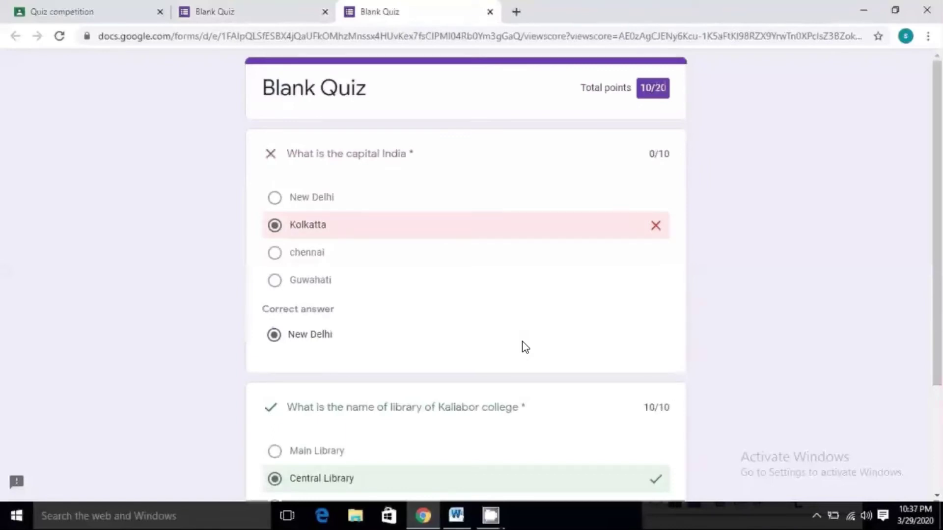
pyautogui.moveTo(673, 90); pyautogui.dragTo(632, 95)
pyautogui.scroll(-3, 524, 347)
pyautogui.scroll(3, 525, 347)
pyautogui.click(490, 12)
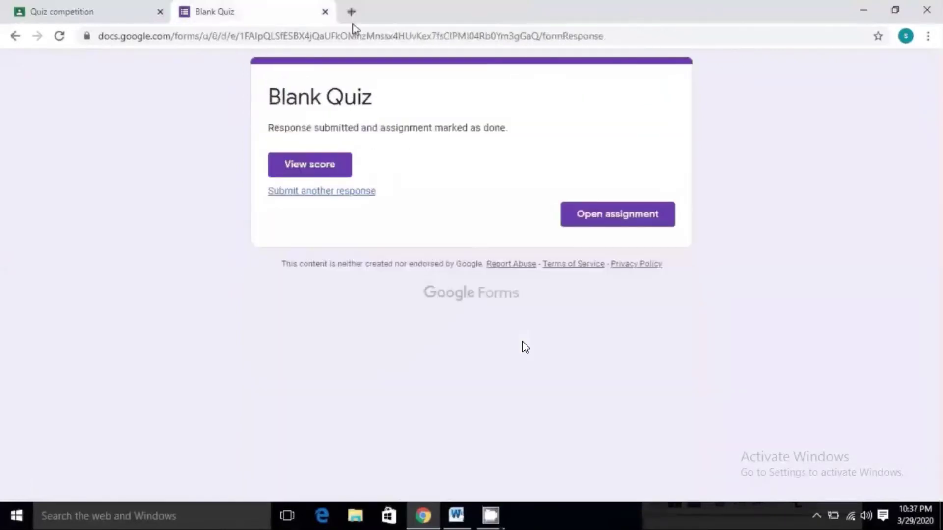
# Close the quiz page, confirm Quiz competition shows Turned in, and sign out of the student account.
pyautogui.click(325, 12)
pyautogui.click(915, 73)
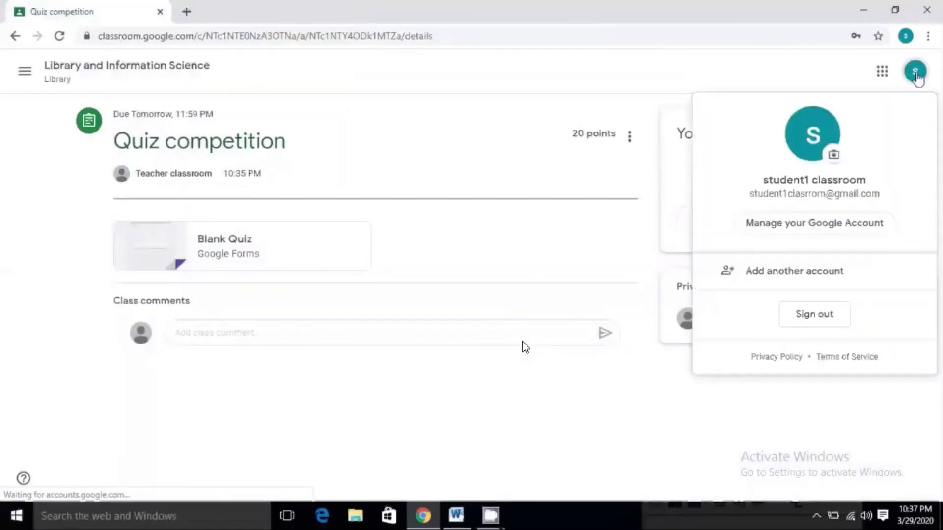
pyautogui.click(571, 173)
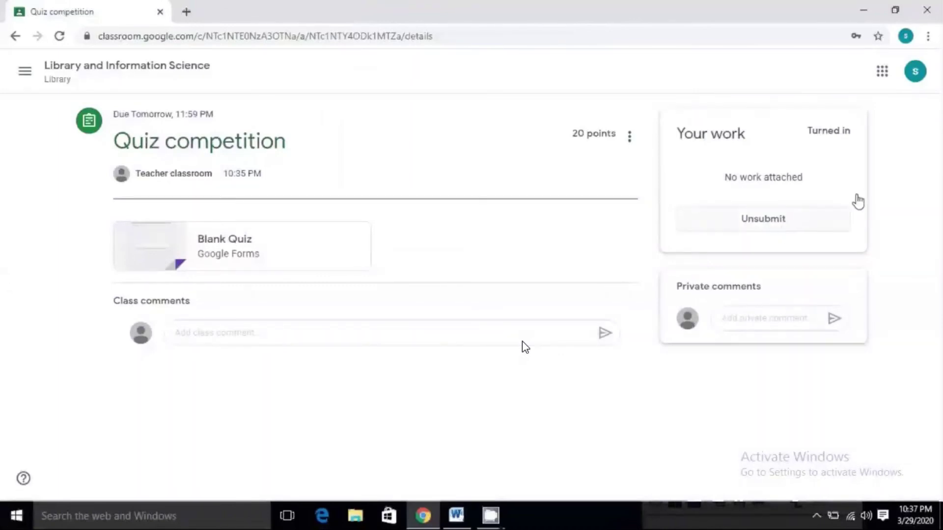
pyautogui.click(914, 73)
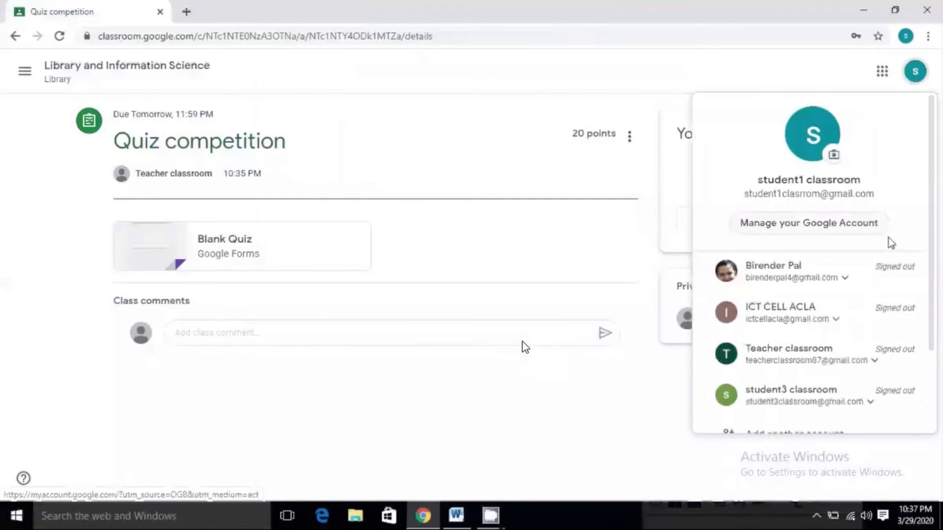
pyautogui.scroll(-3, 878, 244)
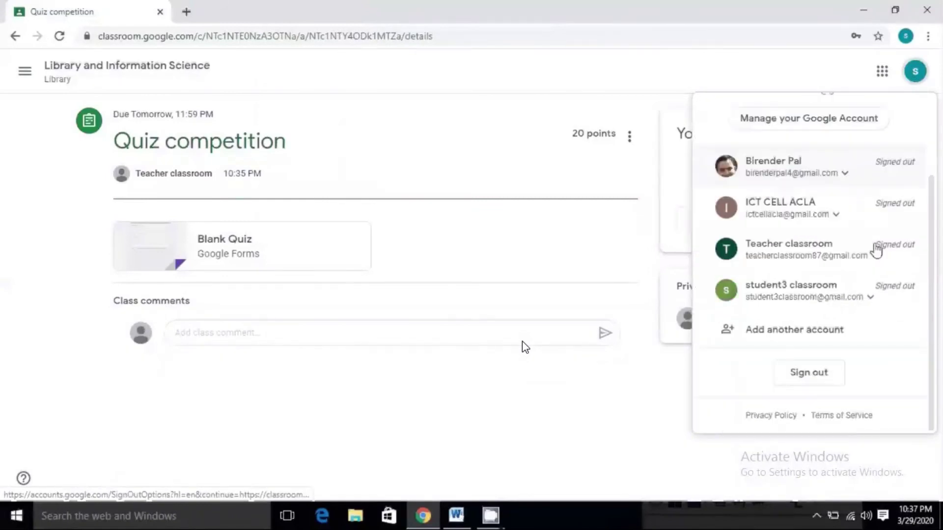
pyautogui.click(829, 382)
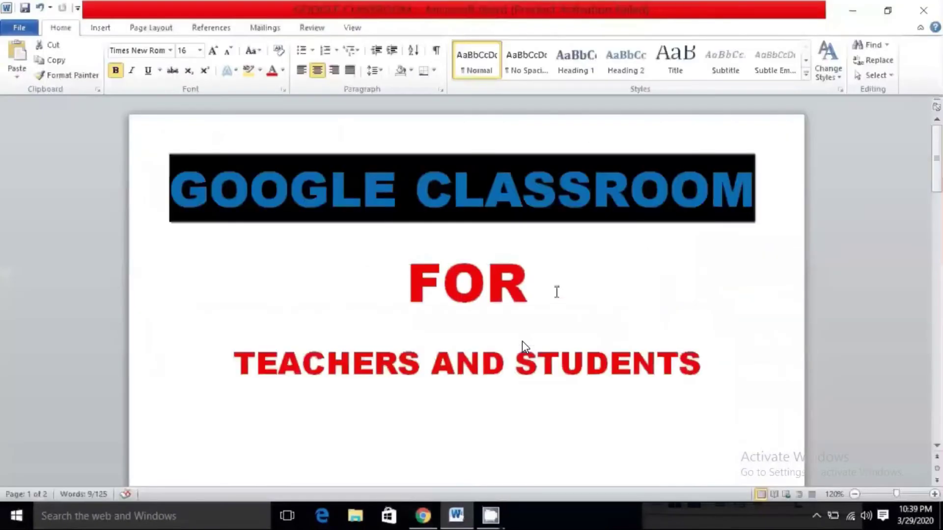
# In the Word steps list, select the first step, 'Teacher must have a Gmail account'.
pyautogui.scroll(-8, 557, 292)
pyautogui.scroll(-3, 559, 288)
pyautogui.moveTo(559, 288); pyautogui.dragTo(378, 289)
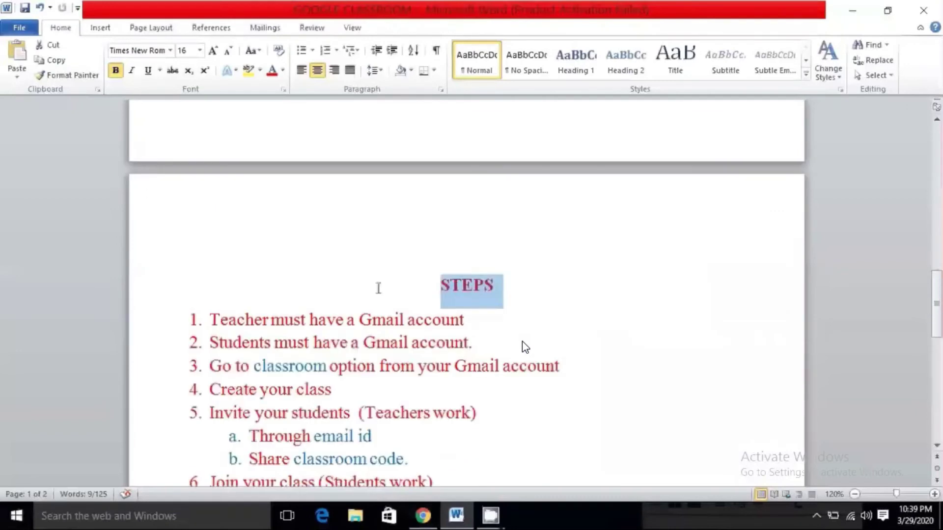
pyautogui.moveTo(472, 320); pyautogui.dragTo(233, 339)
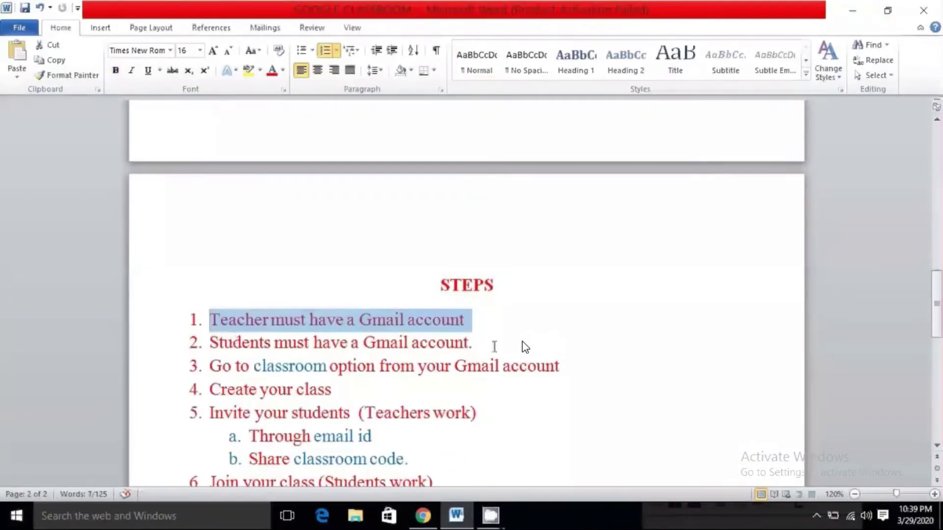
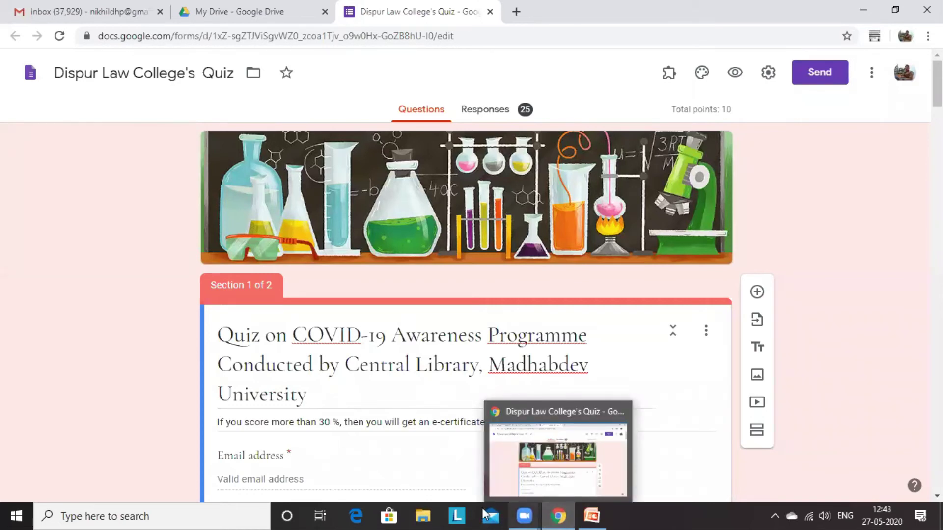
pyautogui.moveTo(520, 501)
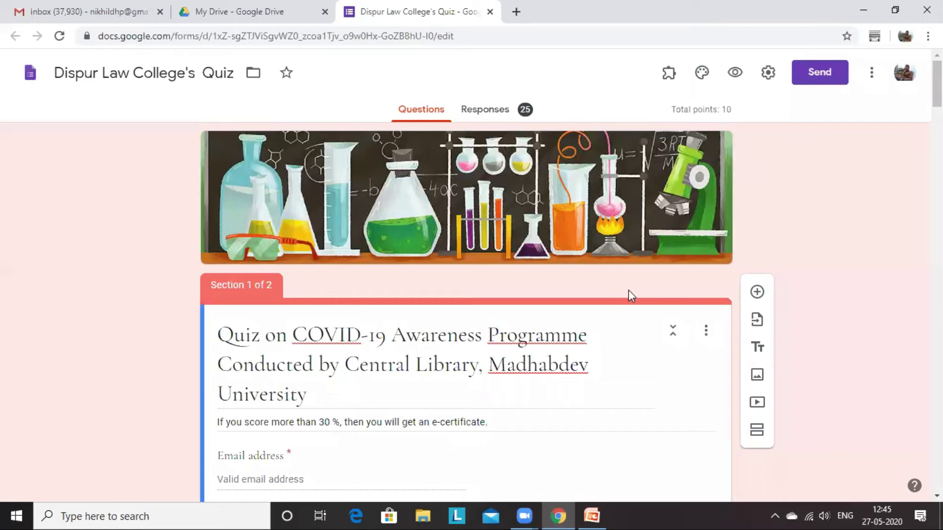
pyautogui.scroll(-1, 584, 300)
pyautogui.scroll(-2, 582, 303)
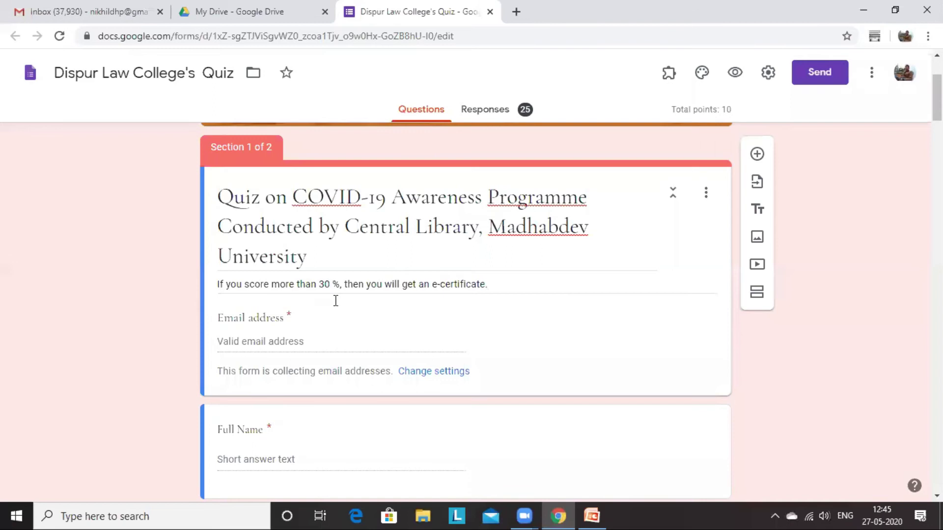
pyautogui.scroll(-2, 333, 301)
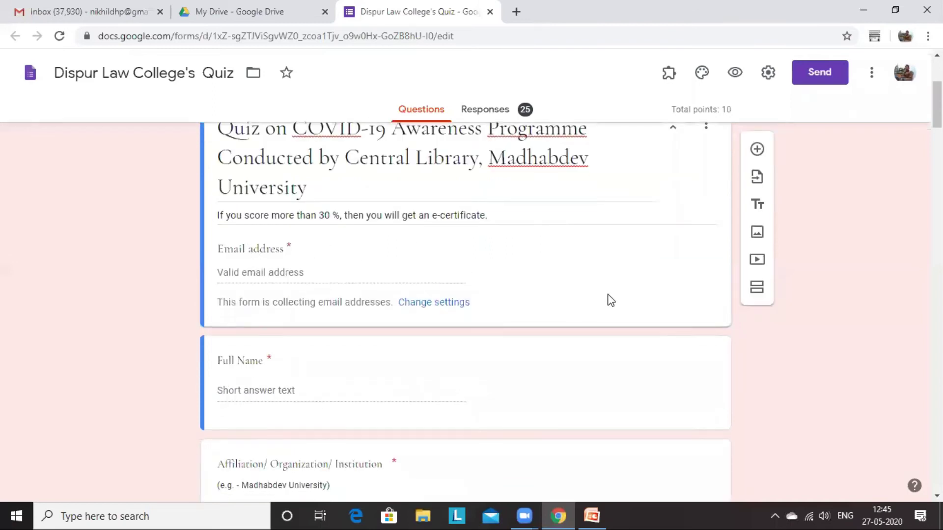
pyautogui.scroll(-5, 368, 277)
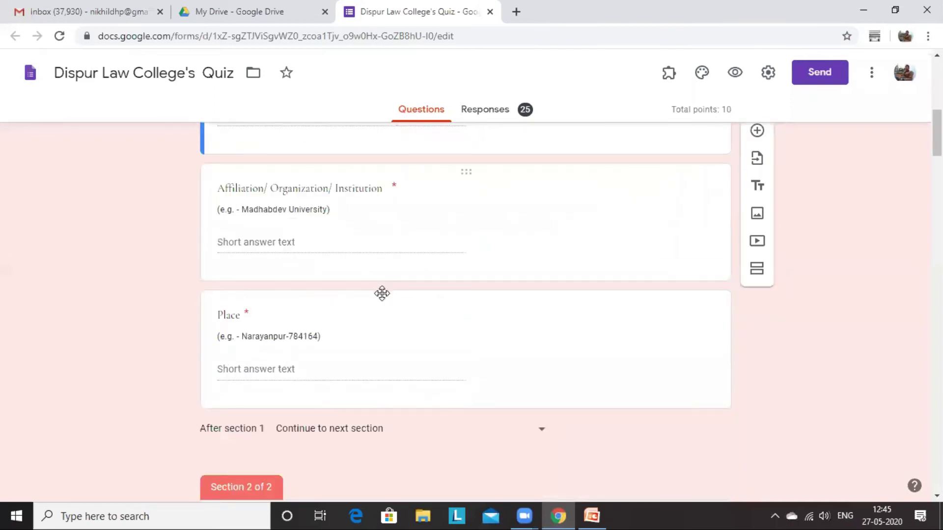
pyautogui.scroll(-3, 381, 293)
pyautogui.scroll(-7, 398, 300)
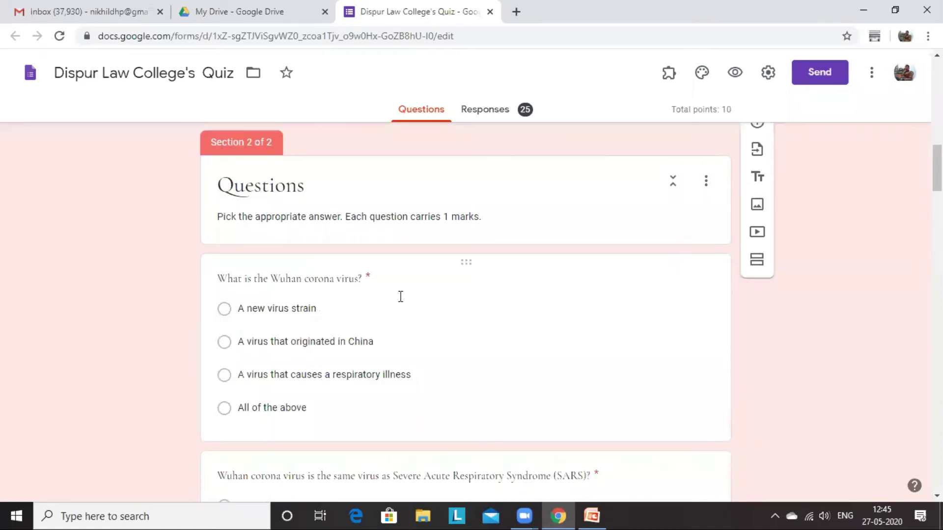
pyautogui.scroll(4, 503, 177)
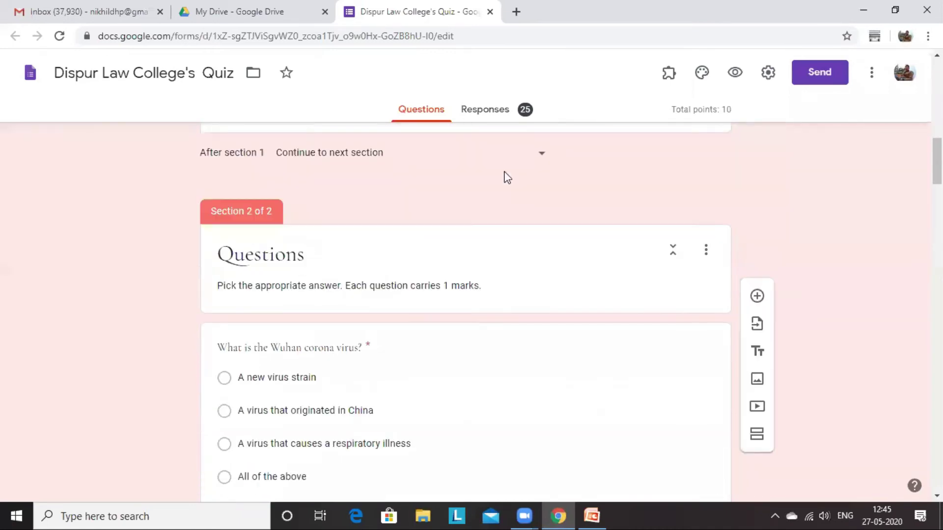
pyautogui.scroll(7, 511, 123)
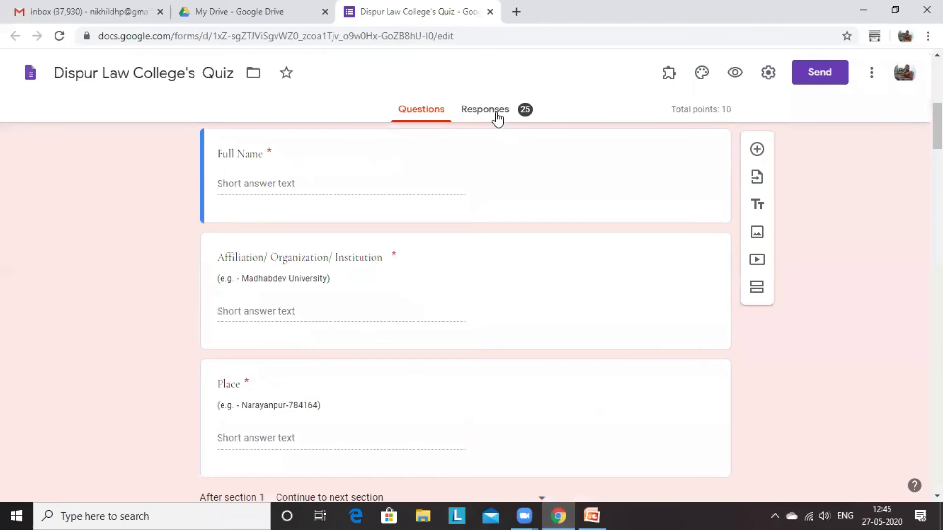
# Review the 25-response summary with points distribution, two frequently missed questions and scores out of 10.
pyautogui.click(496, 117)
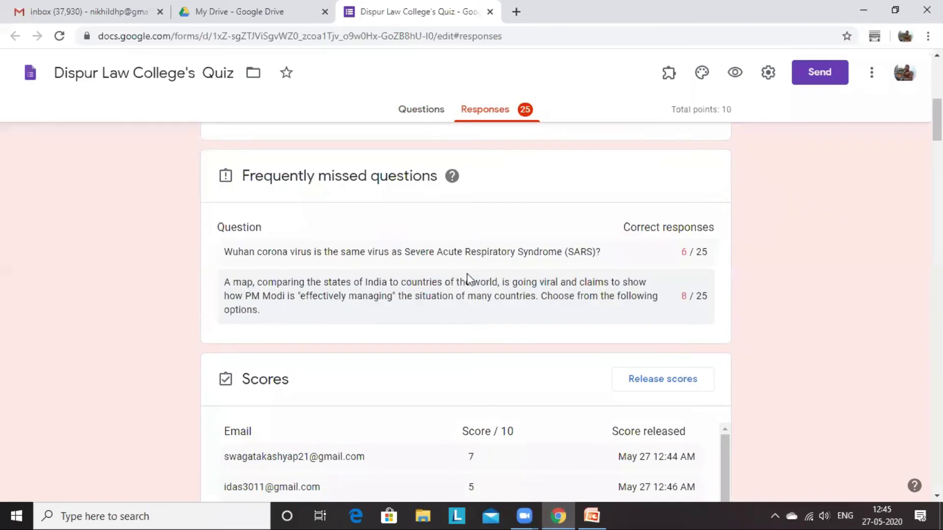
pyautogui.scroll(3, 469, 284)
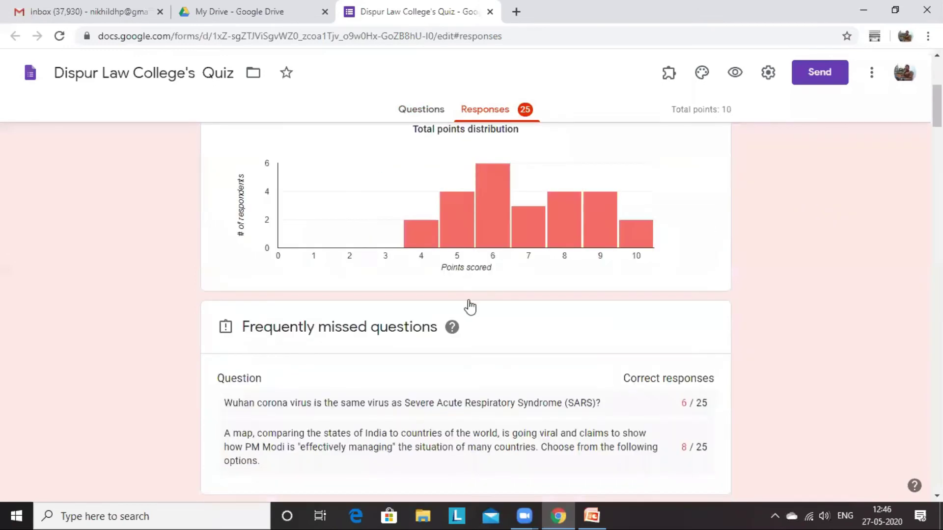
pyautogui.scroll(-8, 469, 309)
pyautogui.scroll(5, 532, 335)
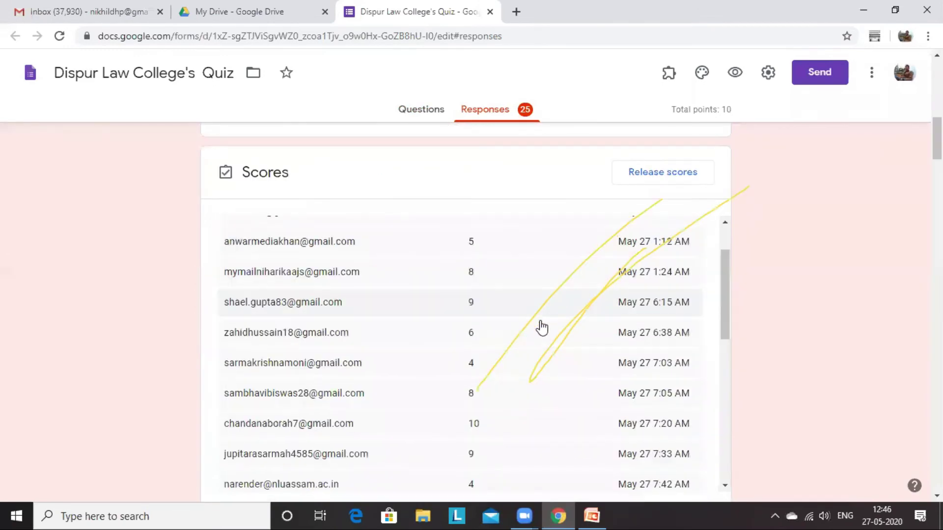
pyautogui.scroll(2, 541, 322)
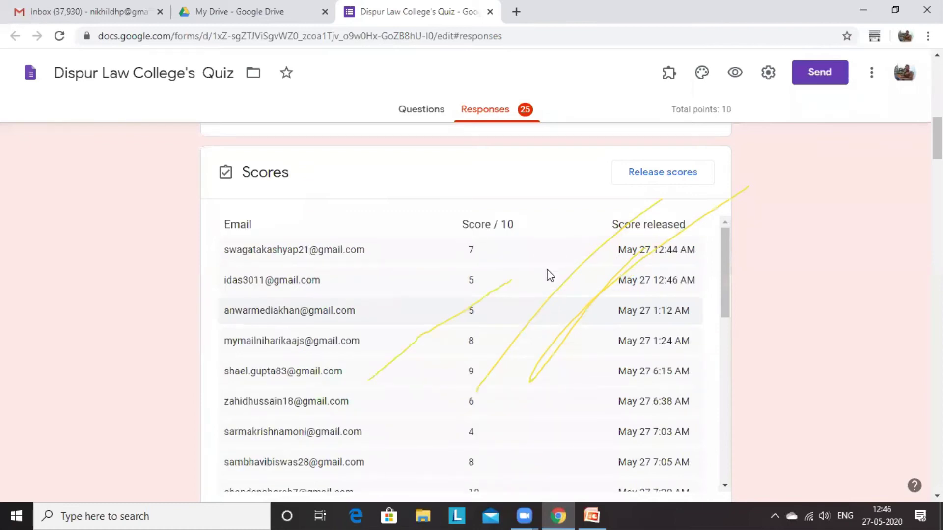
pyautogui.scroll(10, 585, 304)
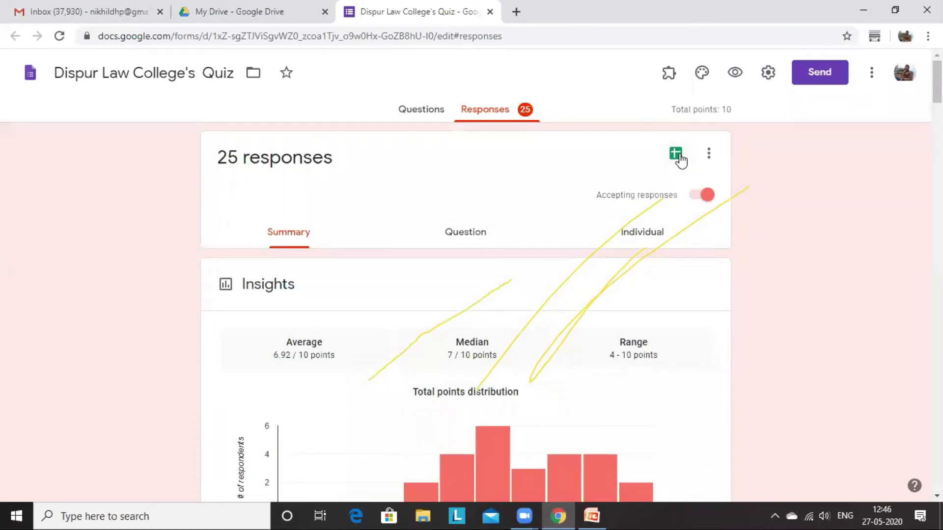
# Open the linked 'Copy of Blank Quiz (Responses)' spreadsheet and browse each submission's timestamp, score and answers.
pyautogui.click(676, 154)
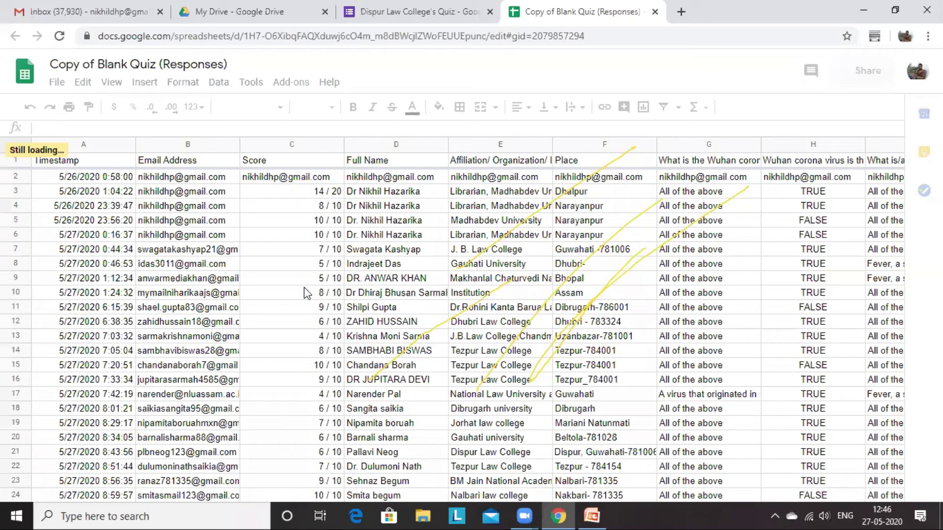
pyautogui.scroll(-2, 305, 288)
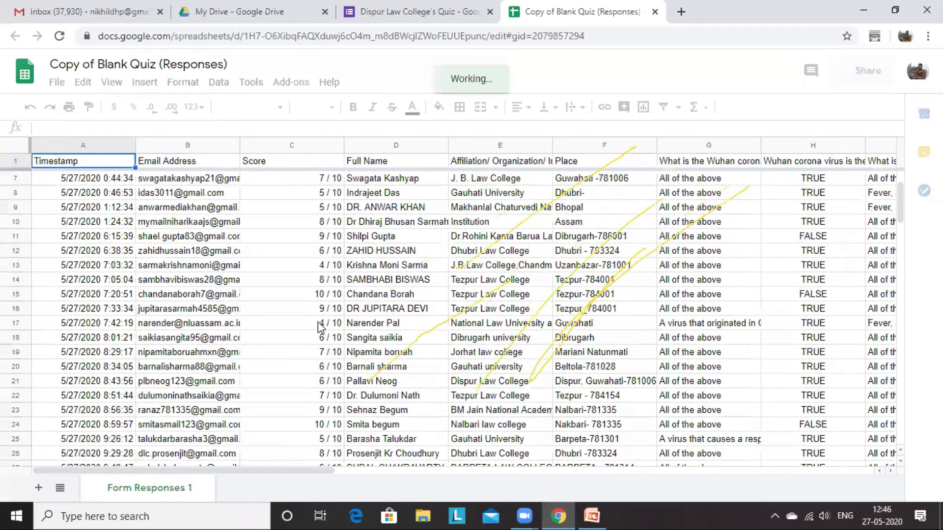
pyautogui.scroll(-3, 333, 308)
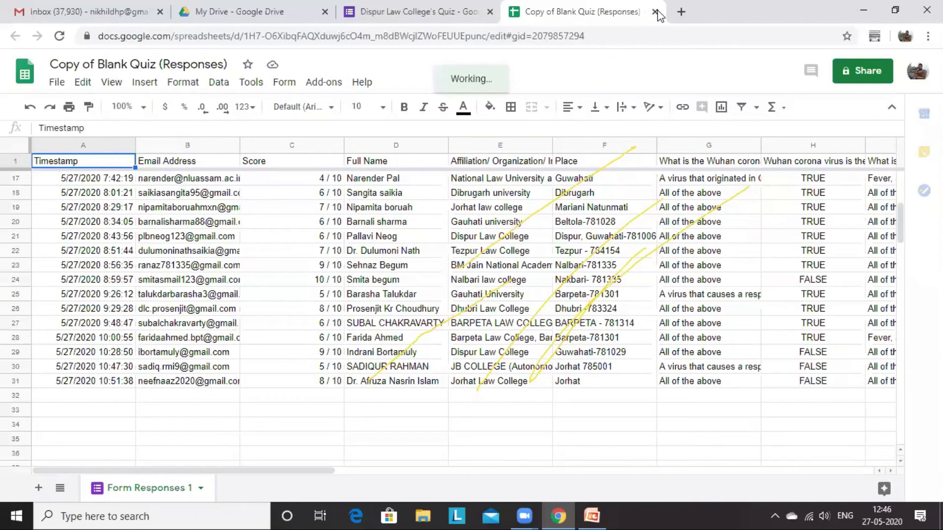
# Close the spreadsheet, My Drive and quiz tabs, then launch Google Drive from the Google apps menu.
pyautogui.click(656, 11)
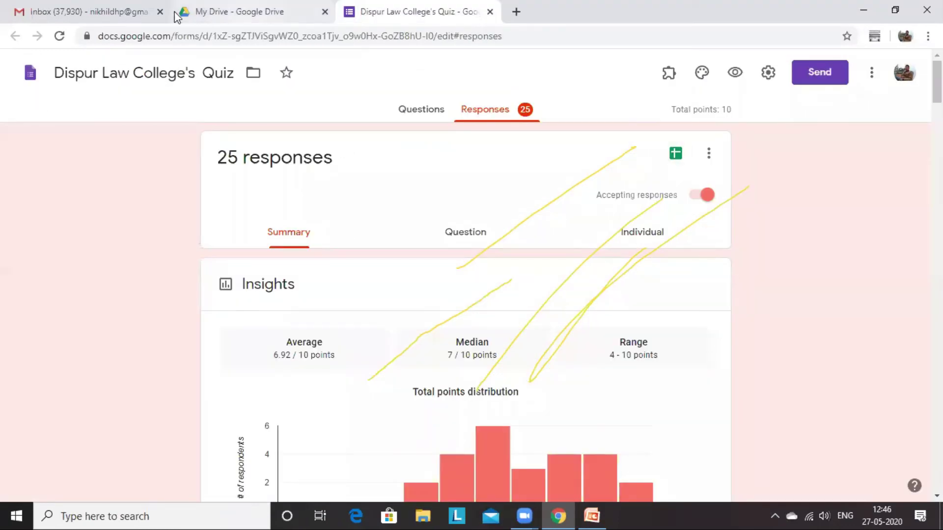
pyautogui.click(135, 16)
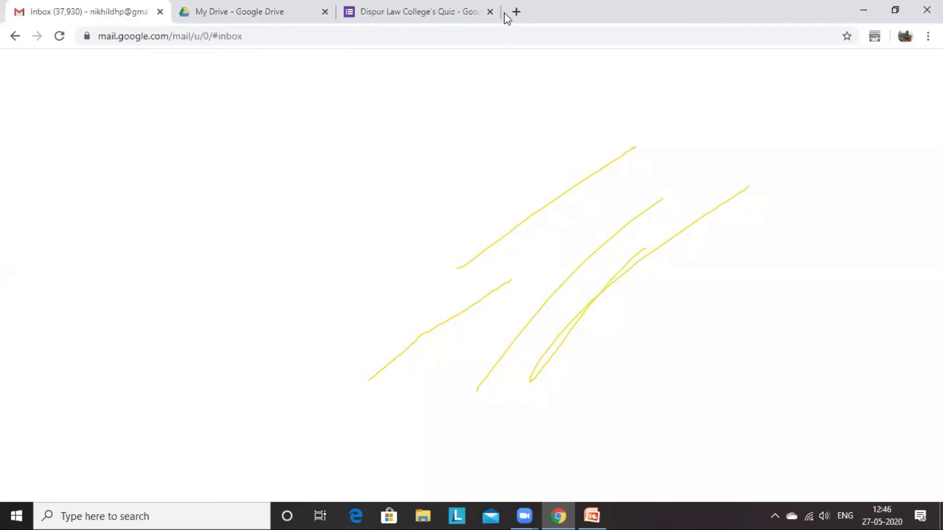
pyautogui.click(324, 11)
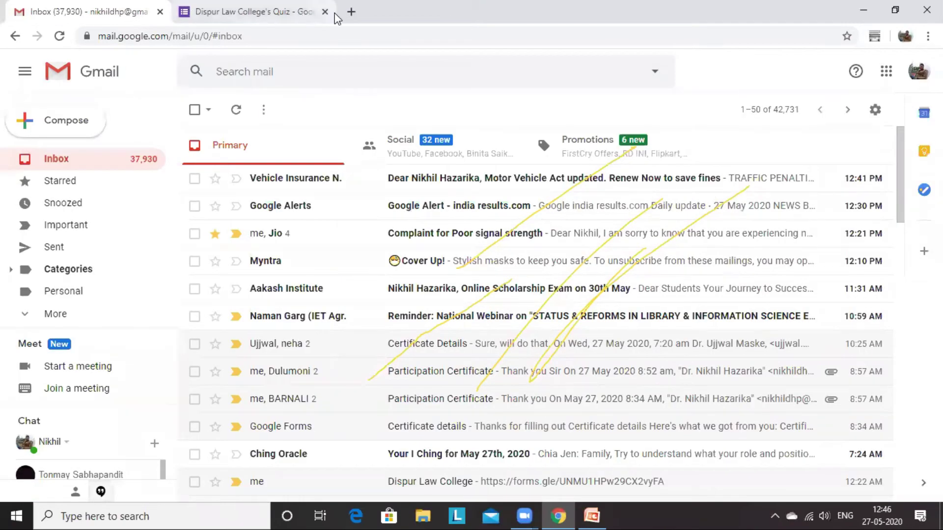
pyautogui.click(324, 11)
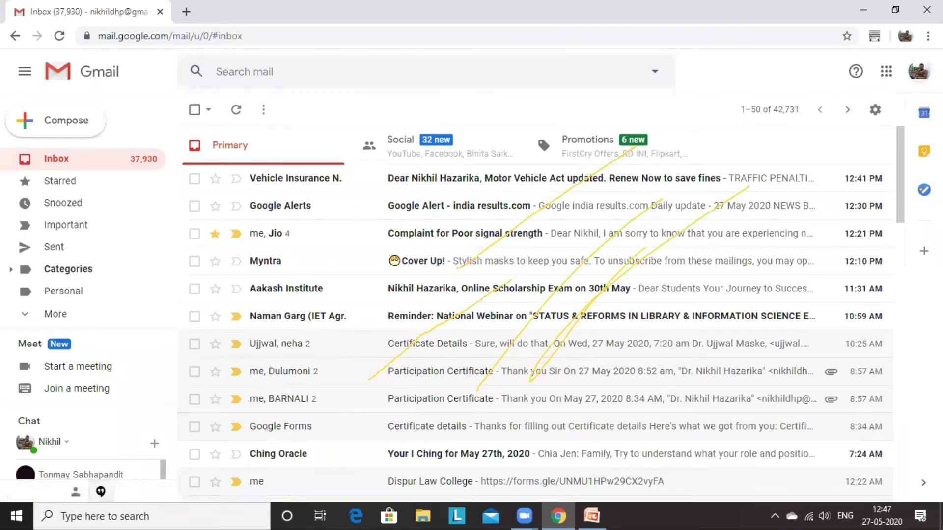
pyautogui.click(888, 73)
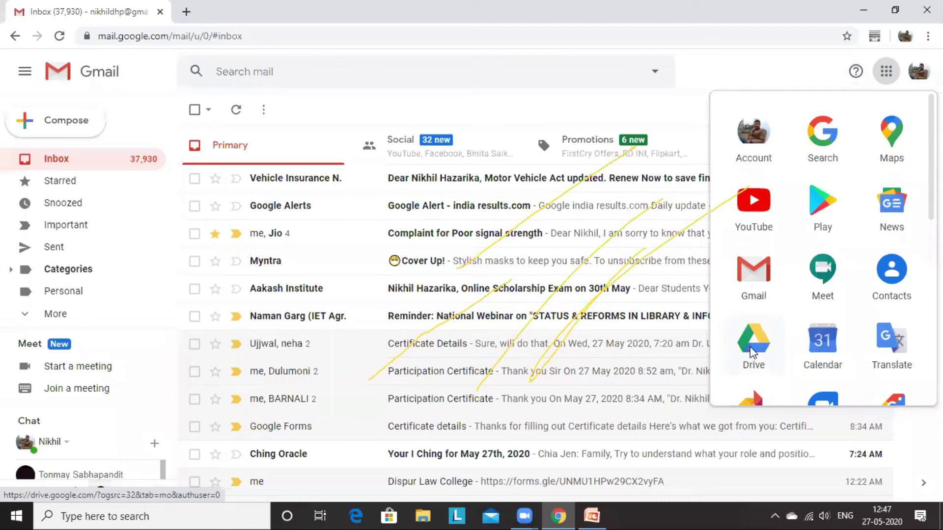
pyautogui.click(751, 351)
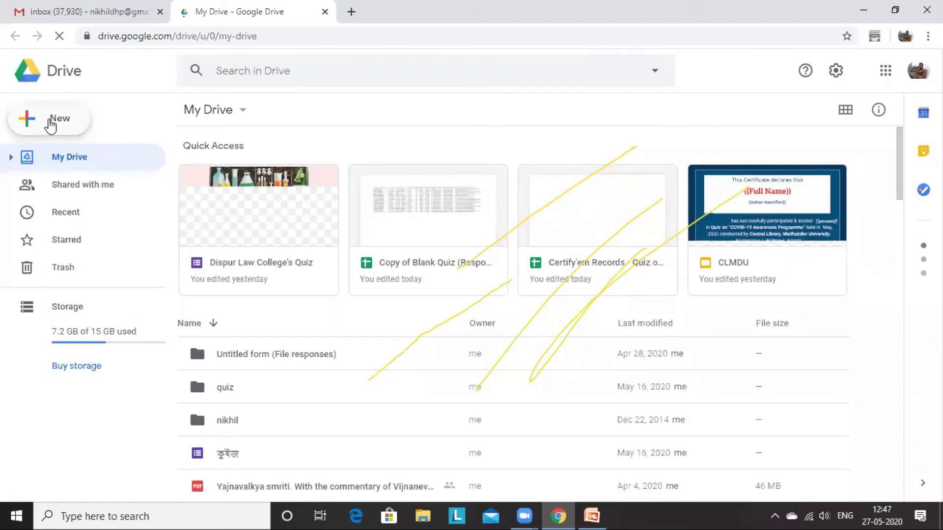
# Create a blank form from Drive's New > More > Google Forms menu.
pyautogui.click(50, 125)
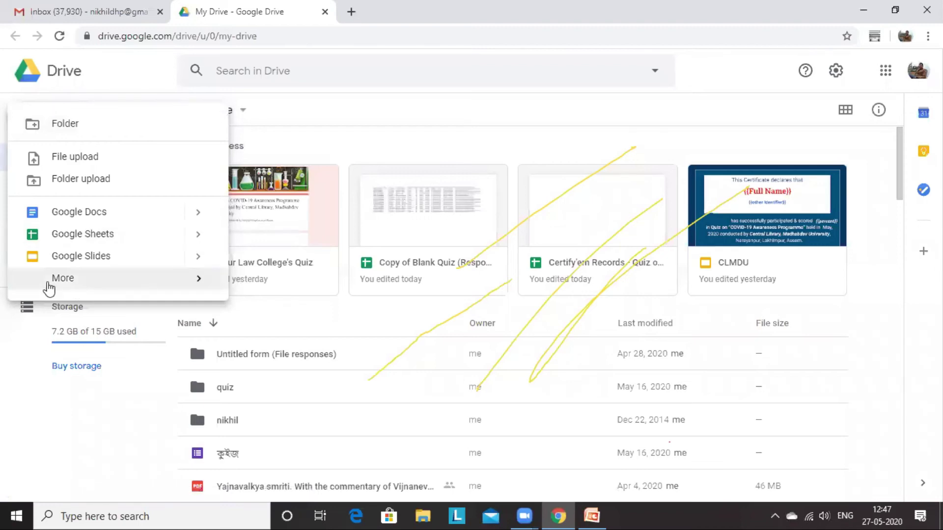
pyautogui.moveTo(198, 285)
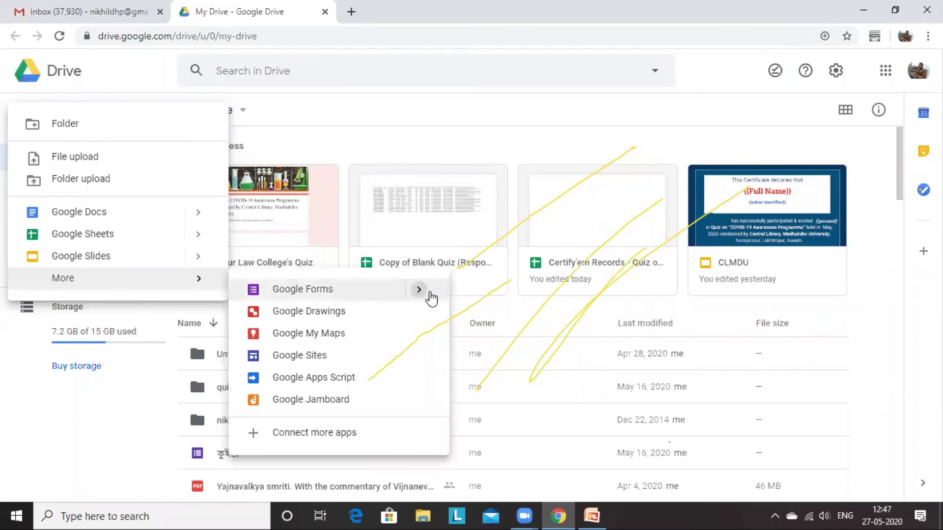
pyautogui.moveTo(507, 307)
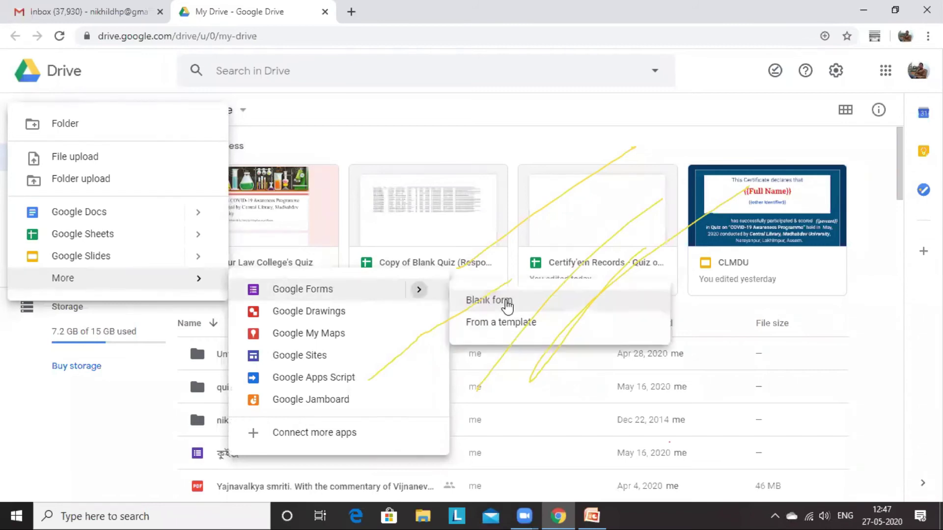
pyautogui.click(507, 307)
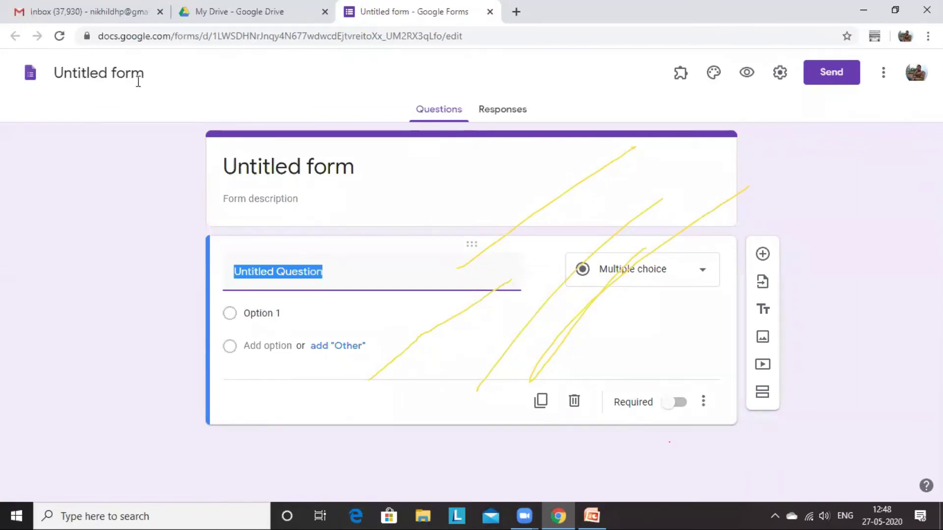
# Rename the Untitled form to 'Test for paper I : II semester'.
pyautogui.click(77, 73)
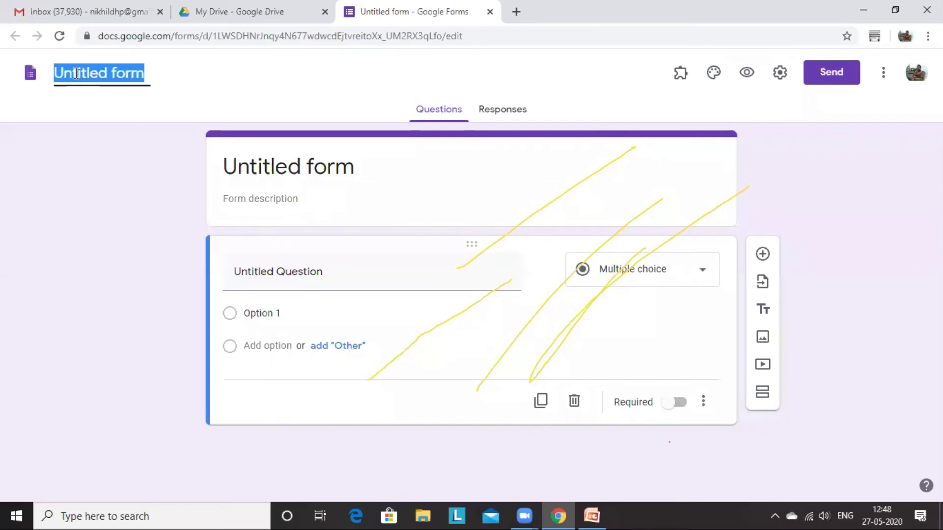
pyautogui.write('Test')
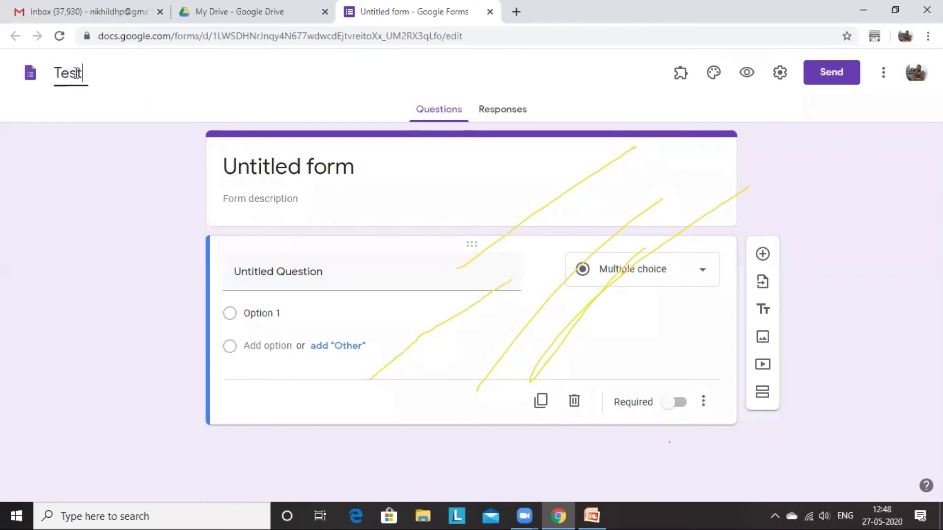
pyautogui.write(' for pa')
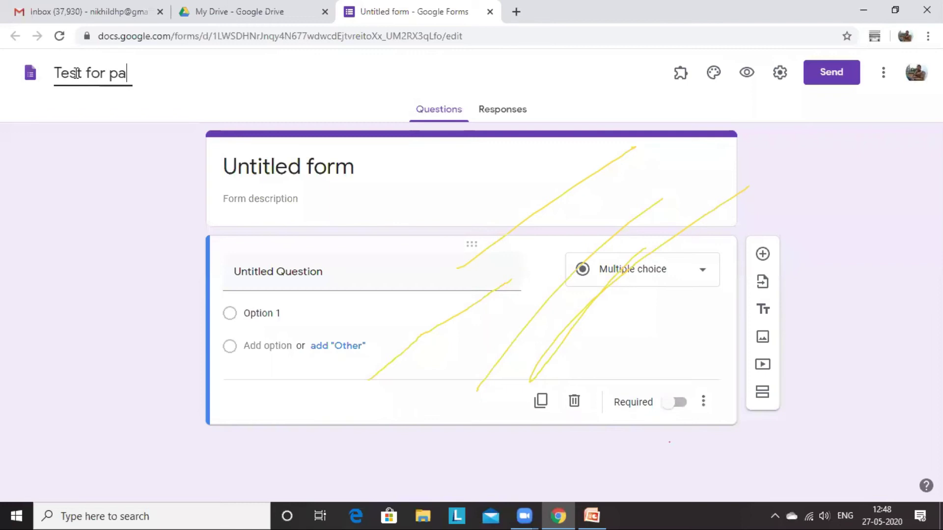
pyautogui.write('per I : II')
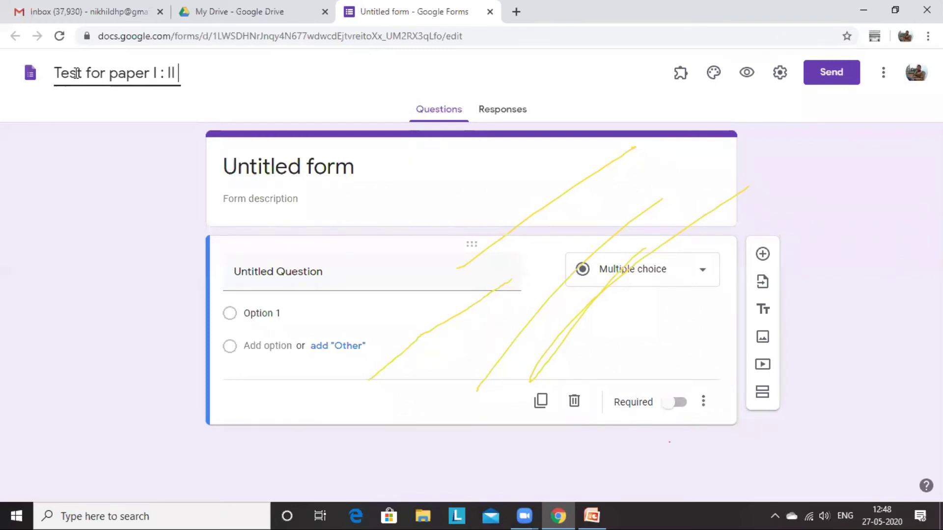
pyautogui.write(' semester')
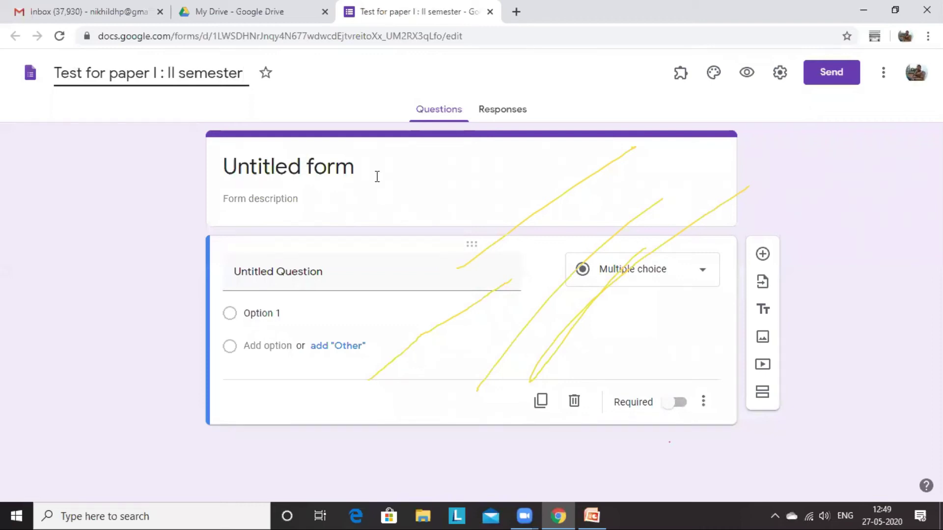
pyautogui.click(588, 176)
pyautogui.click(588, 175)
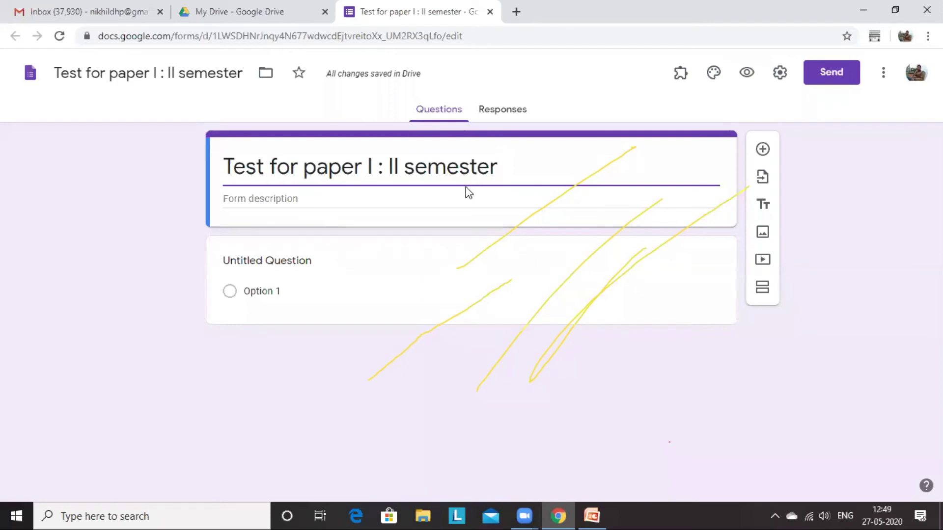
pyautogui.click(277, 195)
# Enter the form description 'MCQ based Exam. Total marks : 20, Time: 30 minutes'.
pyautogui.click(276, 194)
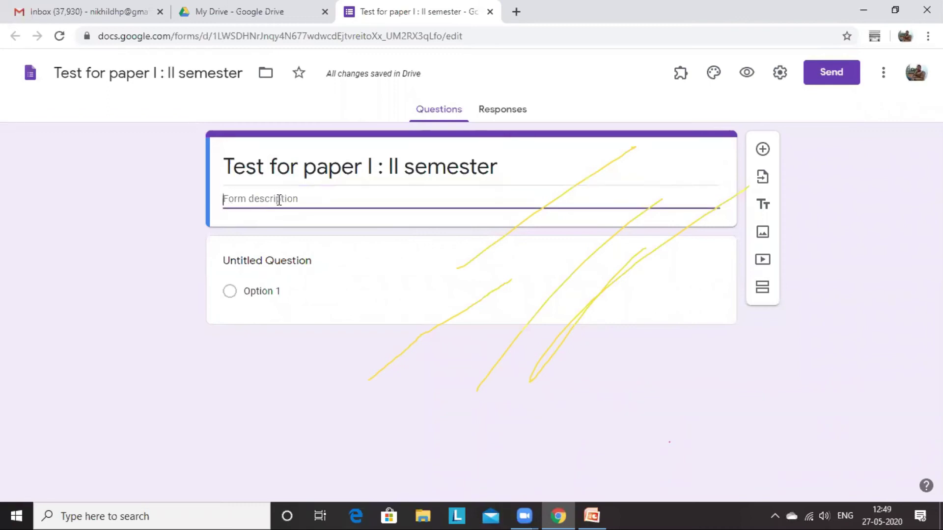
pyautogui.write('MCQ based')
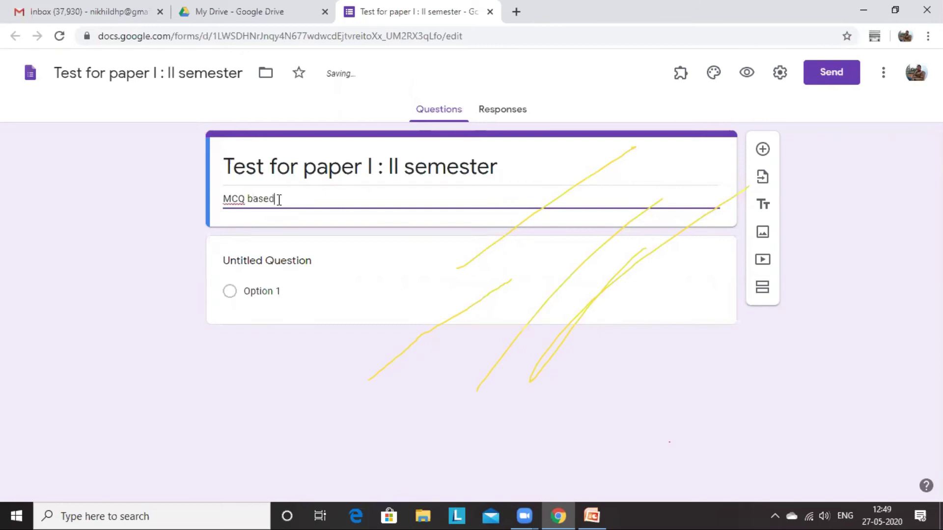
pyautogui.write(' Exam.')
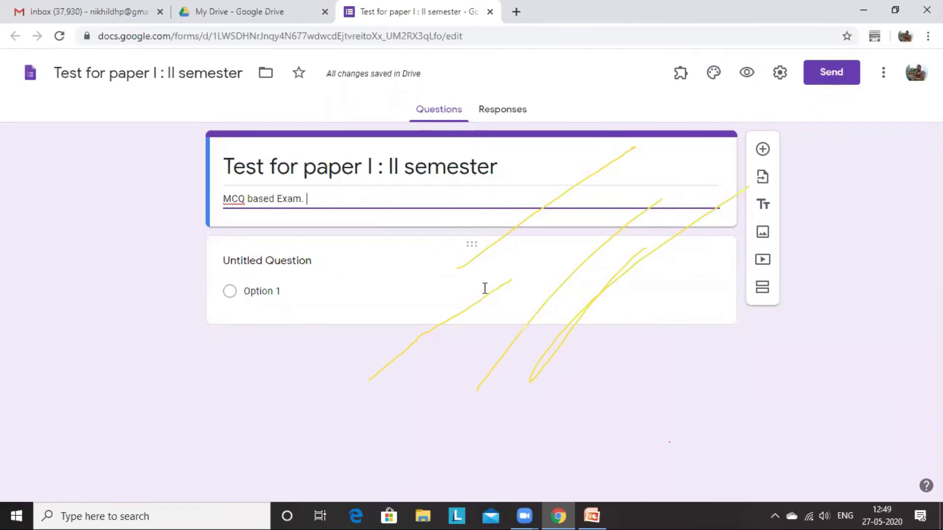
pyautogui.write('To')
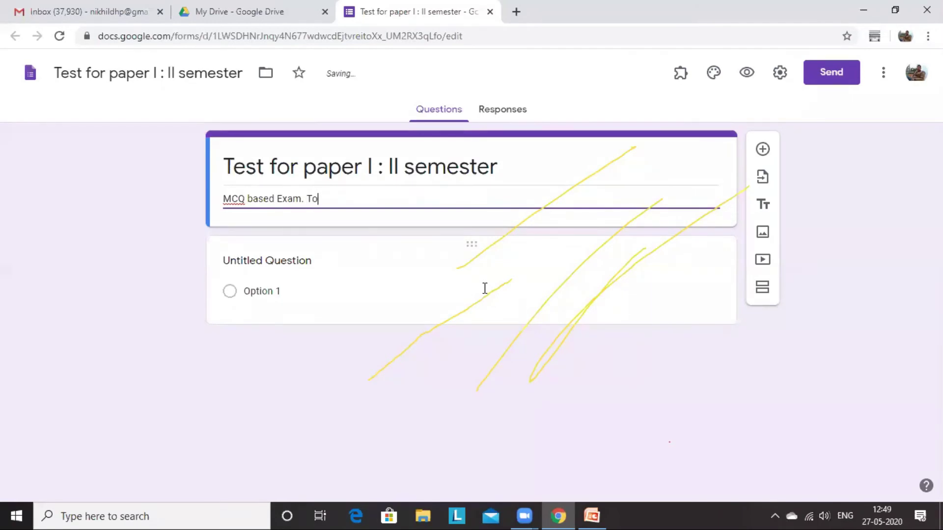
pyautogui.write('tal marks : 20, Time')
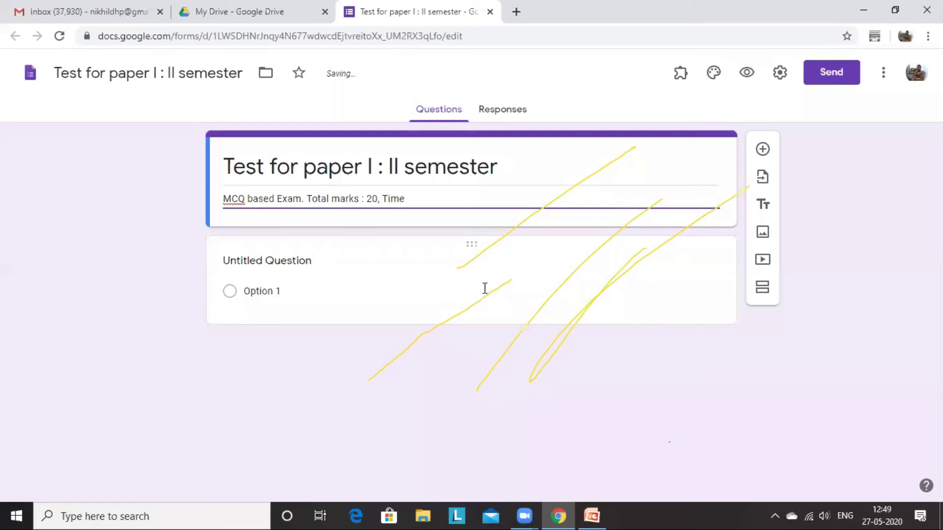
pyautogui.write(': 30 minutes')
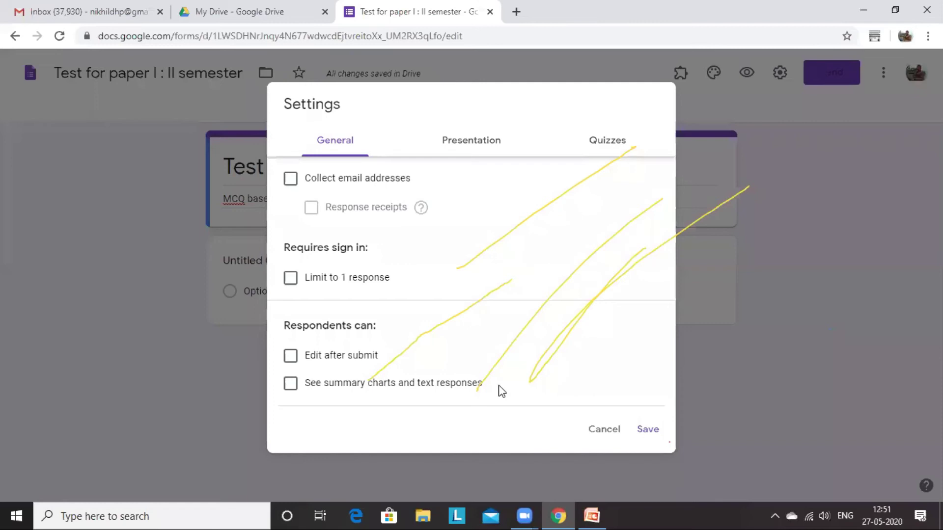
pyautogui.click(835, 194)
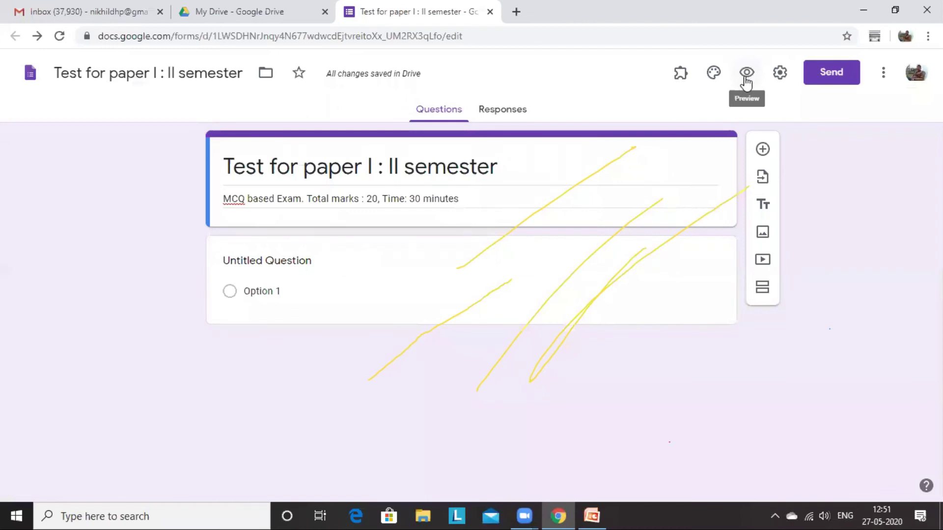
# Set the theme's header image to the colourful jelly beans picture.
pyautogui.click(715, 82)
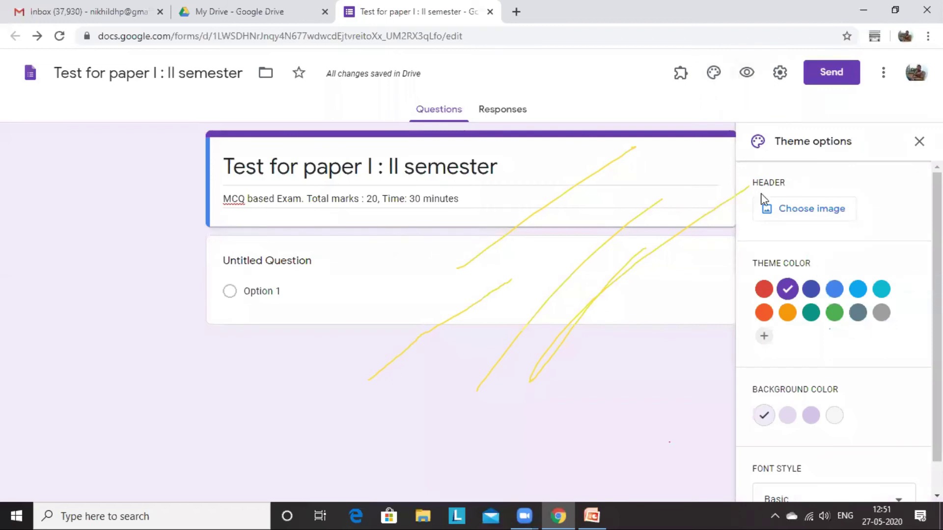
pyautogui.click(812, 208)
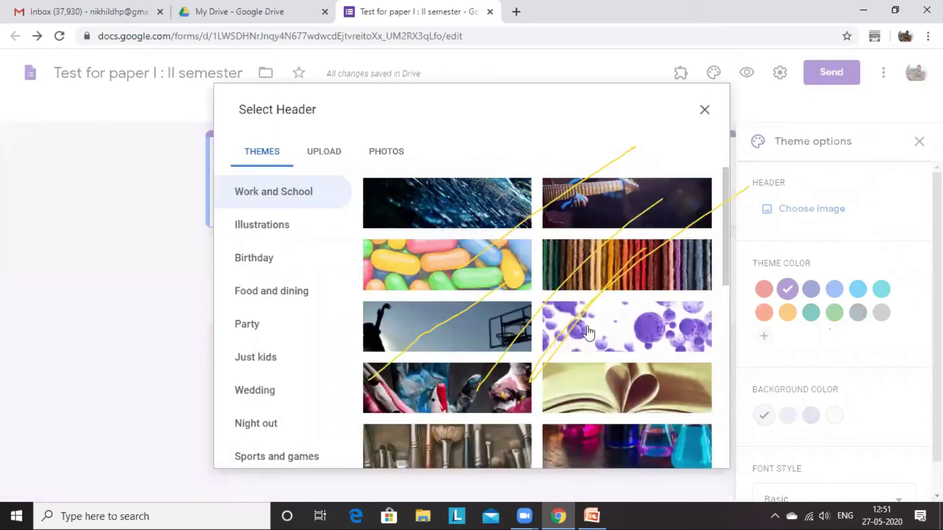
pyautogui.click(450, 269)
pyautogui.click(697, 448)
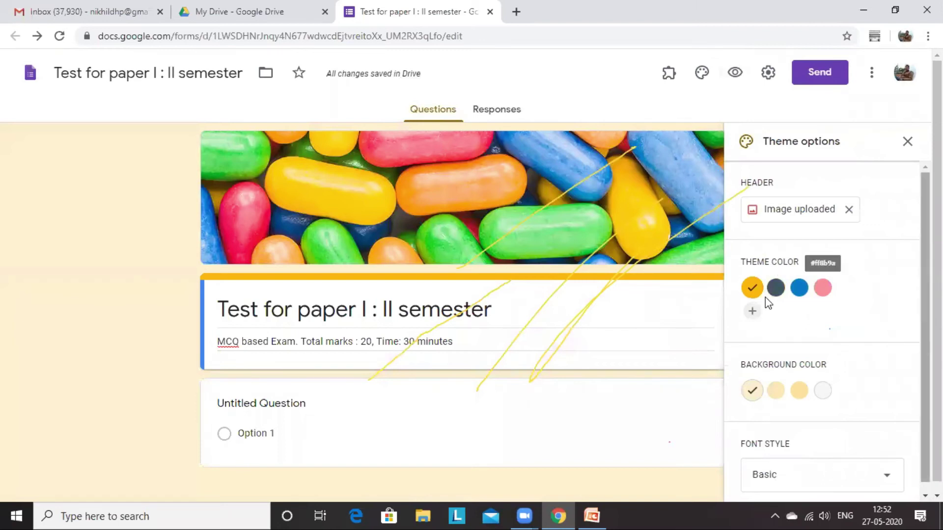
# Switch the theme colour to blue and the font style to Formal.
pyautogui.scroll(-1, 765, 297)
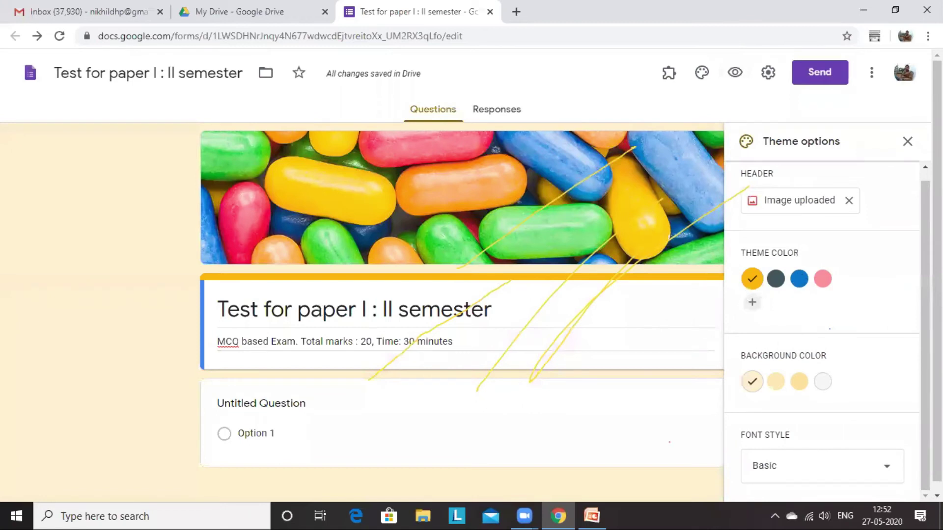
pyautogui.click(800, 279)
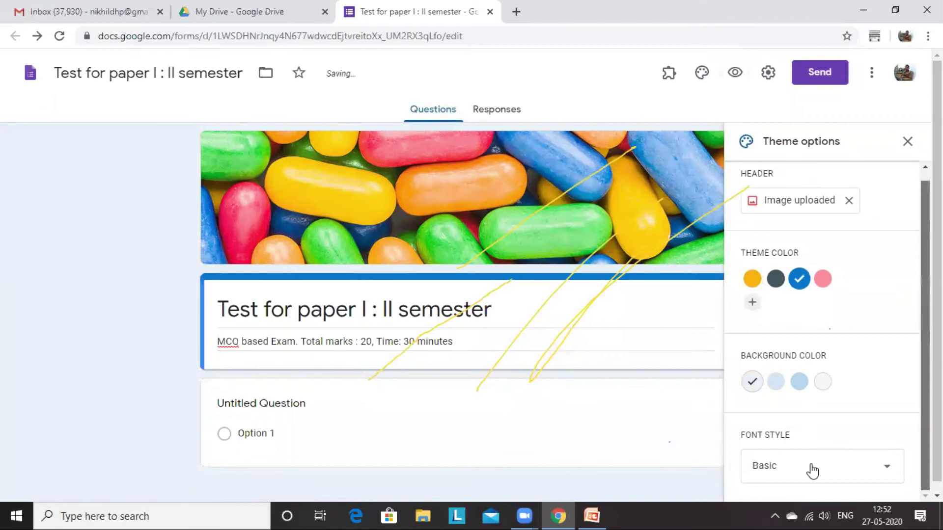
pyautogui.scroll(-1, 877, 473)
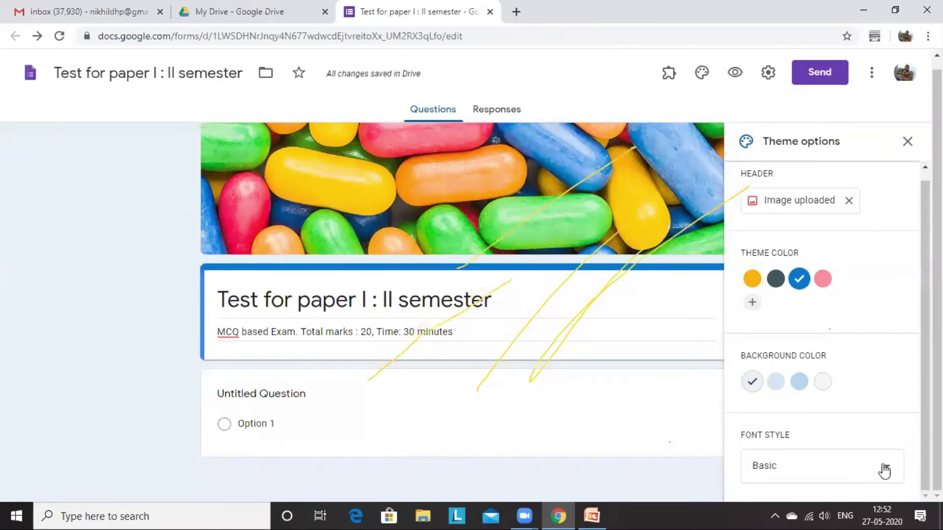
pyautogui.click(767, 464)
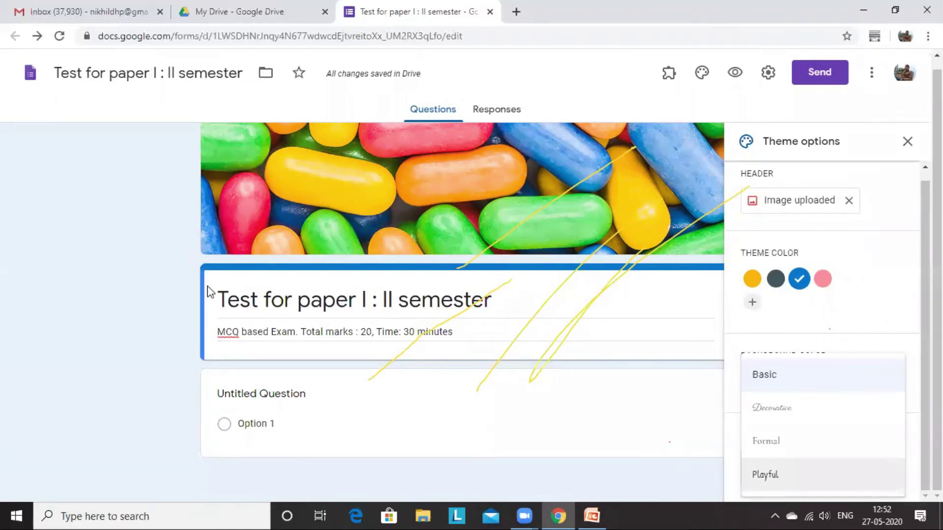
pyautogui.press('Return')
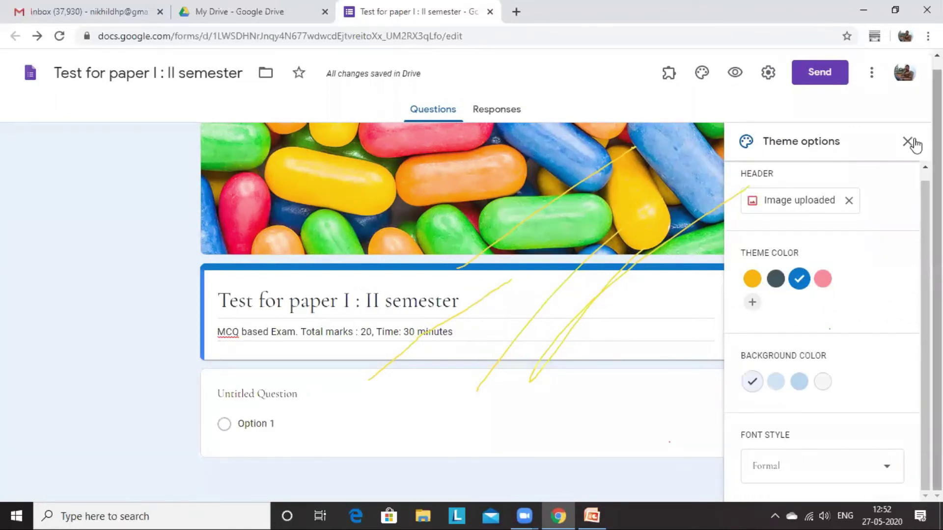
pyautogui.click(446, 180)
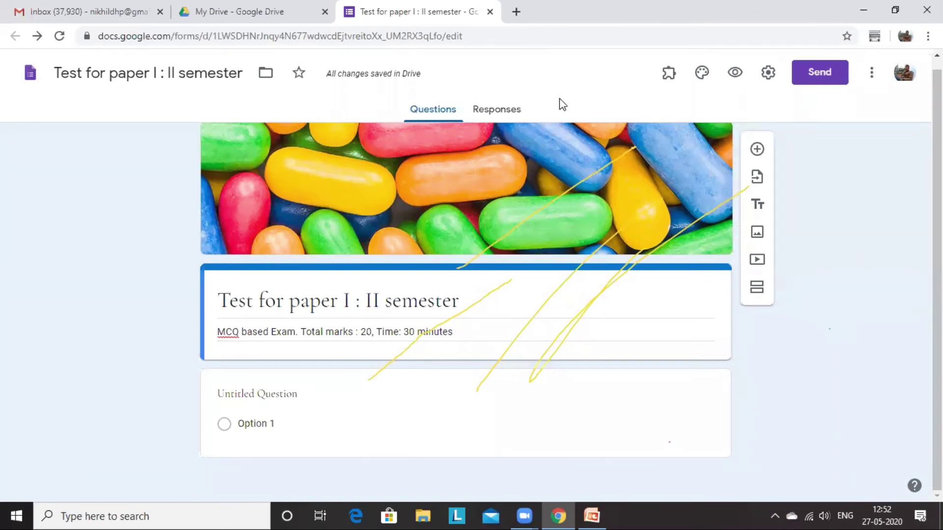
# Open the form's Settings and switch to the Presentation options.
pyautogui.click(768, 74)
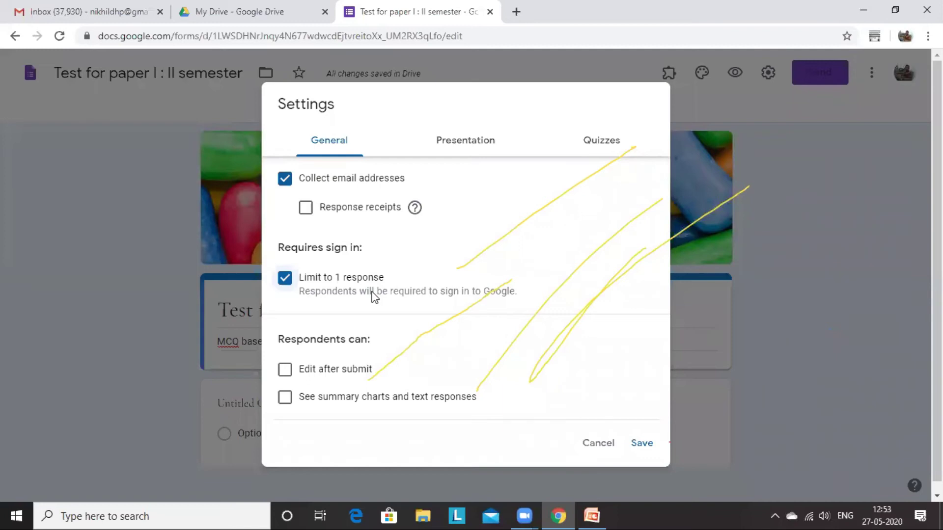
pyautogui.click(483, 146)
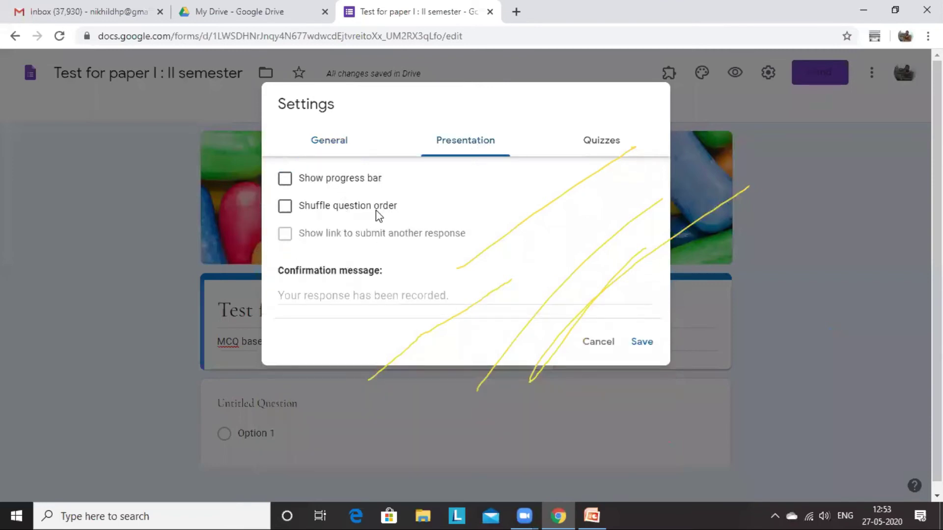
# Turn on 'Shuffle question order', then move to the Quizzes settings.
pyautogui.click(290, 214)
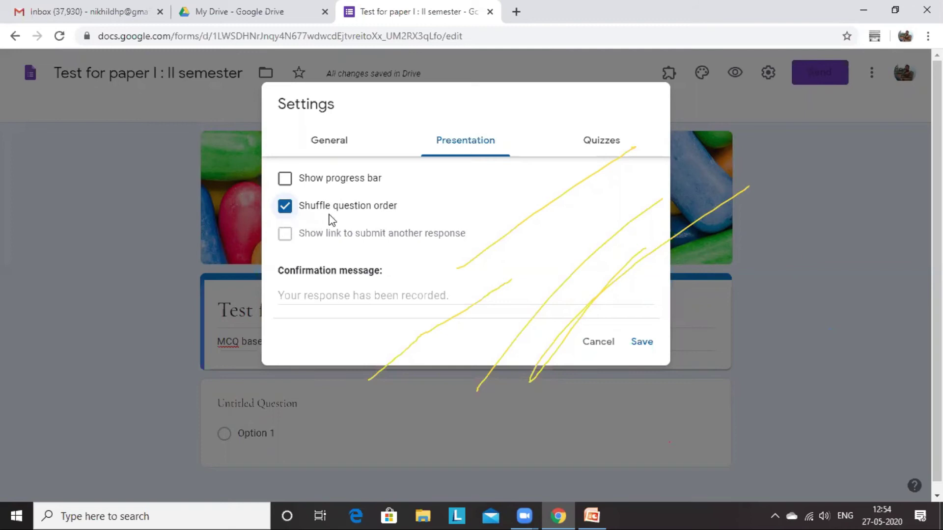
pyautogui.click(599, 148)
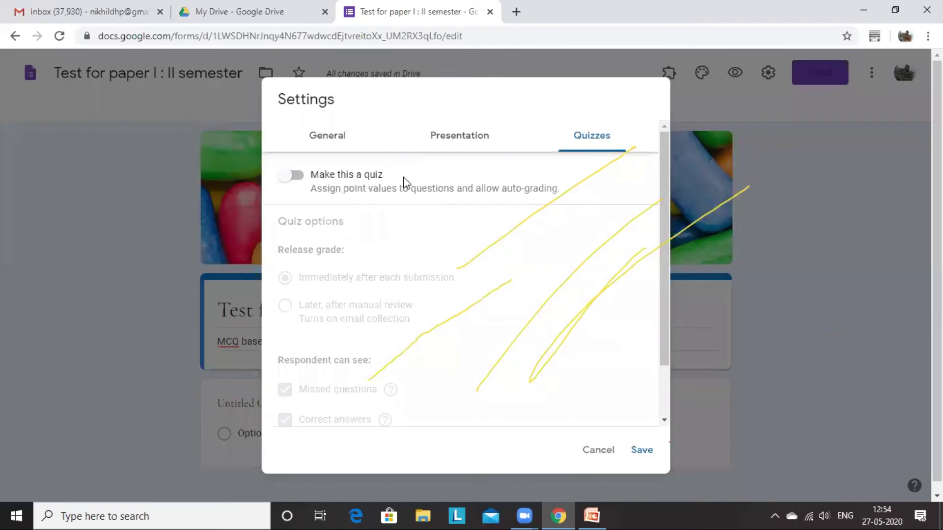
# Turn on quiz mode, release grades after manual review, and untick 'Correct answers'.
pyautogui.click(297, 176)
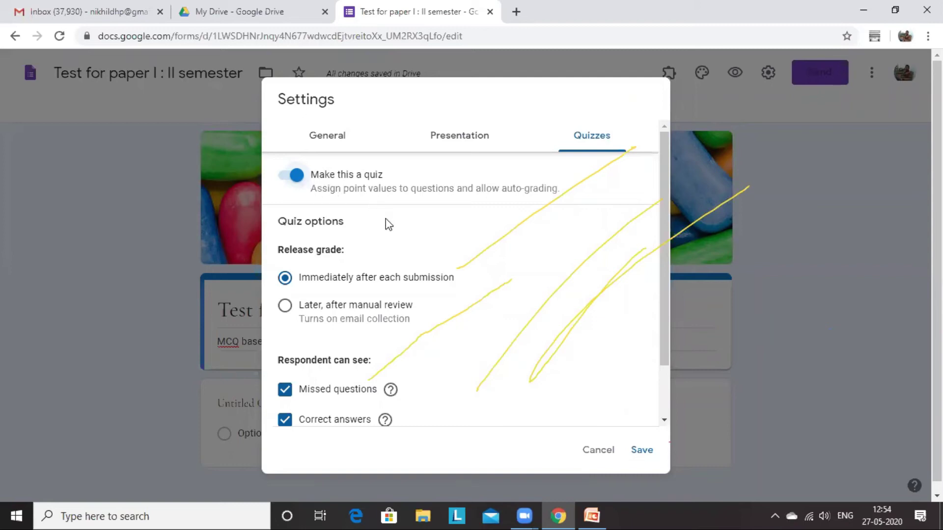
pyautogui.scroll(-1, 425, 240)
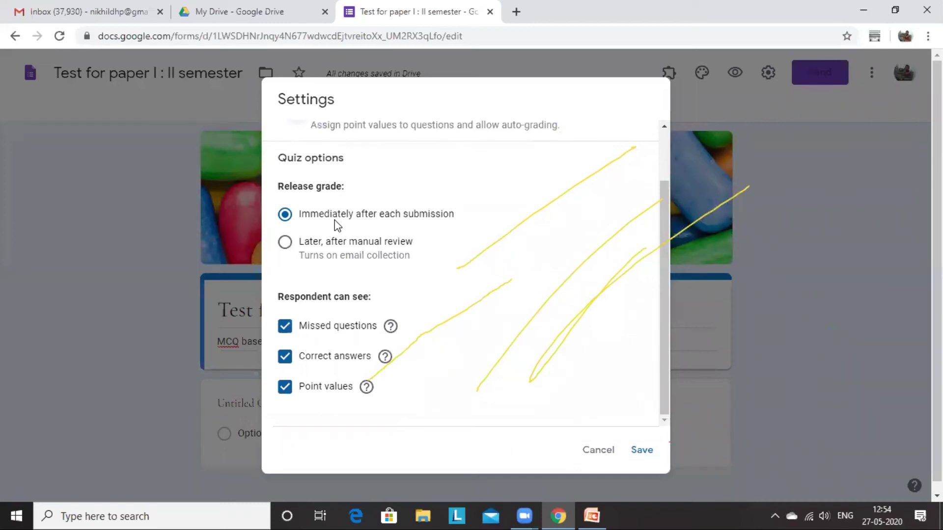
pyautogui.click(288, 243)
pyautogui.scroll(-1, 319, 315)
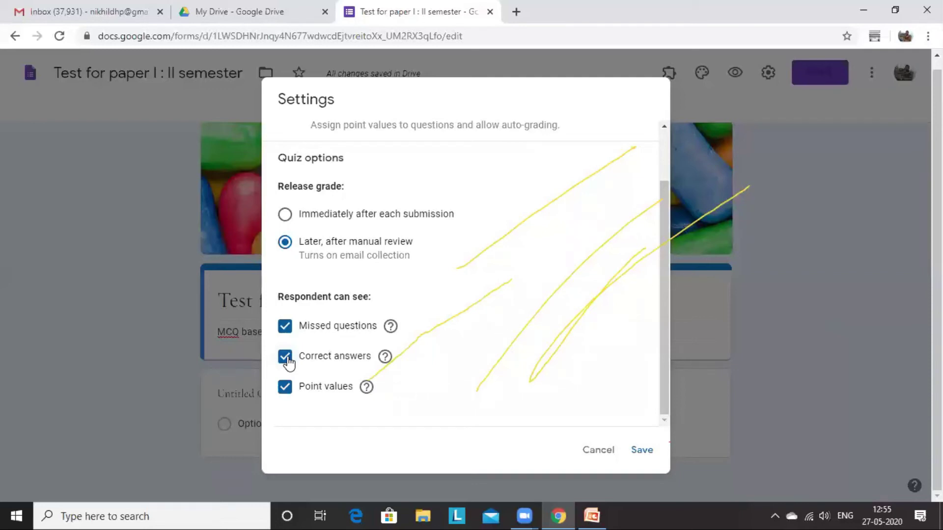
pyautogui.click(287, 359)
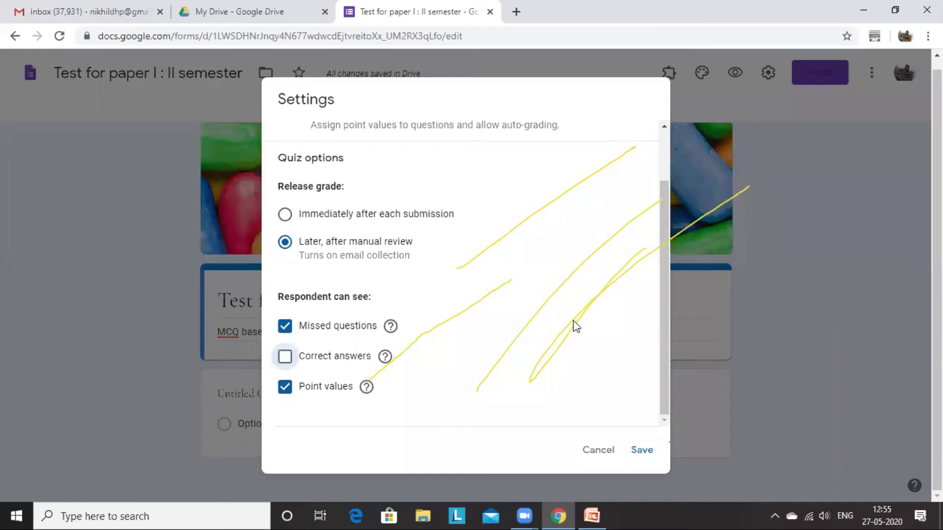
pyautogui.scroll(2, 567, 320)
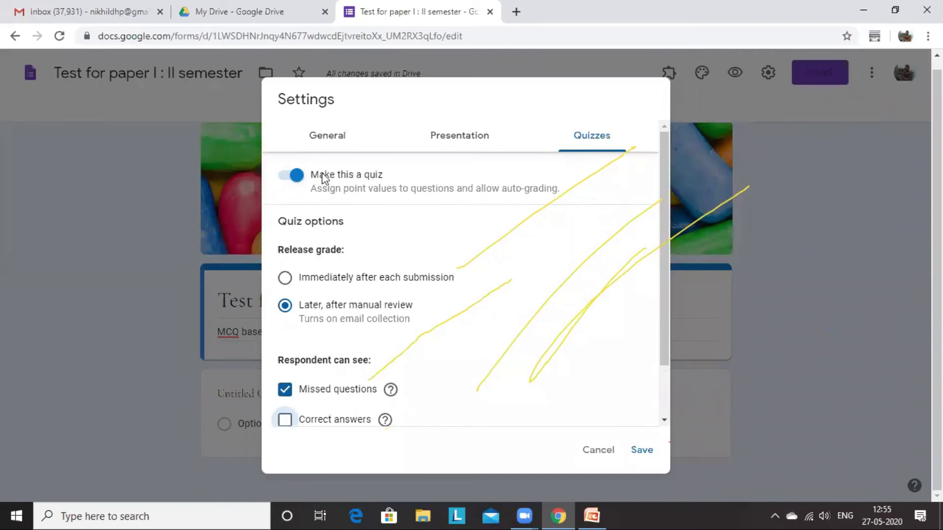
pyautogui.scroll(-2, 324, 178)
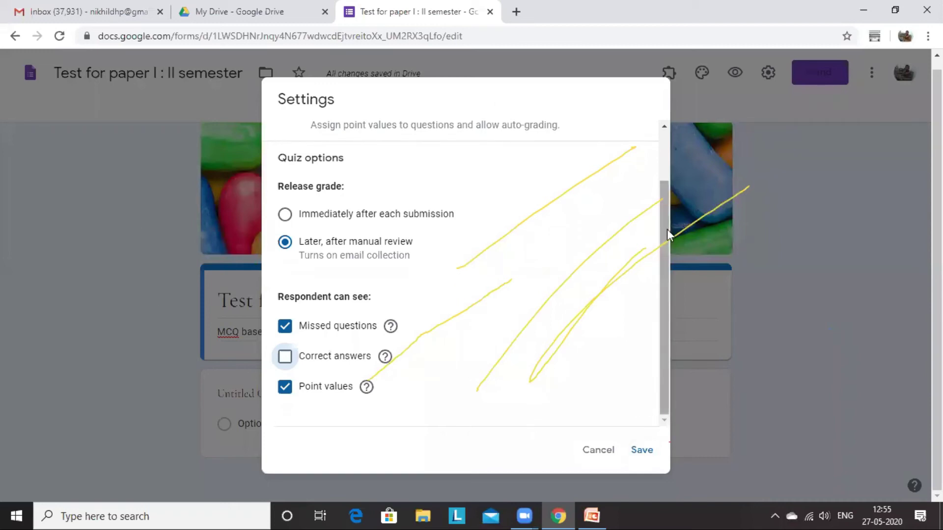
pyautogui.scroll(2, 448, 179)
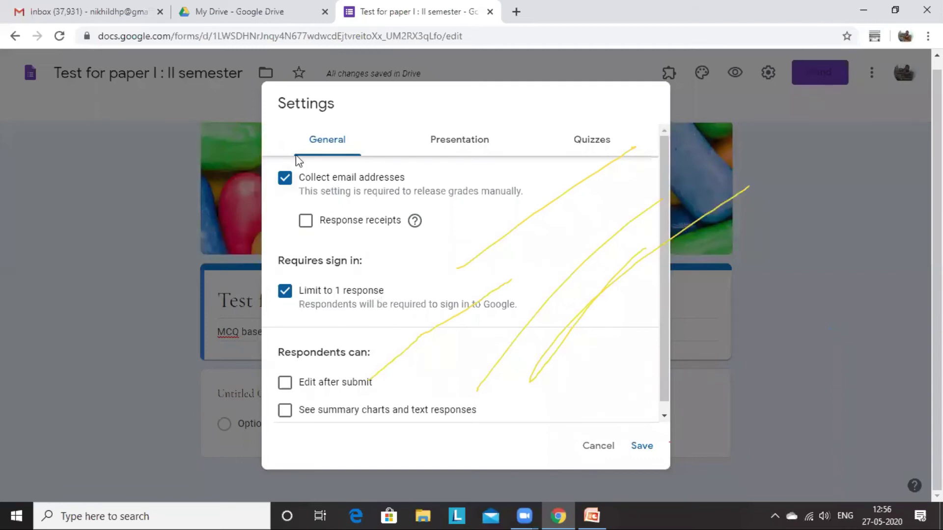
# Recheck the Presentation settings, then go back to the Quizzes settings.
pyautogui.click(465, 142)
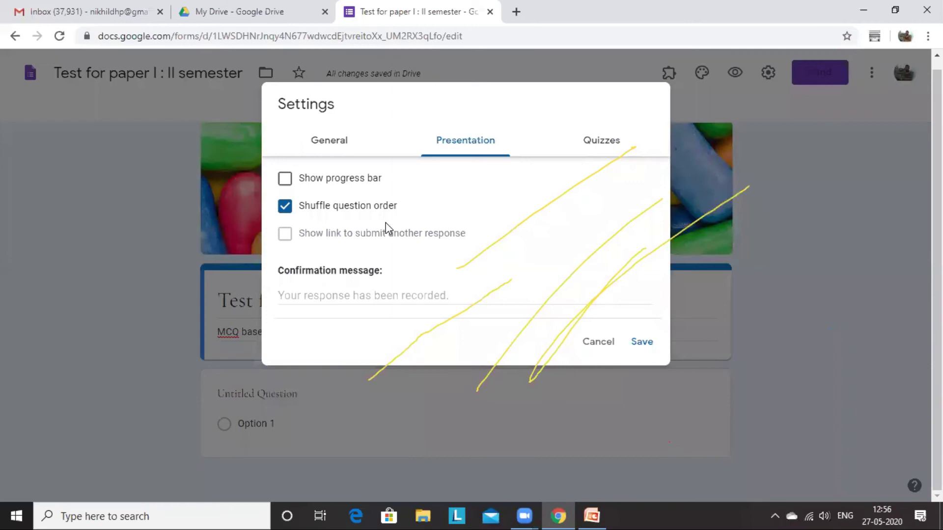
pyautogui.click(604, 143)
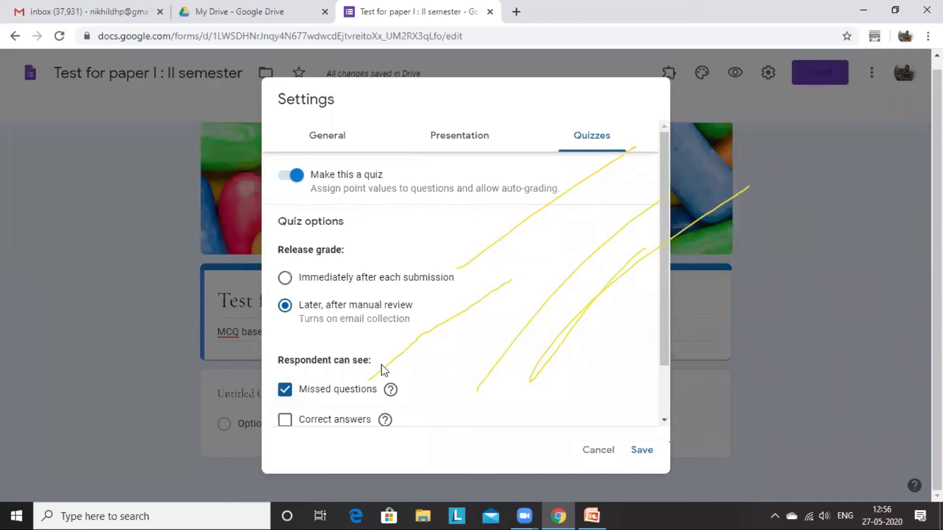
# Review the quiz options and save the settings to return to the form.
pyautogui.scroll(-2, 382, 366)
pyautogui.moveTo(383, 364)
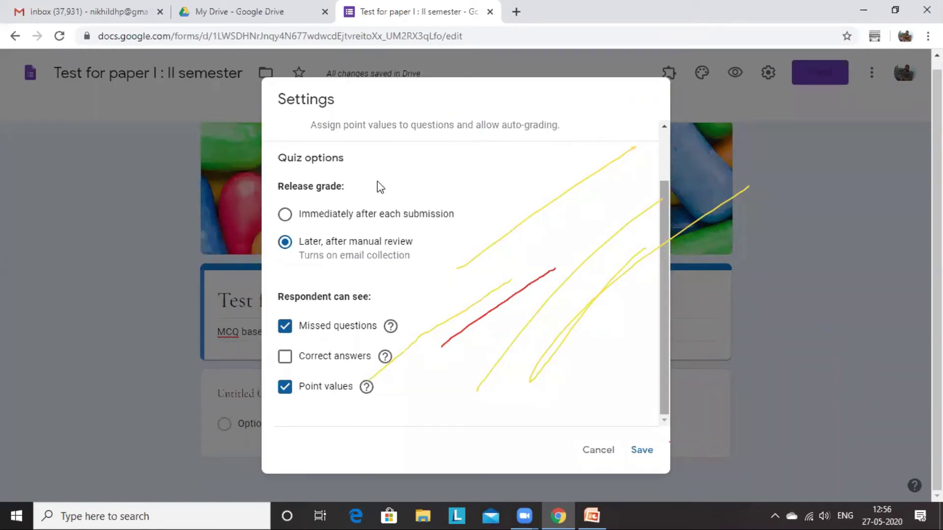
pyautogui.scroll(2, 377, 186)
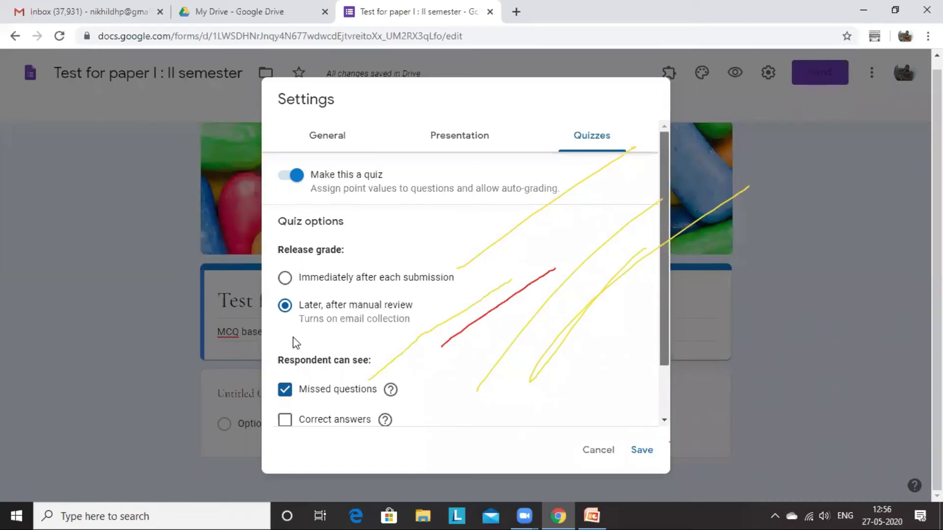
pyautogui.scroll(-2, 280, 353)
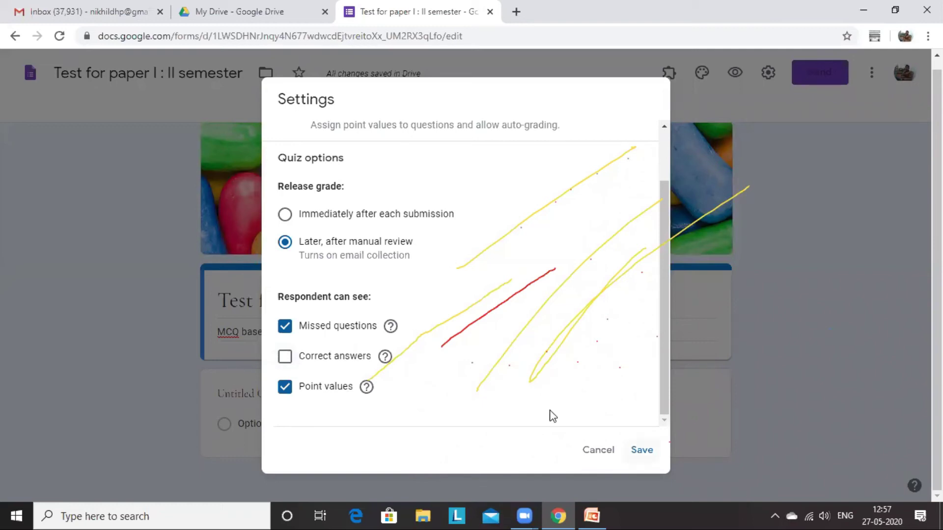
pyautogui.press('Return')
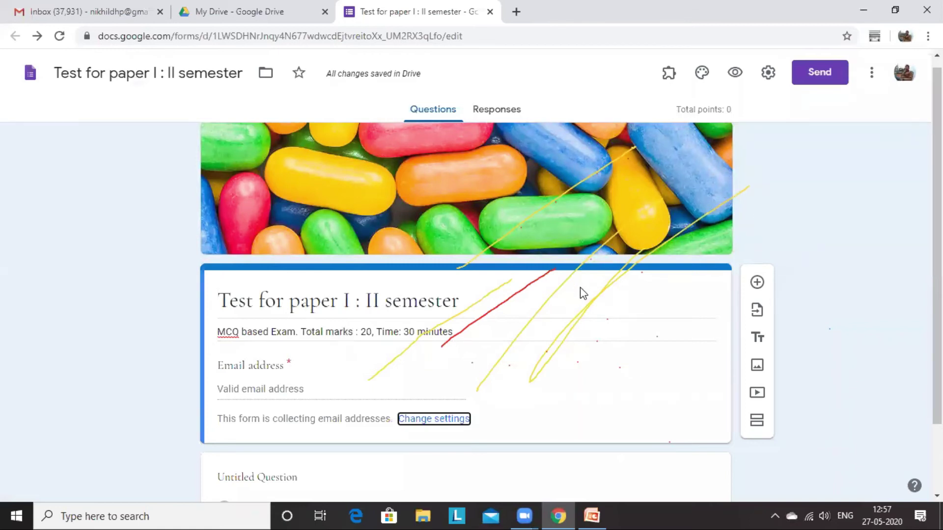
pyautogui.scroll(-1, 581, 292)
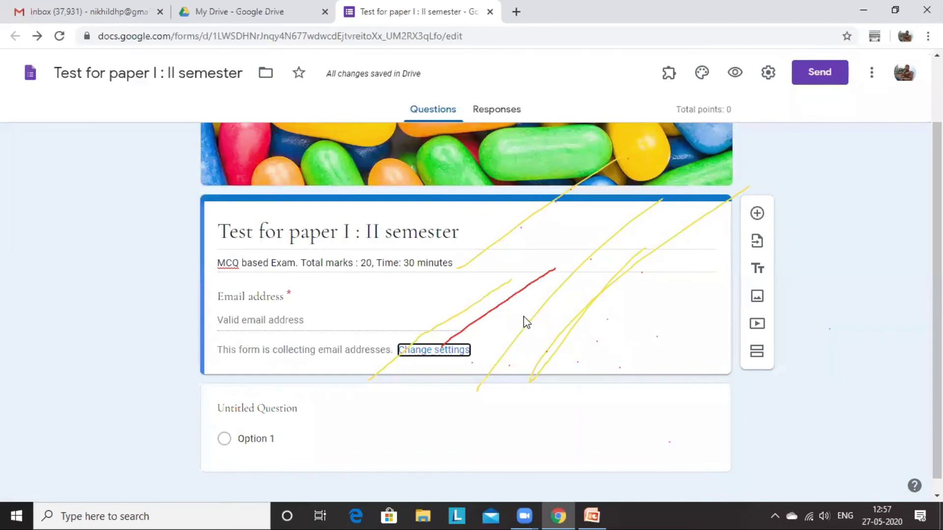
pyautogui.scroll(-1, 523, 323)
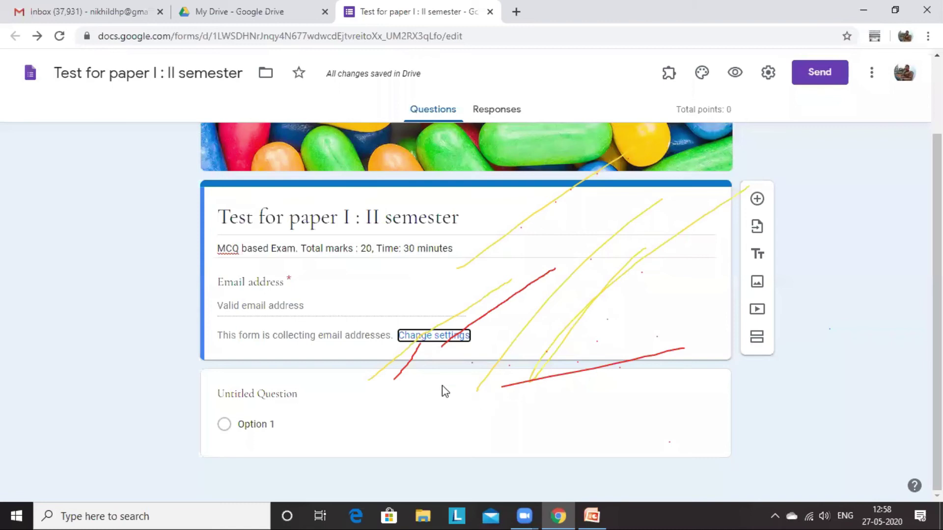
pyautogui.click(417, 396)
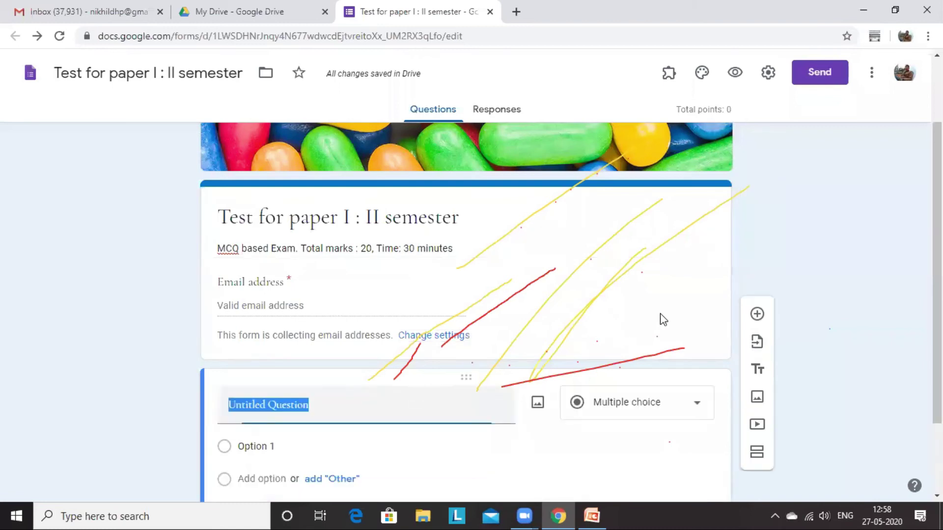
pyautogui.scroll(-2, 663, 319)
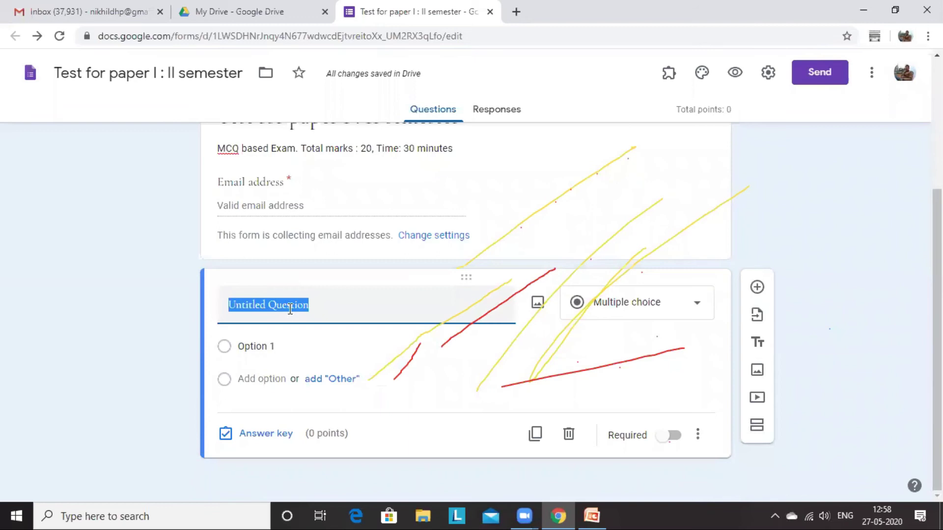
pyautogui.write('Full ')
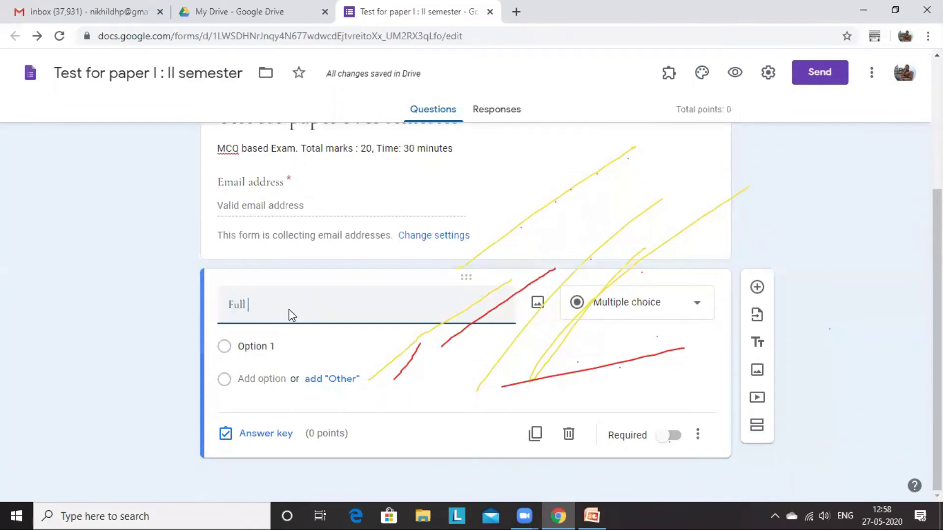
pyautogui.write('Name')
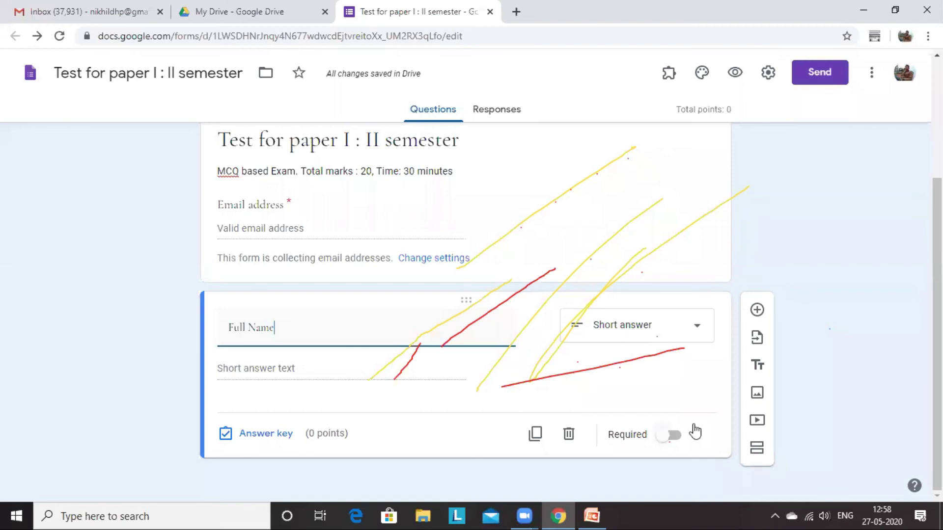
pyautogui.click(684, 436)
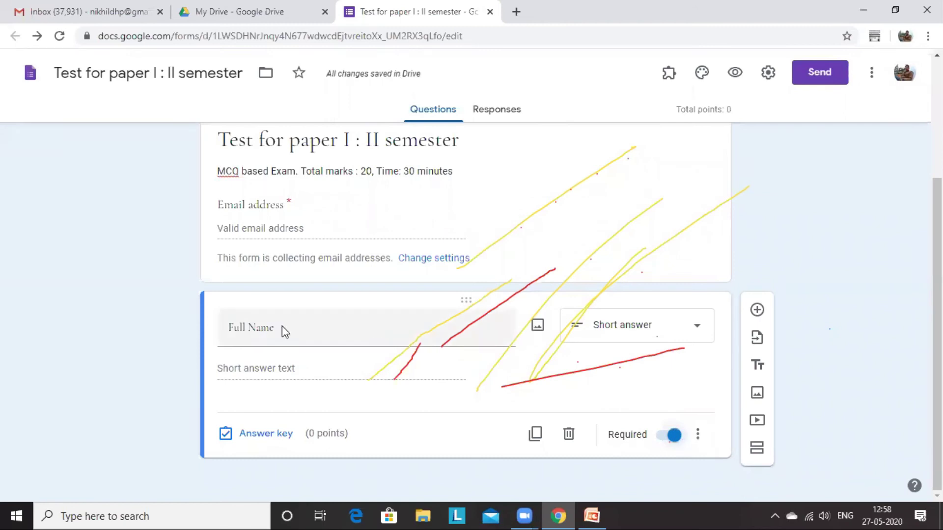
pyautogui.click(266, 407)
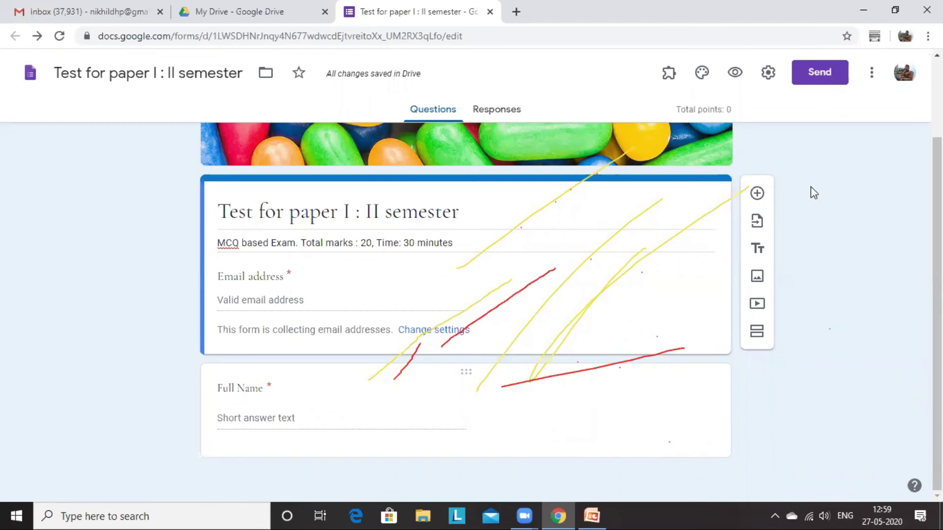
# Add a required short-answer question titled 'Roll mNo' above Full Name.
pyautogui.click(758, 194)
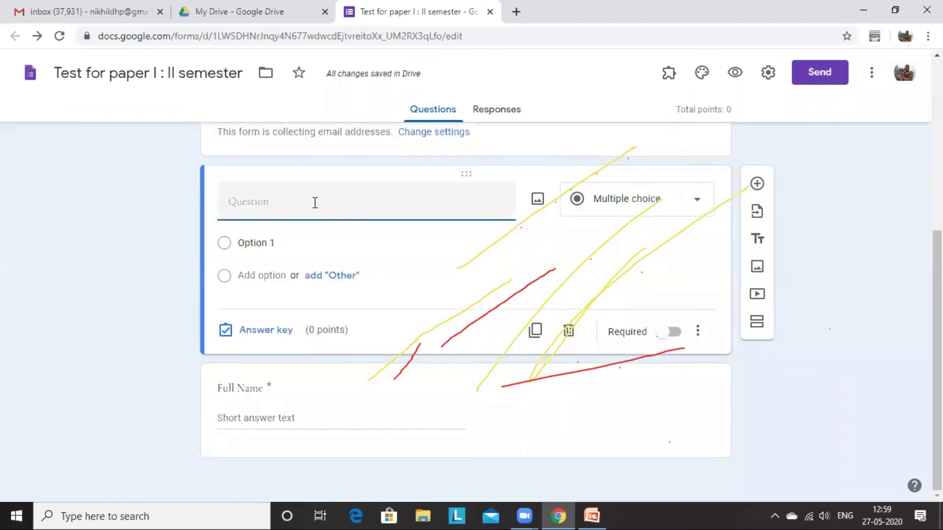
pyautogui.write('Roo')
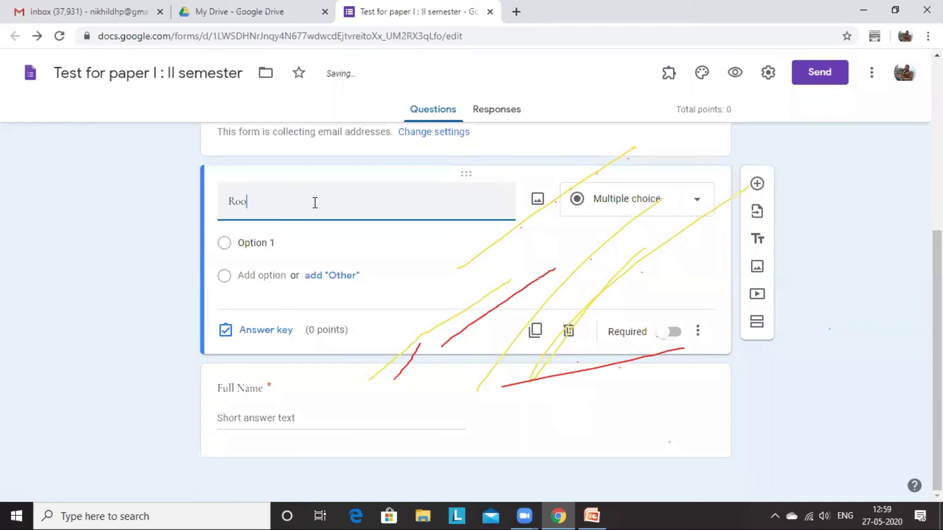
pyautogui.press('BackSpace')
pyautogui.write('ll mNo')
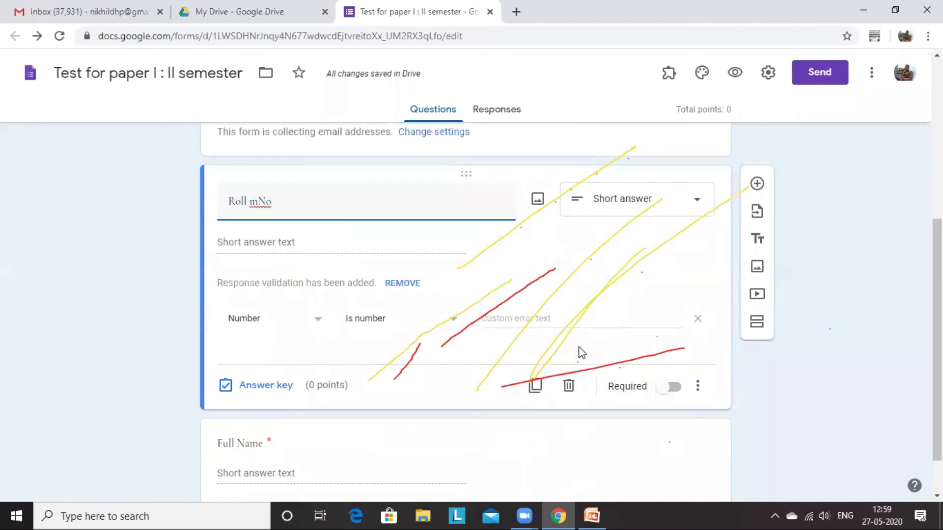
pyautogui.click(676, 389)
pyautogui.scroll(3, 581, 230)
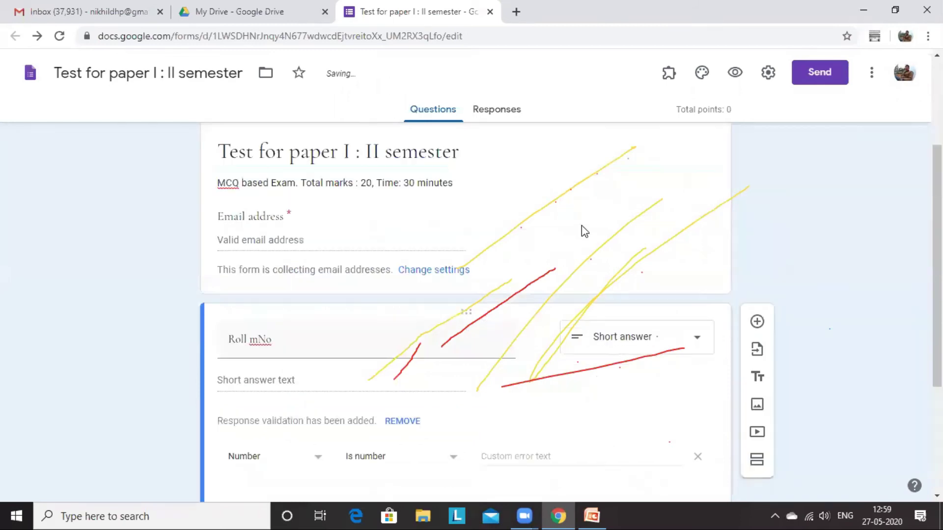
pyautogui.click(597, 287)
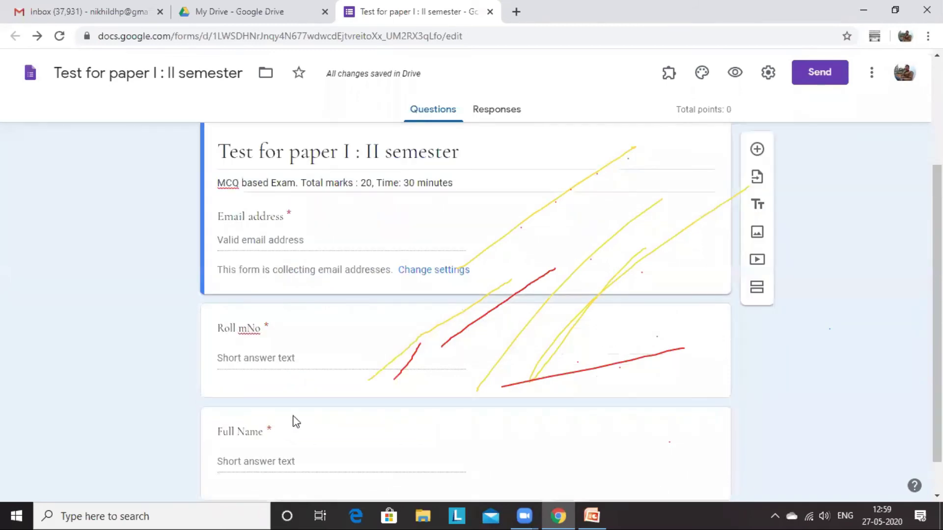
pyautogui.scroll(-1, 805, 383)
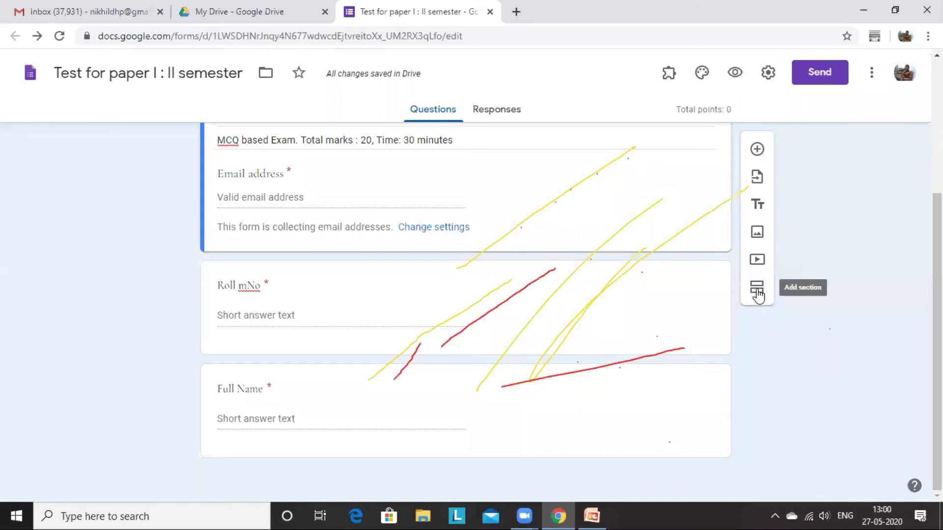
# Add Section 2 of 2, an untitled section holding the Roll mNo and Full Name questions.
pyautogui.click(757, 292)
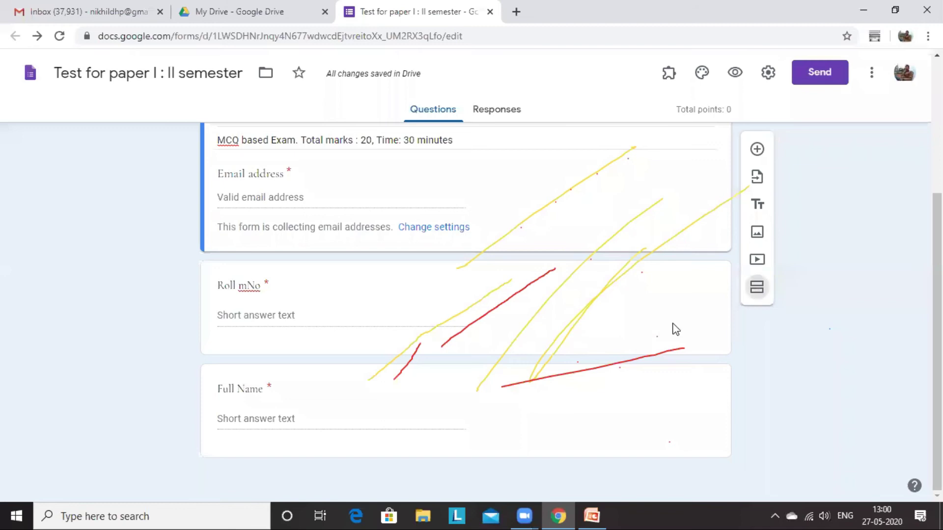
pyautogui.scroll(-1, 235, 290)
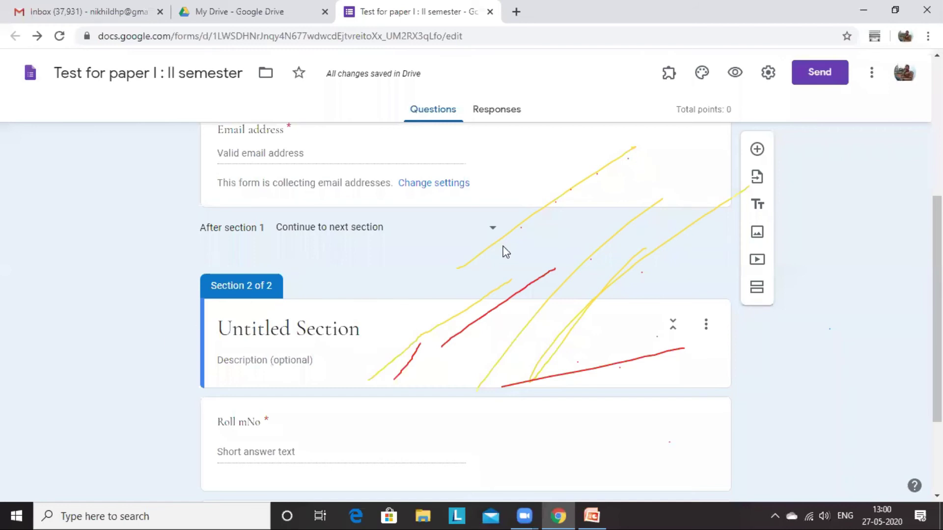
pyautogui.scroll(-3, 501, 248)
pyautogui.scroll(3, 748, 297)
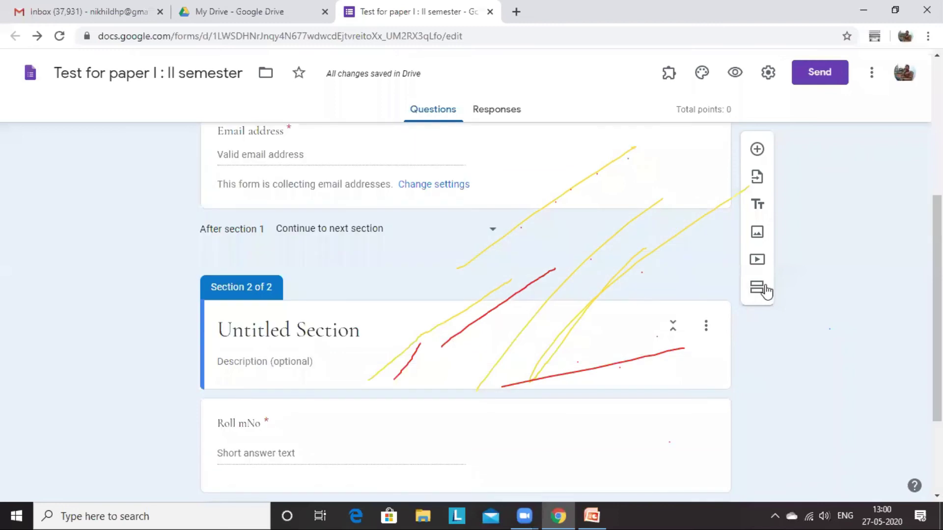
pyautogui.scroll(-2, 345, 282)
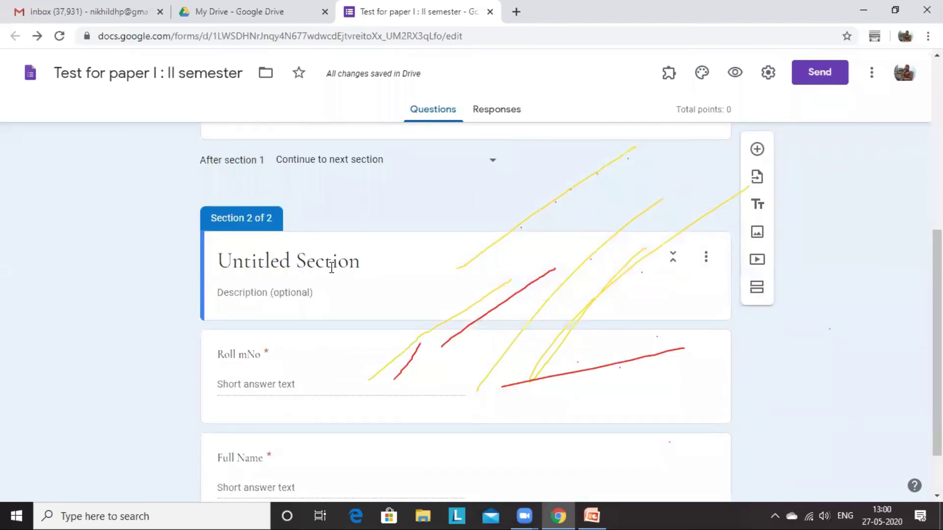
# Title Section 2 'Questions' with the description 'Each question carries 1 mark'.
pyautogui.click(331, 268)
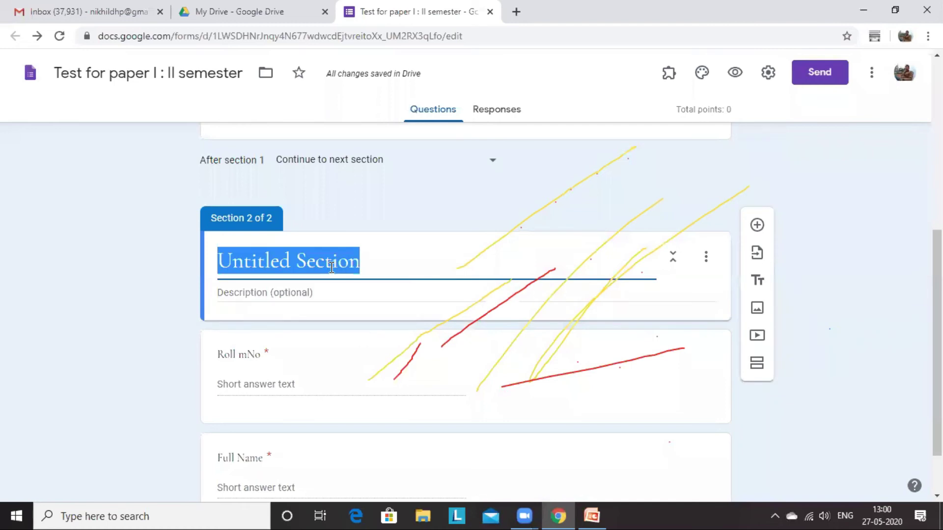
pyautogui.write('Ques')
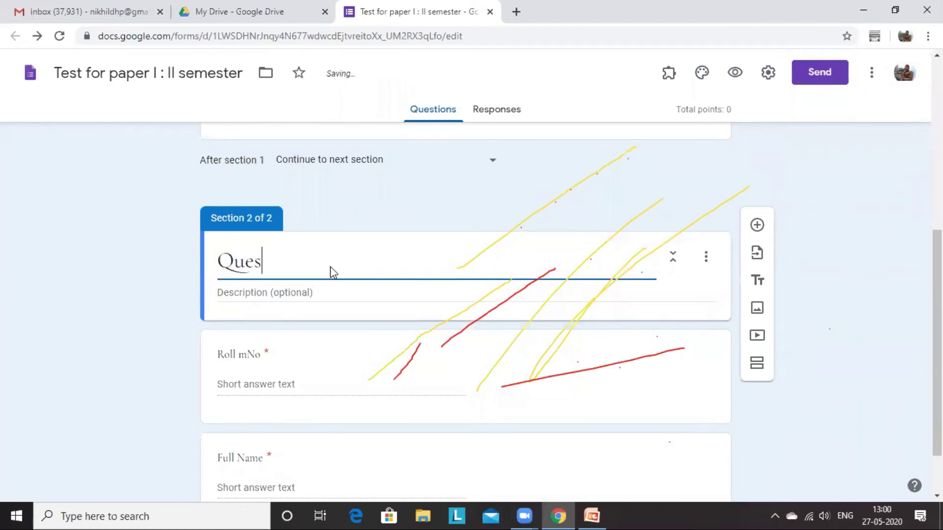
pyautogui.write('tions')
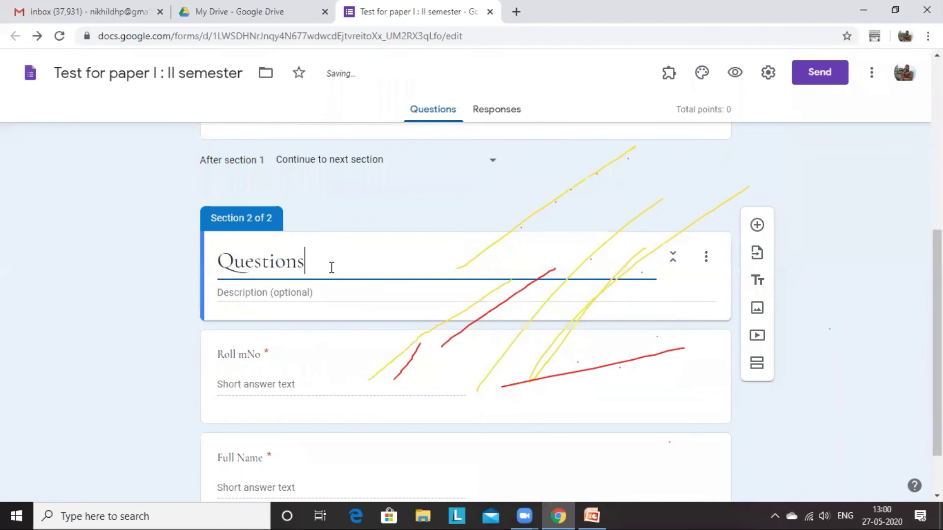
pyautogui.click(274, 291)
pyautogui.write('E')
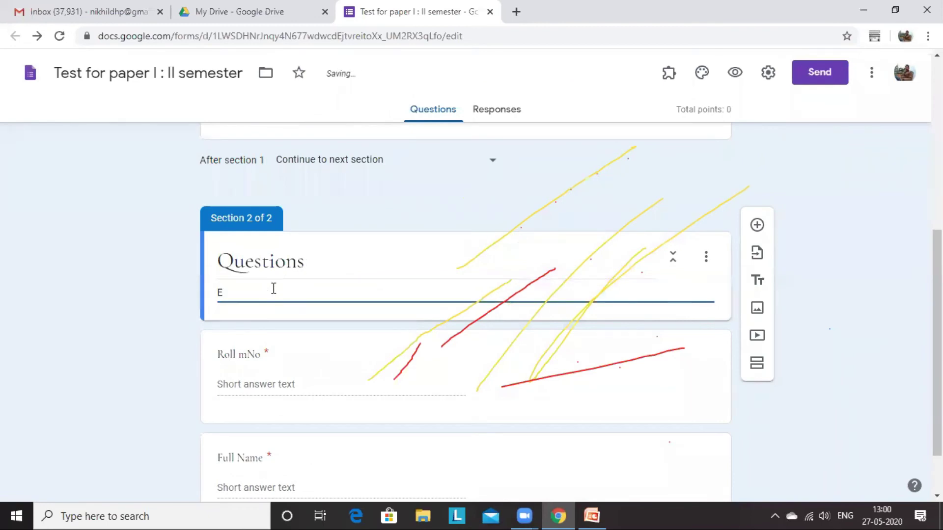
pyautogui.write('ach question carries ')
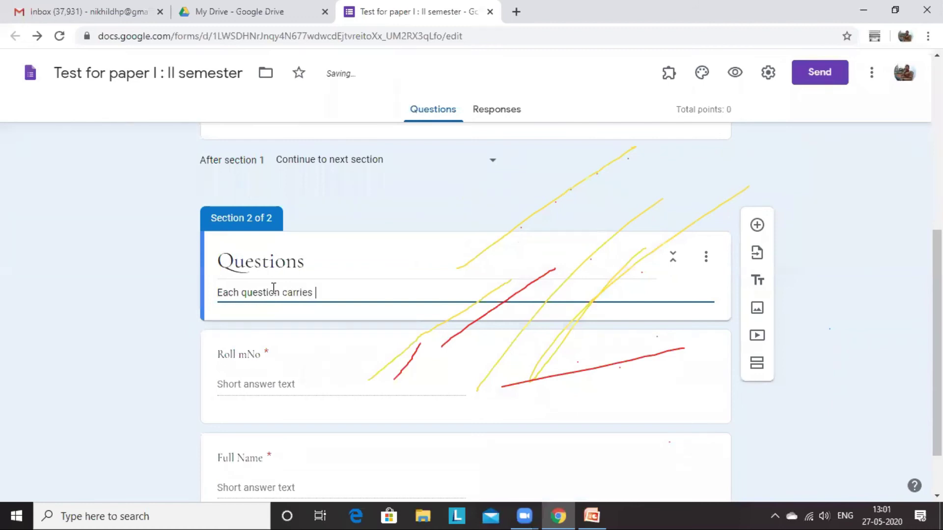
pyautogui.write('1 mark')
# Open the Roll mNo question to check its settings.
pyautogui.scroll(-2, 609, 293)
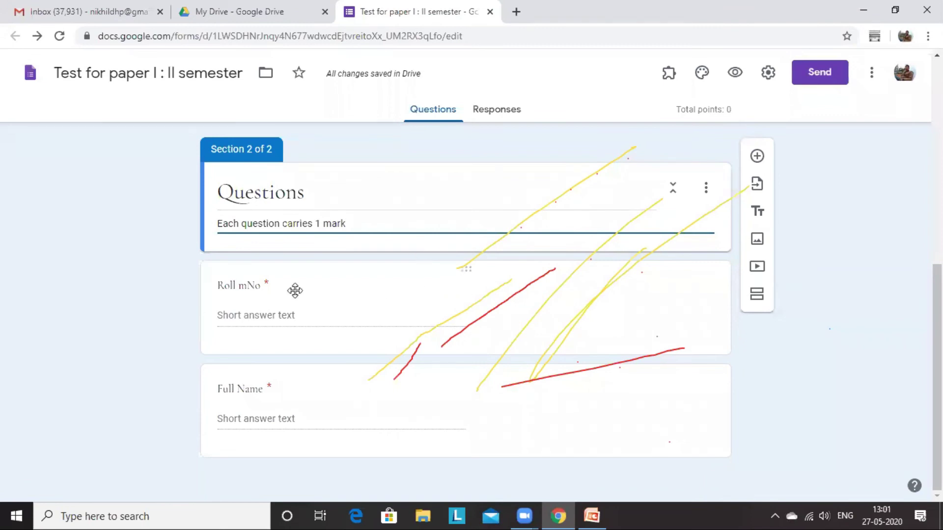
pyautogui.click(368, 295)
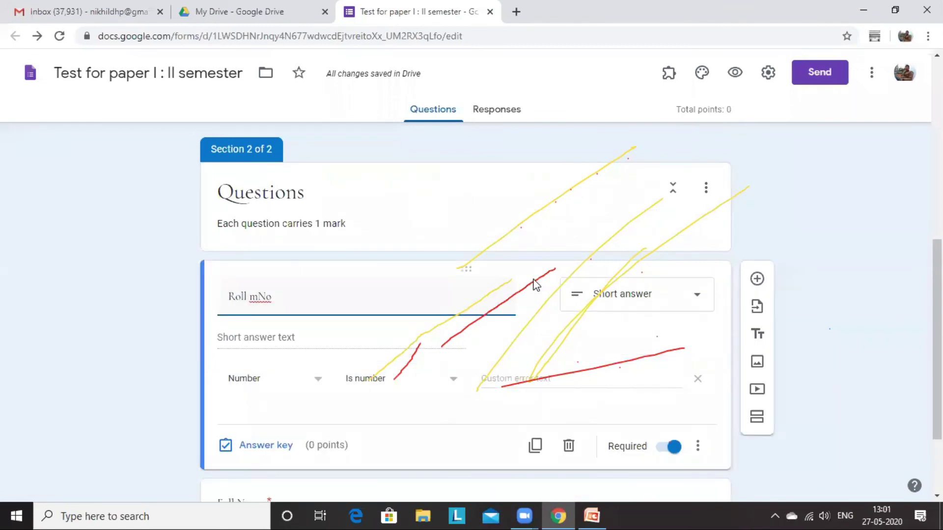
pyautogui.scroll(4, 462, 200)
pyautogui.scroll(4, 455, 213)
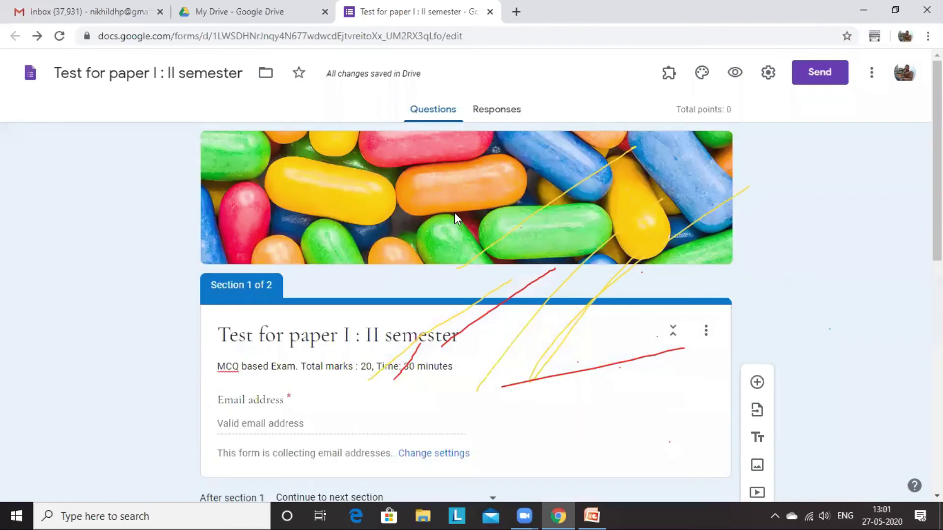
pyautogui.scroll(-4, 455, 213)
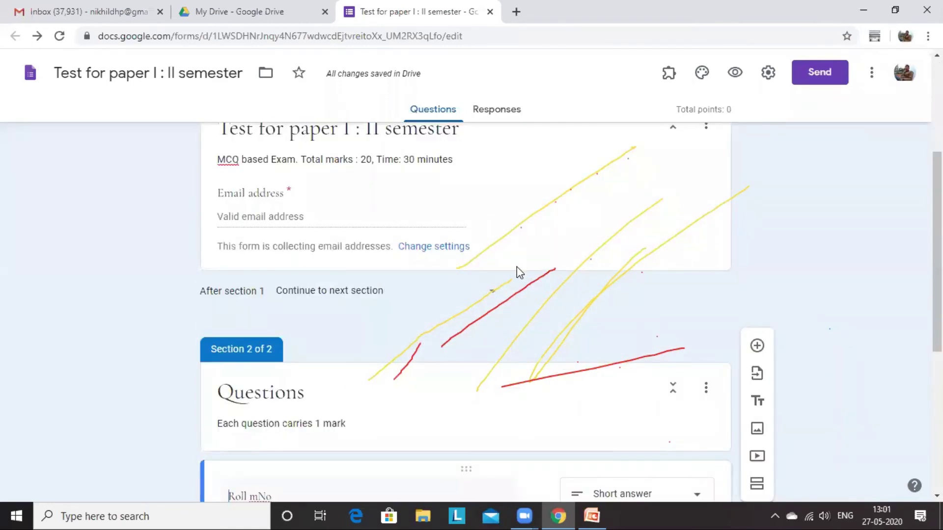
pyautogui.scroll(-2, 517, 267)
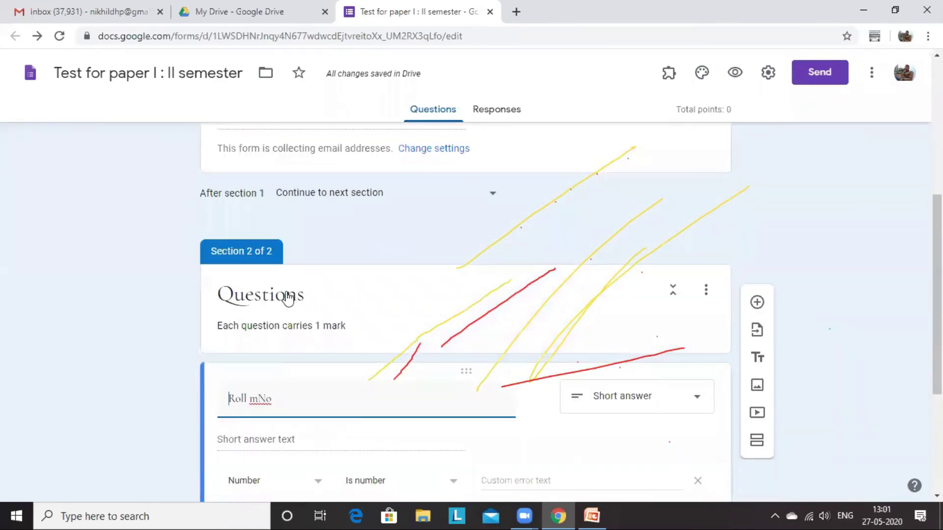
pyautogui.scroll(2, 477, 208)
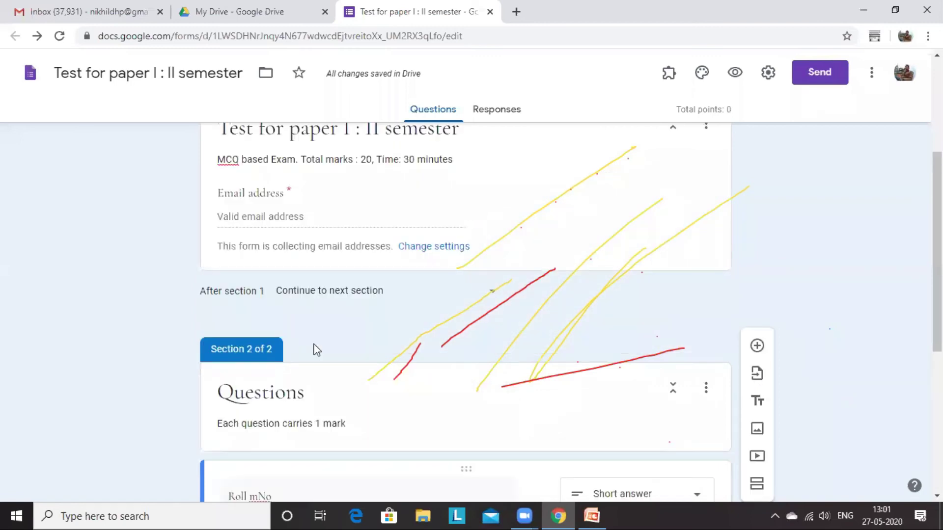
pyautogui.scroll(-1, 314, 349)
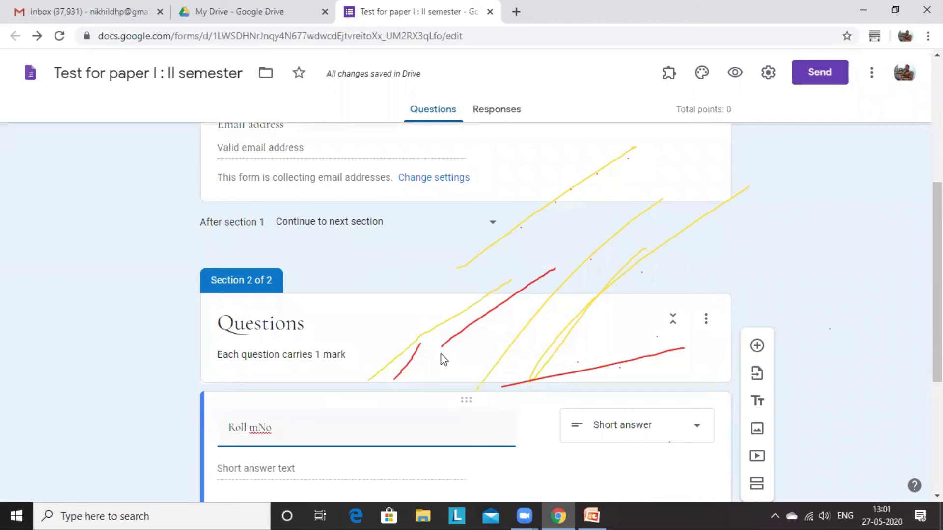